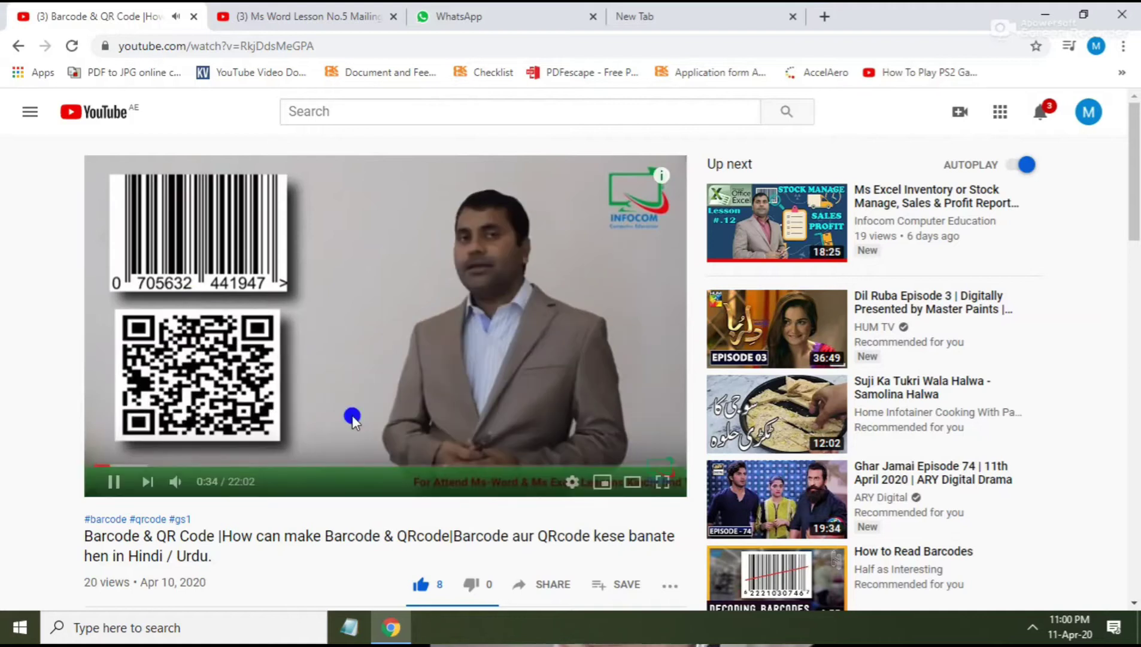
- Expand the YouTube description and scroll through the Ms Word and Ms Excel lesson links and solved queries
{"action": "scroll", "coordinate": [352, 414], "scroll_direction": "down", "scroll_amount": 5}
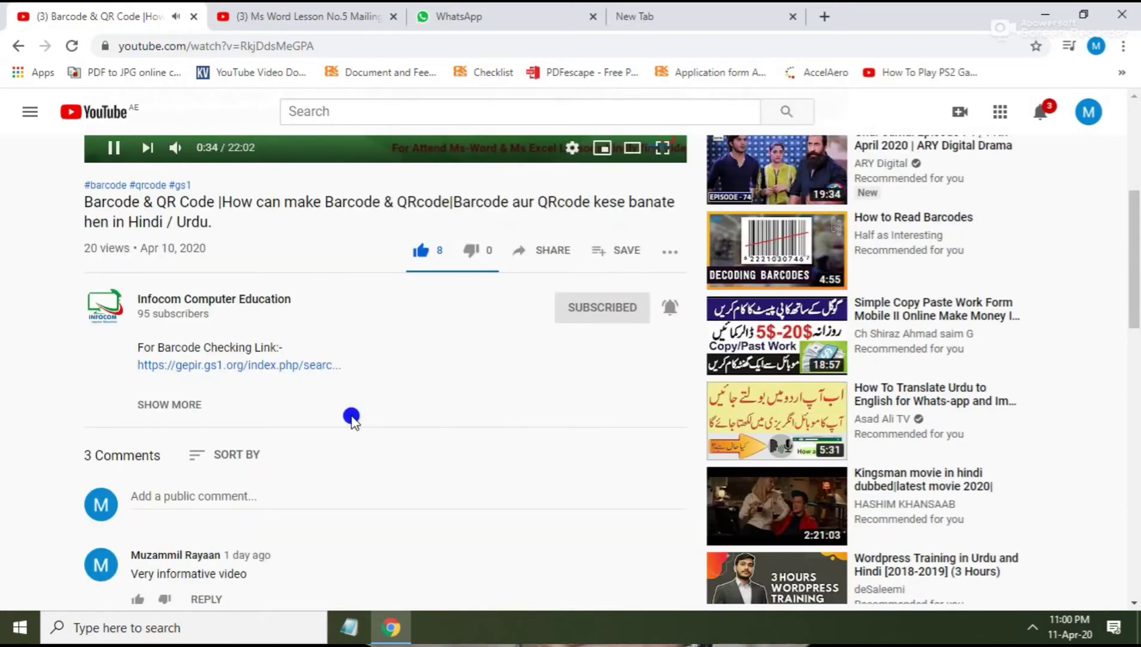
{"action": "left_click", "coordinate": [159, 405]}
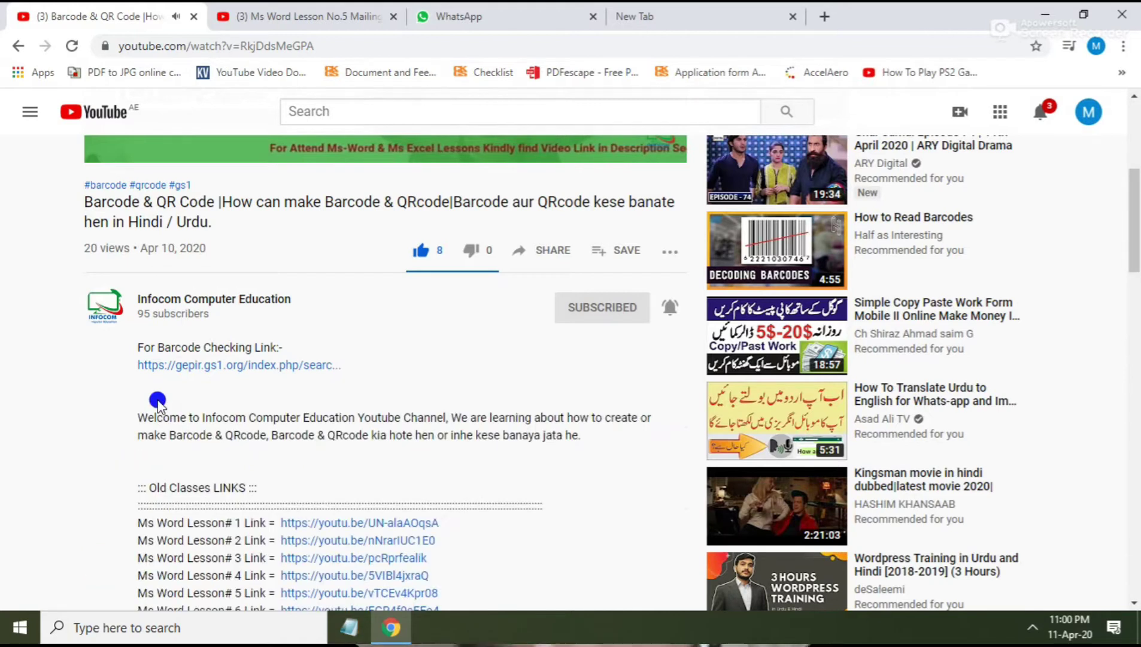
{"action": "scroll", "coordinate": [193, 404], "scroll_direction": "down", "scroll_amount": 3}
{"action": "scroll", "coordinate": [195, 404], "scroll_direction": "down", "scroll_amount": 2}
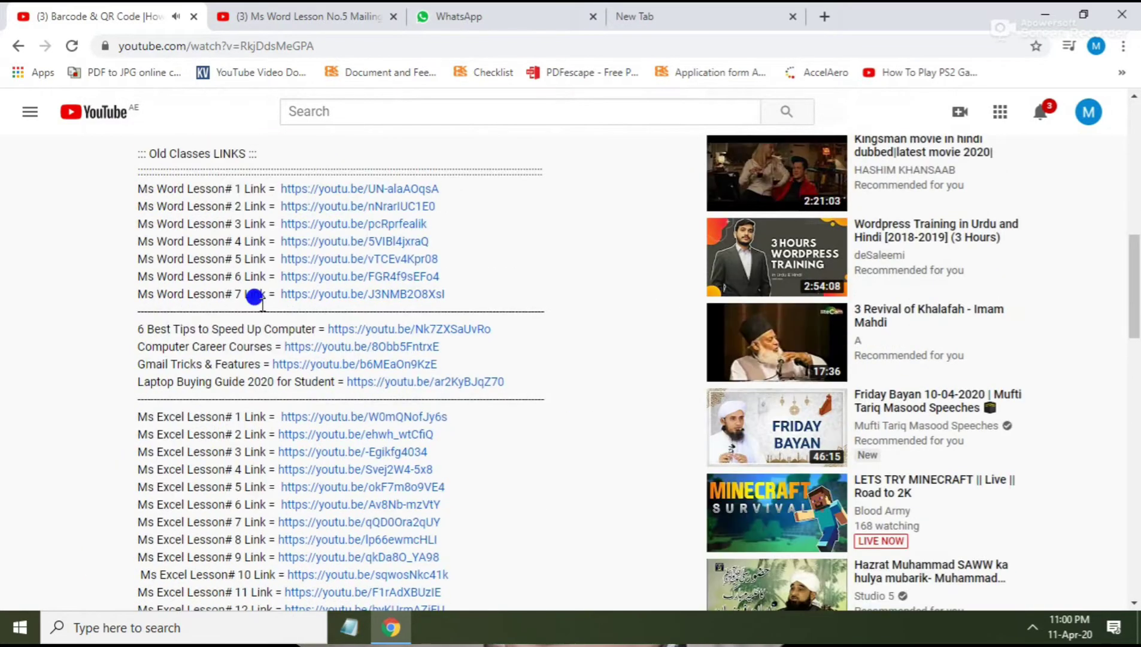
{"action": "scroll", "coordinate": [254, 395], "scroll_direction": "down", "scroll_amount": 2}
{"action": "scroll", "coordinate": [257, 400], "scroll_direction": "down", "scroll_amount": 3}
{"action": "scroll", "coordinate": [258, 400], "scroll_direction": "up", "scroll_amount": 3}
{"action": "scroll", "coordinate": [257, 400], "scroll_direction": "up", "scroll_amount": 2}
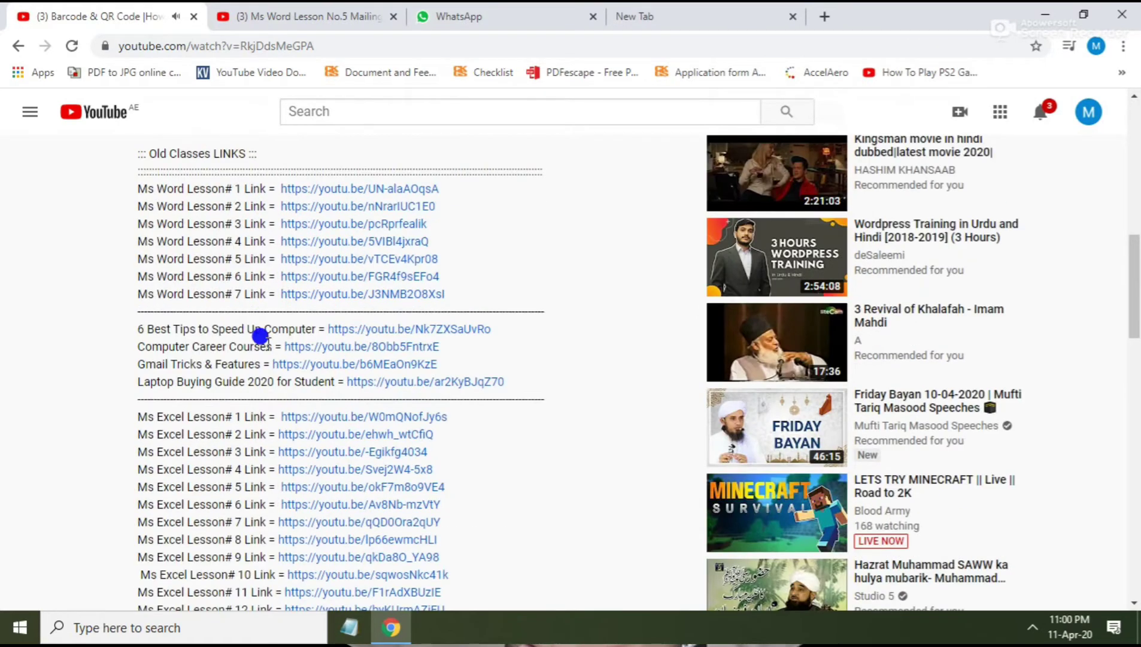
{"action": "scroll", "coordinate": [283, 447], "scroll_direction": "up", "scroll_amount": 5}
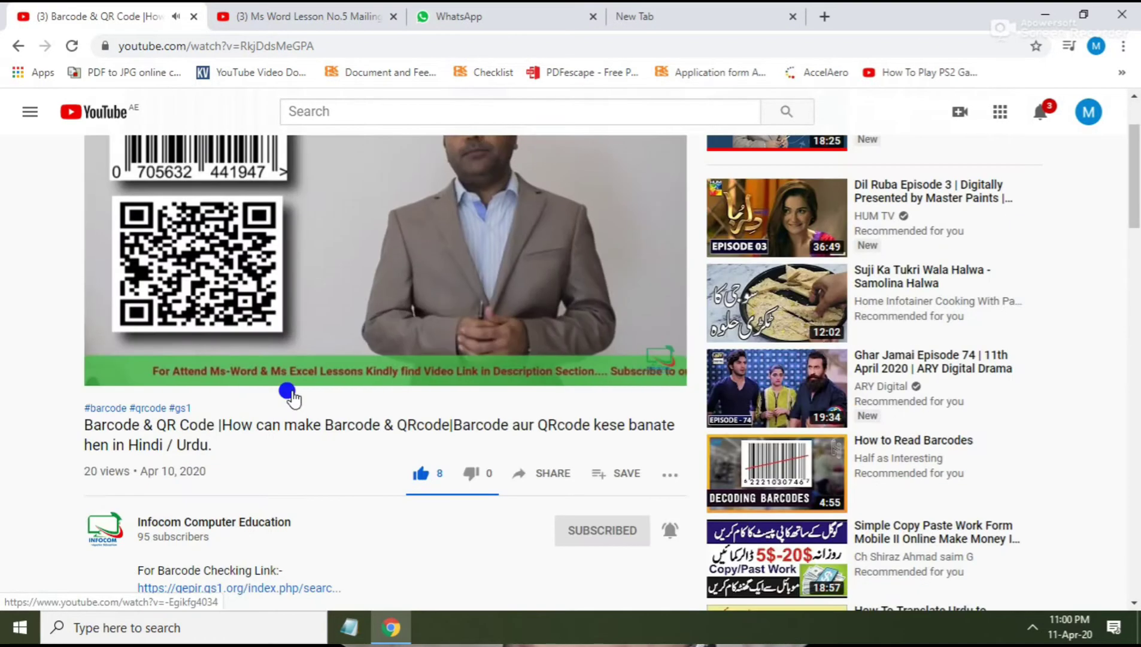
{"action": "scroll", "coordinate": [290, 397], "scroll_direction": "up", "scroll_amount": 2}
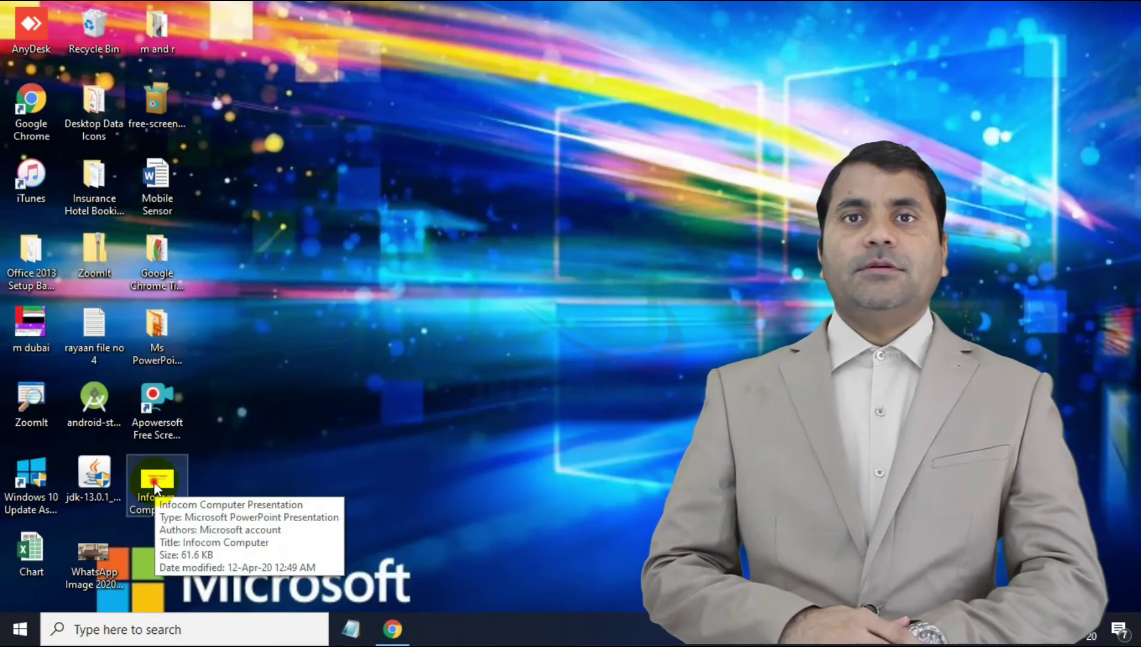
- Open the 'Infocom Computer Presentation' file from the desktop in PowerPoint
{"action": "left_click", "coordinate": [155, 481]}
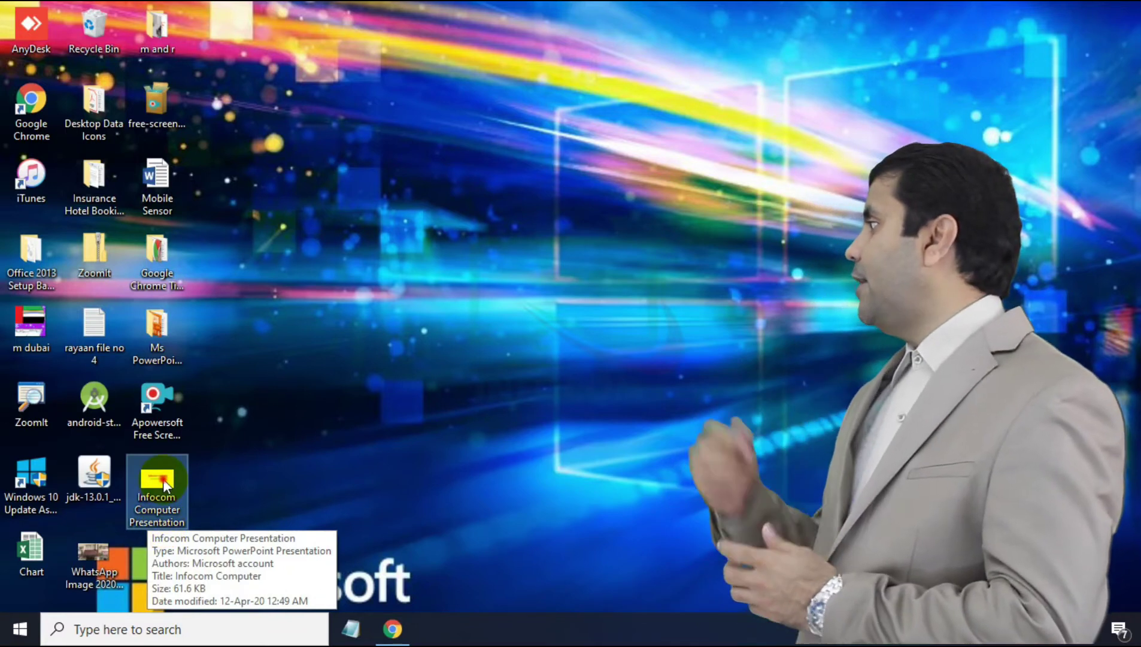
{"action": "double_click", "coordinate": [163, 479]}
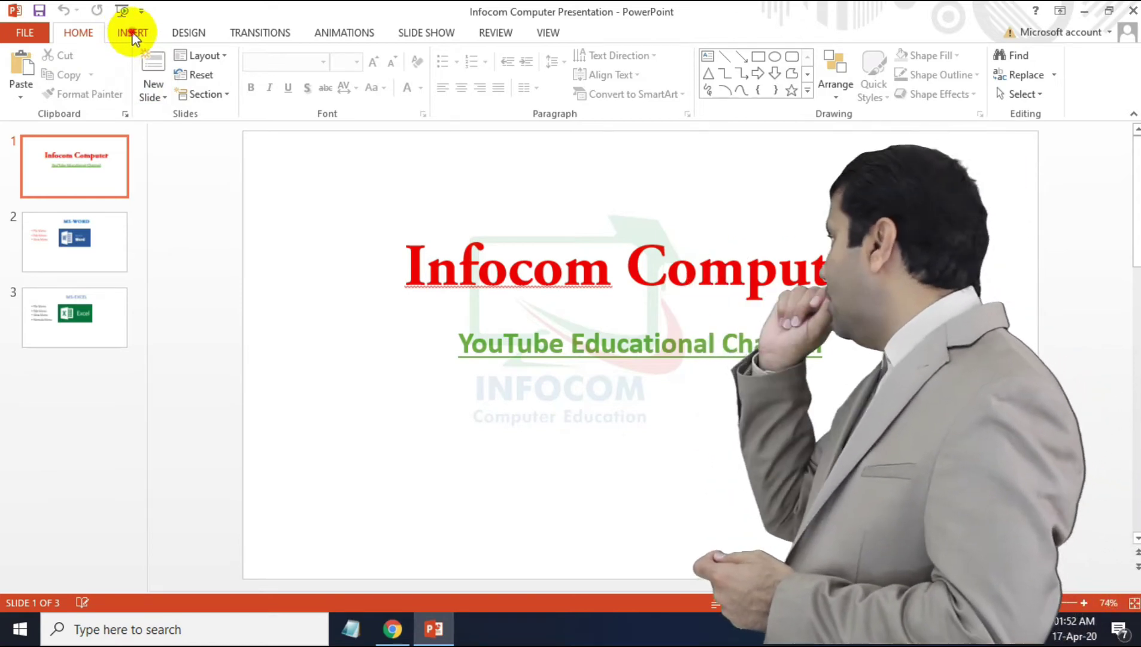
{"action": "left_click", "coordinate": [135, 36]}
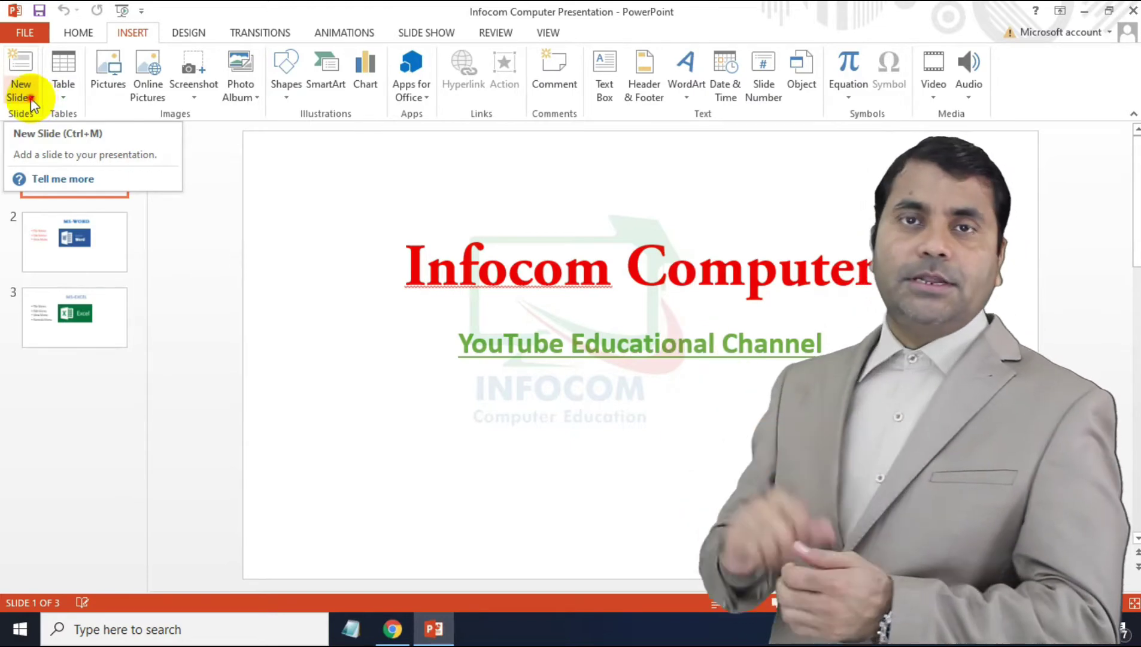
{"action": "left_click", "coordinate": [31, 98]}
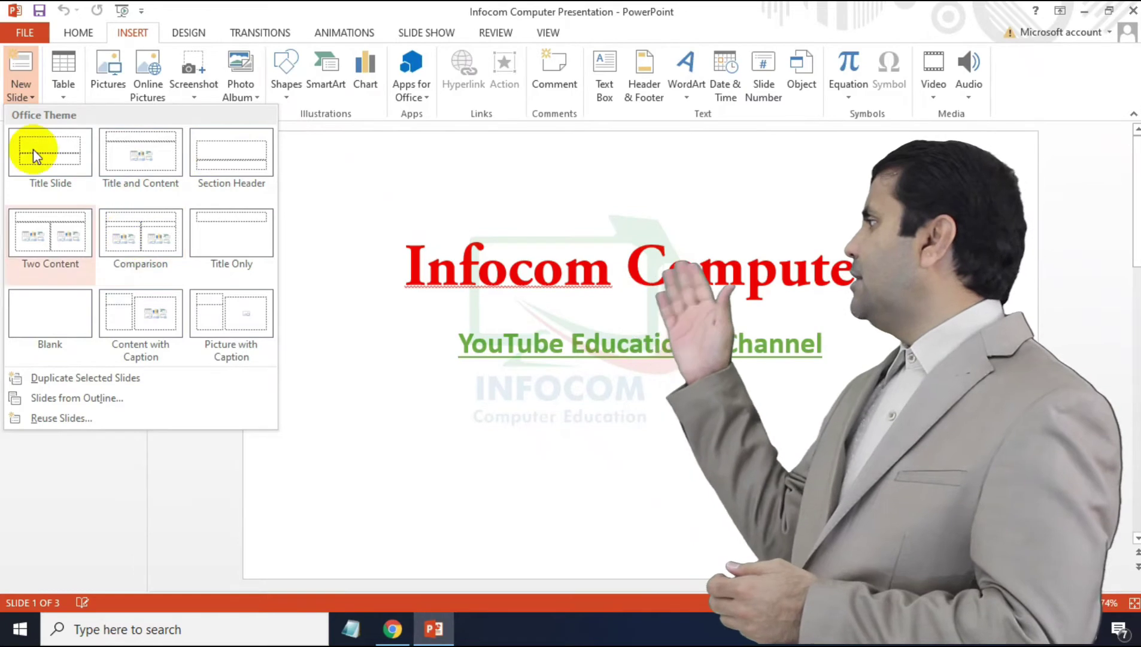
{"action": "left_click", "coordinate": [22, 67]}
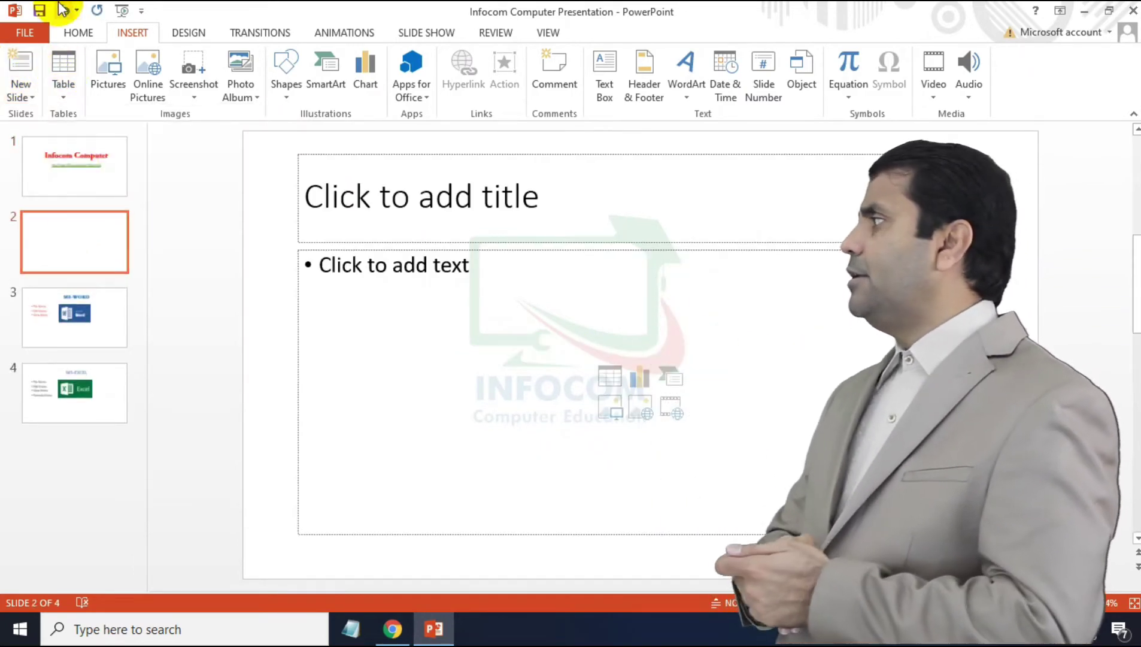
{"action": "left_click", "coordinate": [62, 9]}
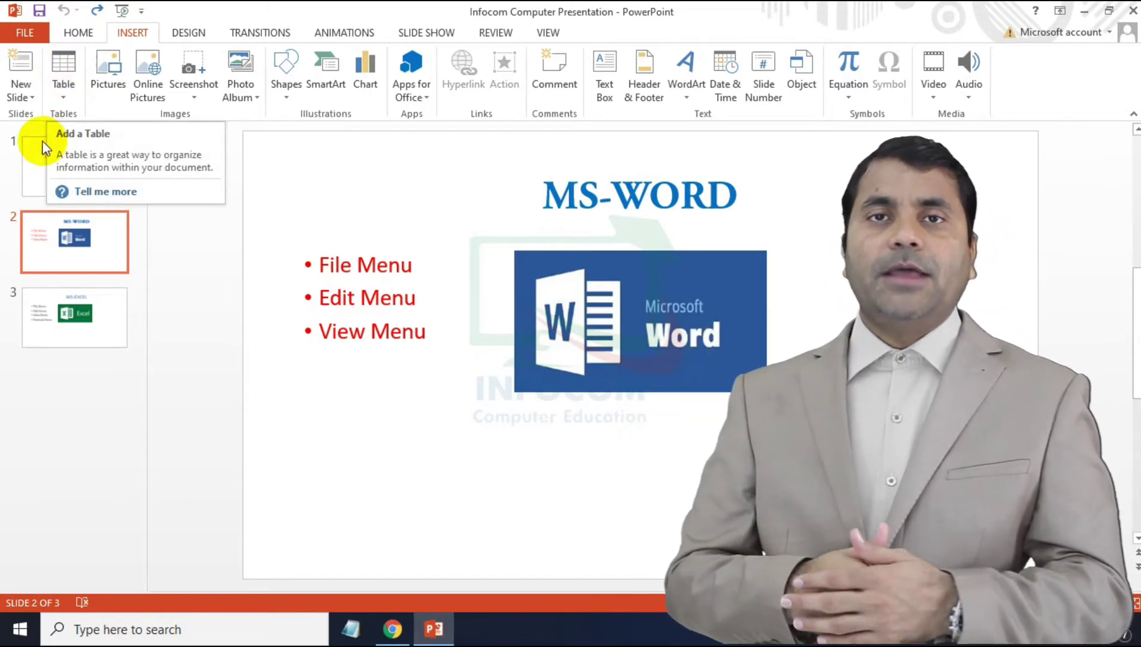
- Insert a 4×4 table on the title slide and move it below the subtitle
{"action": "left_click", "coordinate": [27, 144]}
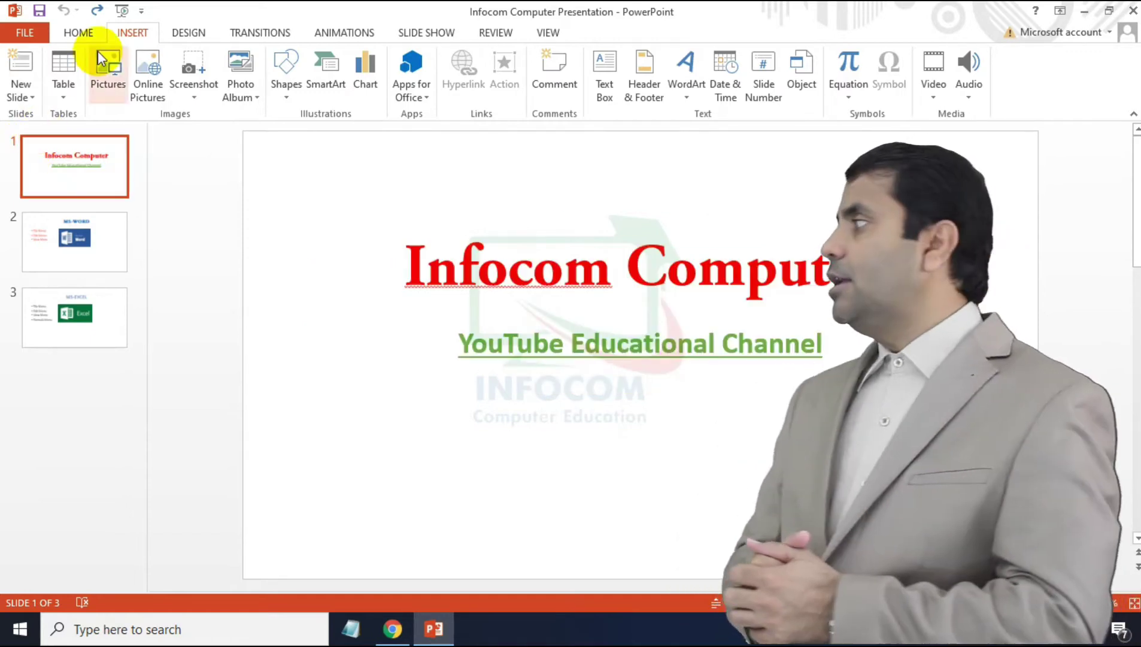
{"action": "left_click", "coordinate": [65, 95]}
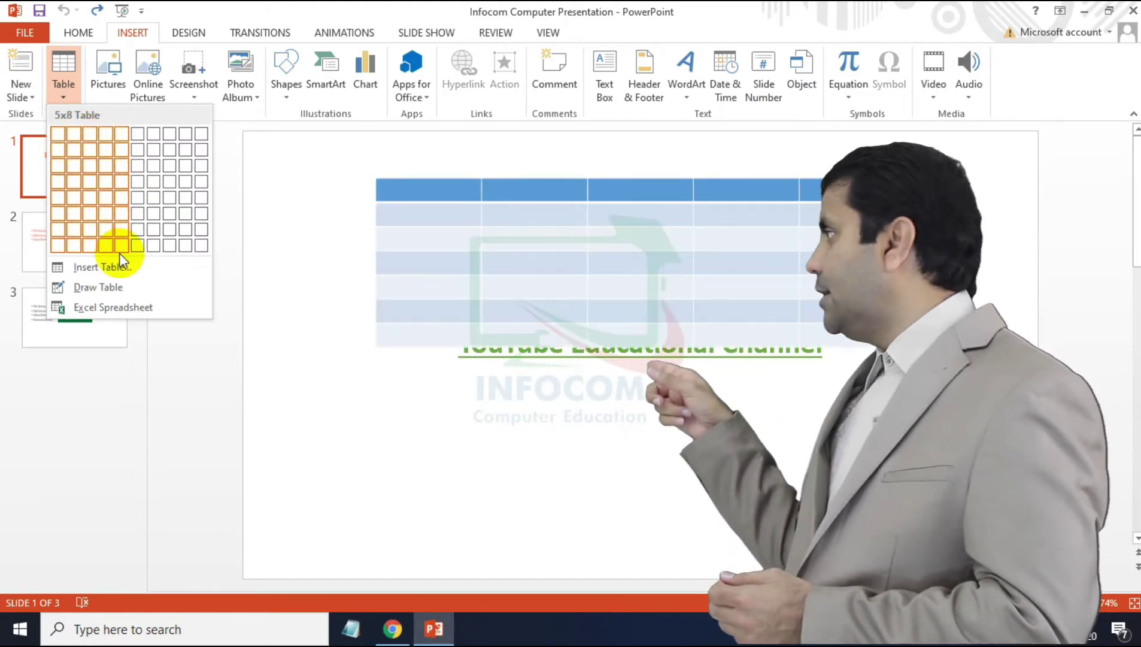
{"action": "left_click", "coordinate": [109, 182]}
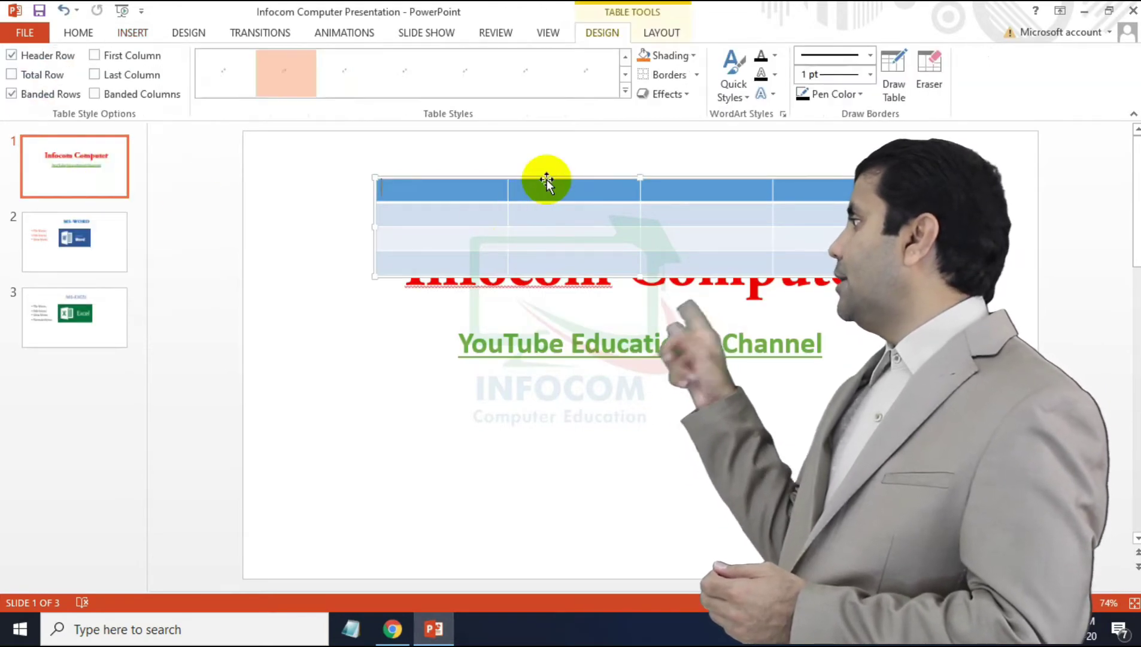
{"action": "left_click_drag", "start_coordinate": [546, 178], "coordinate": [546, 406]}
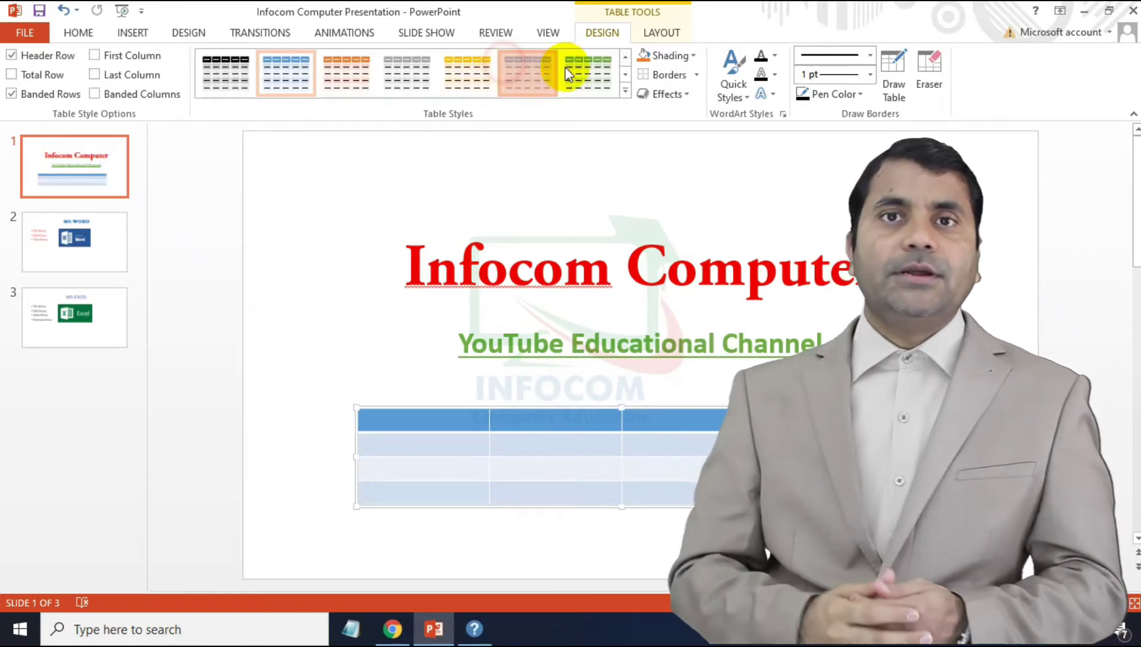
- Give the table an orange table style instead of the green one
{"action": "left_click", "coordinate": [600, 74]}
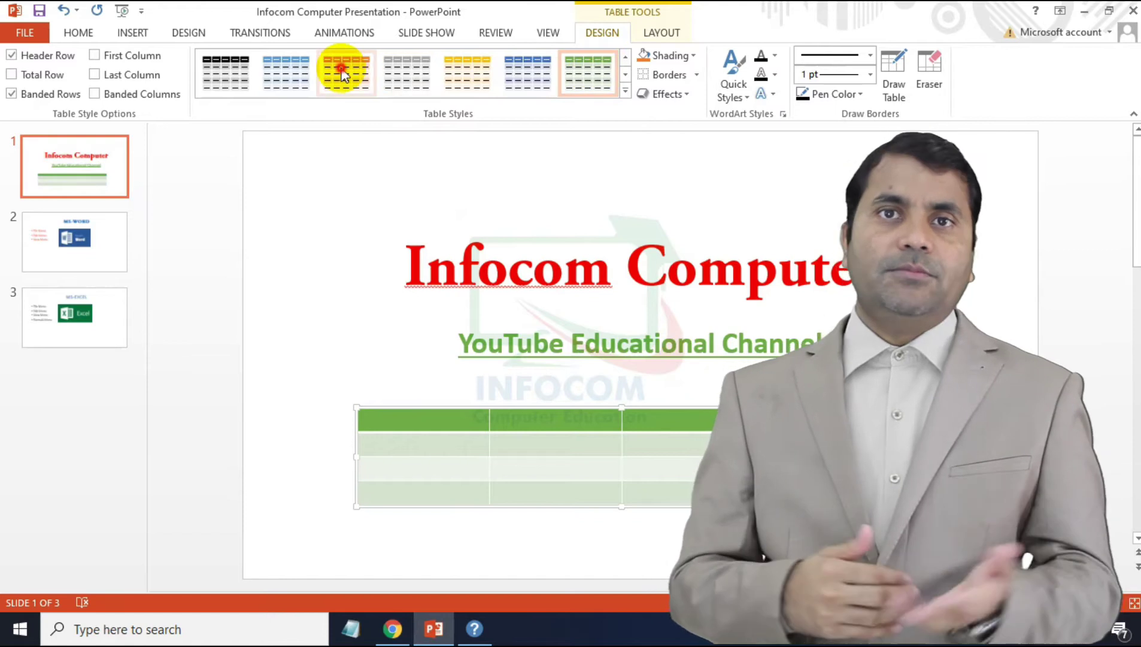
{"action": "left_click", "coordinate": [338, 75]}
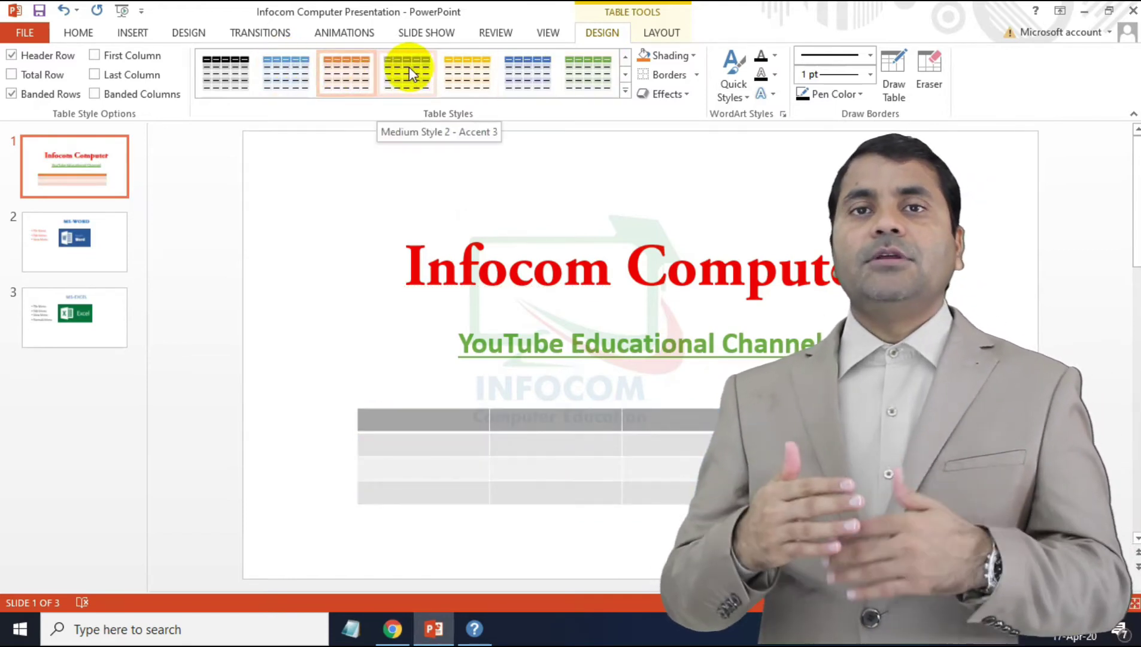
{"action": "left_click", "coordinate": [466, 421]}
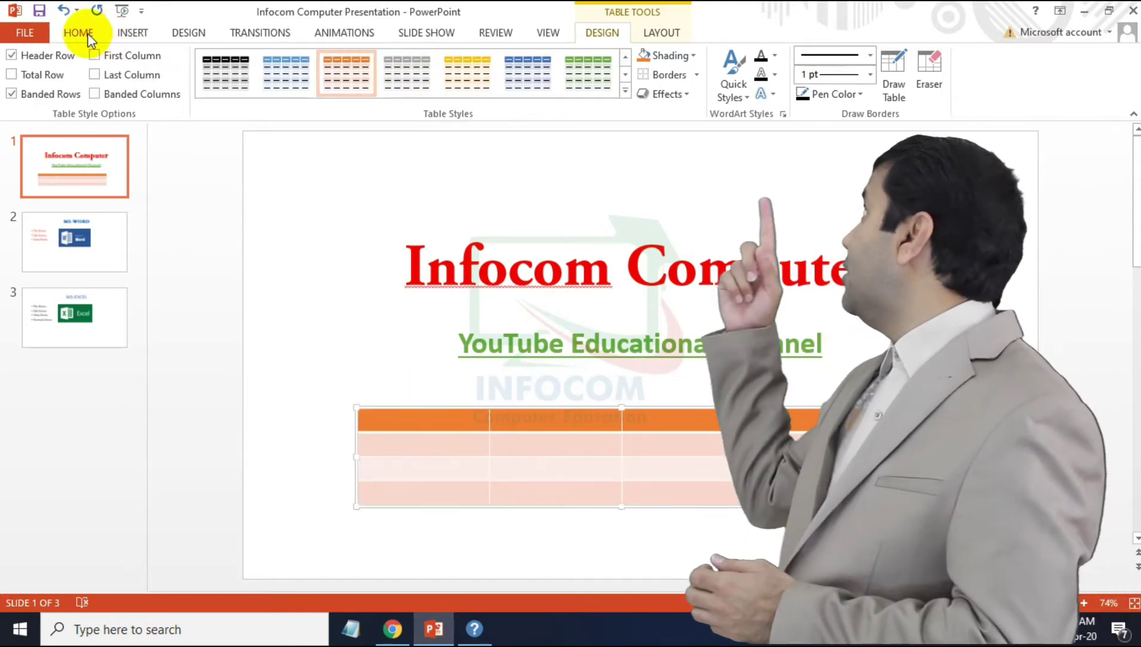
{"action": "left_click", "coordinate": [132, 33]}
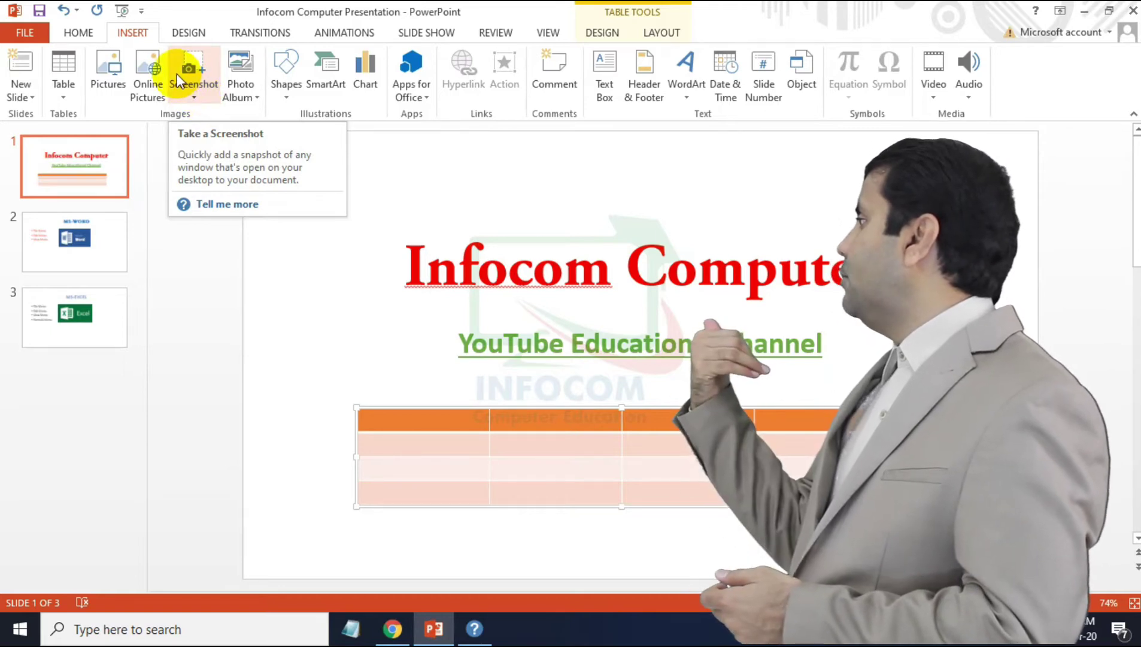
- Remove the table from the title slide with Ctrl+Z and close the PowerPoint Help window
{"action": "left_click", "coordinate": [406, 403]}
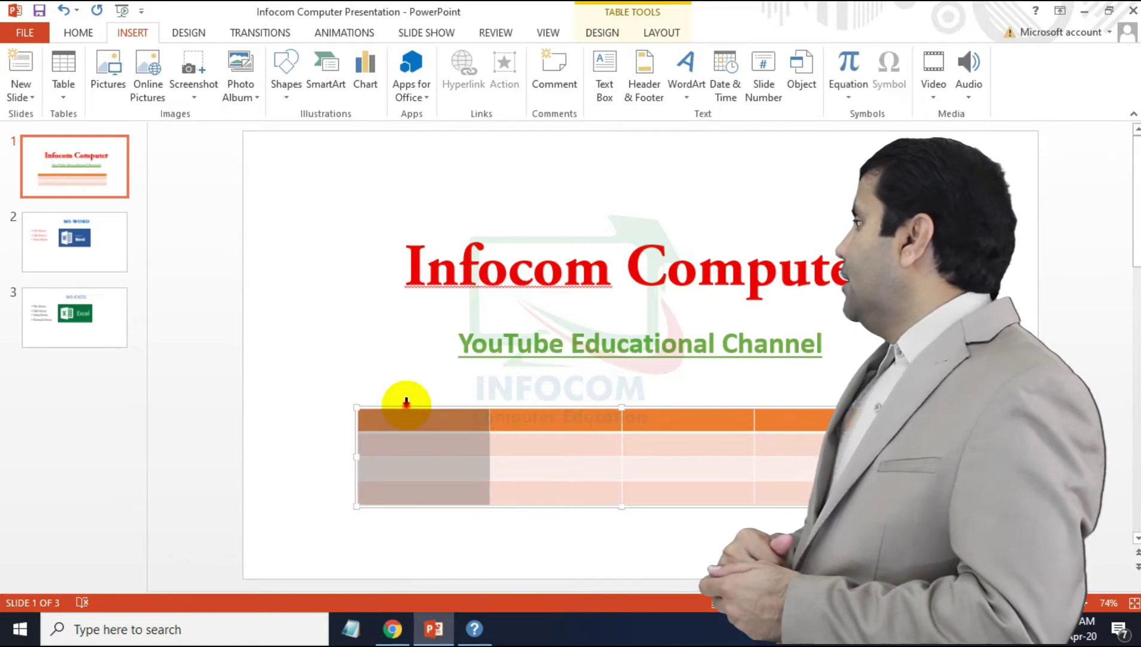
{"action": "left_click", "coordinate": [500, 420]}
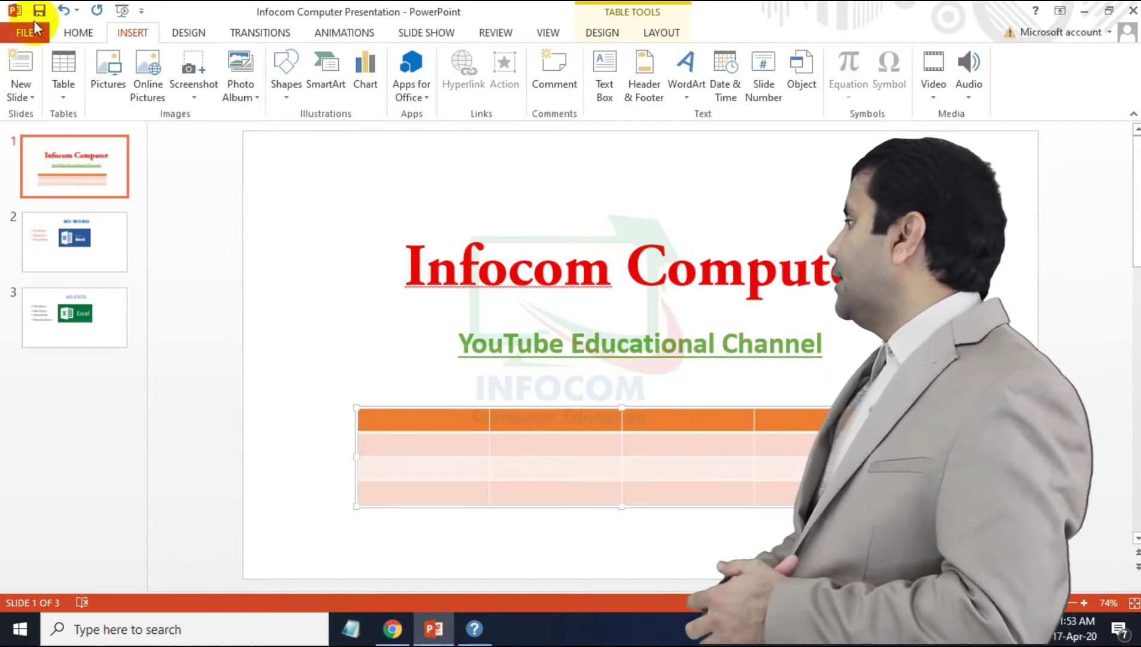
{"action": "key", "text": "ctrl+z"}
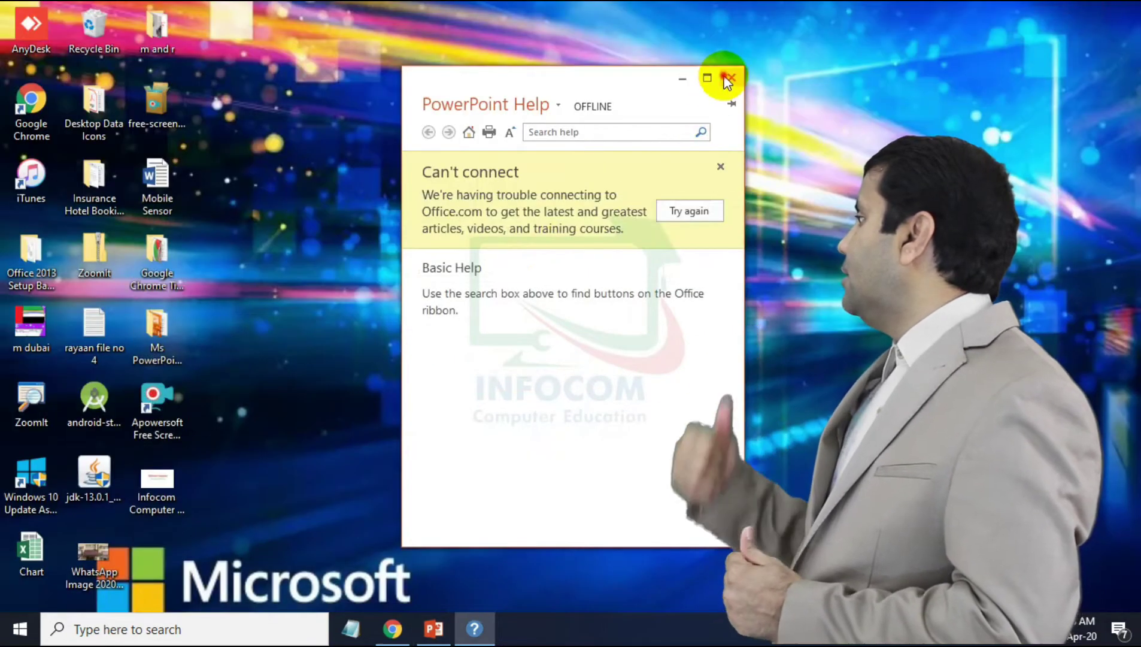
{"action": "left_click", "coordinate": [728, 79]}
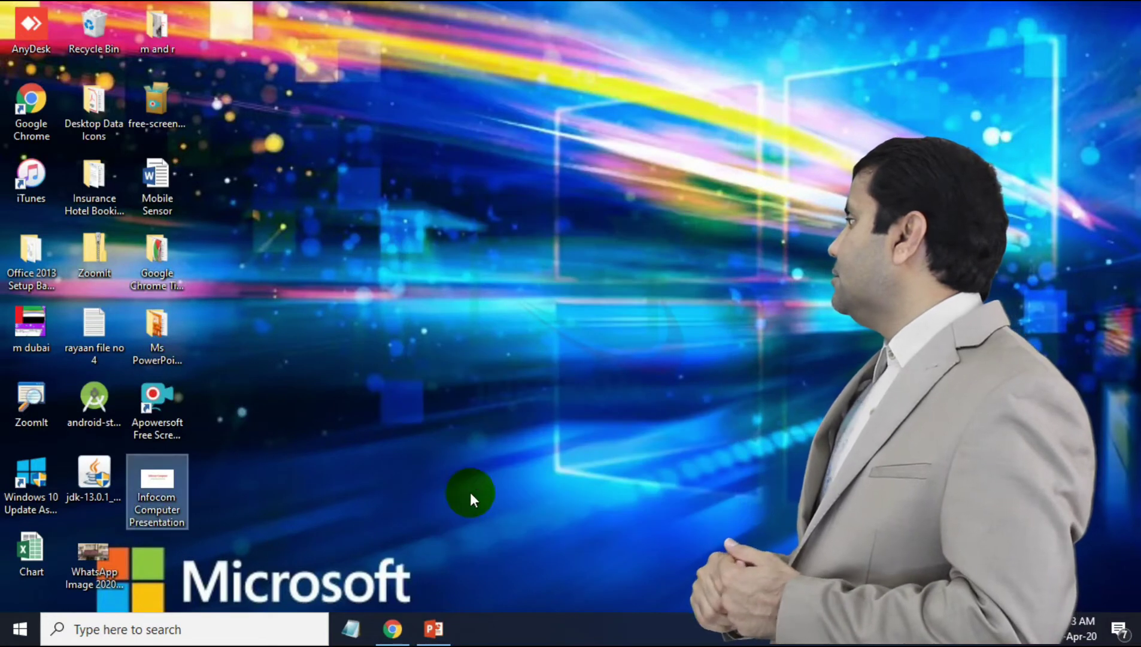
- Insert a screen clipping of the Google new-tab logo and search area onto the title slide
{"action": "left_click", "coordinate": [395, 632]}
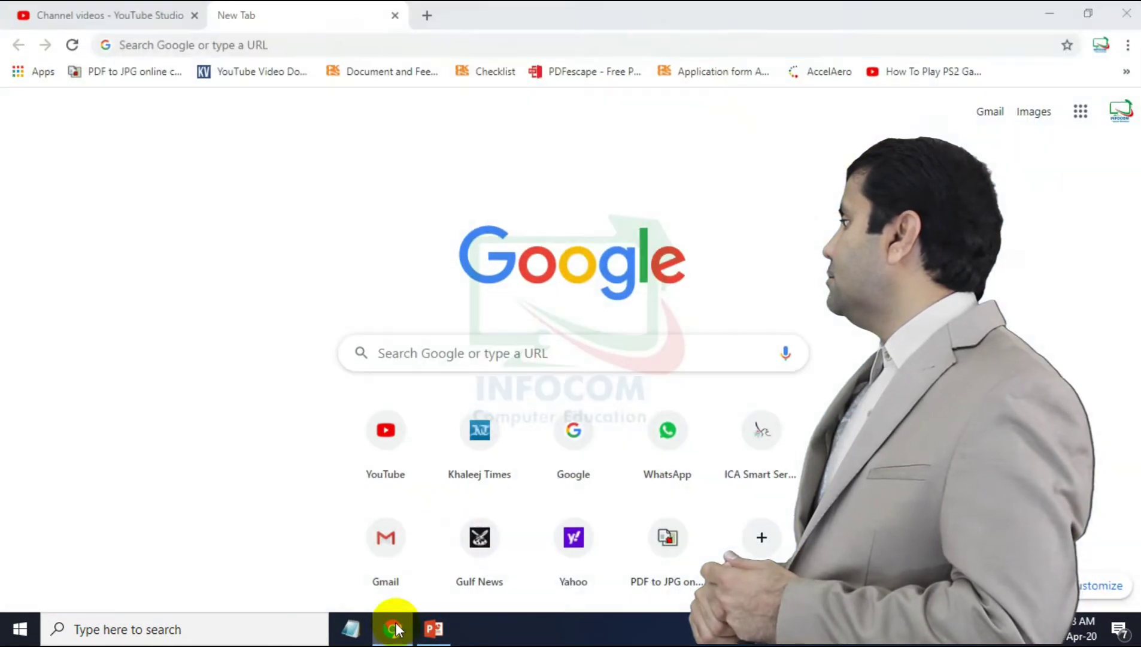
{"action": "left_click", "coordinate": [436, 630]}
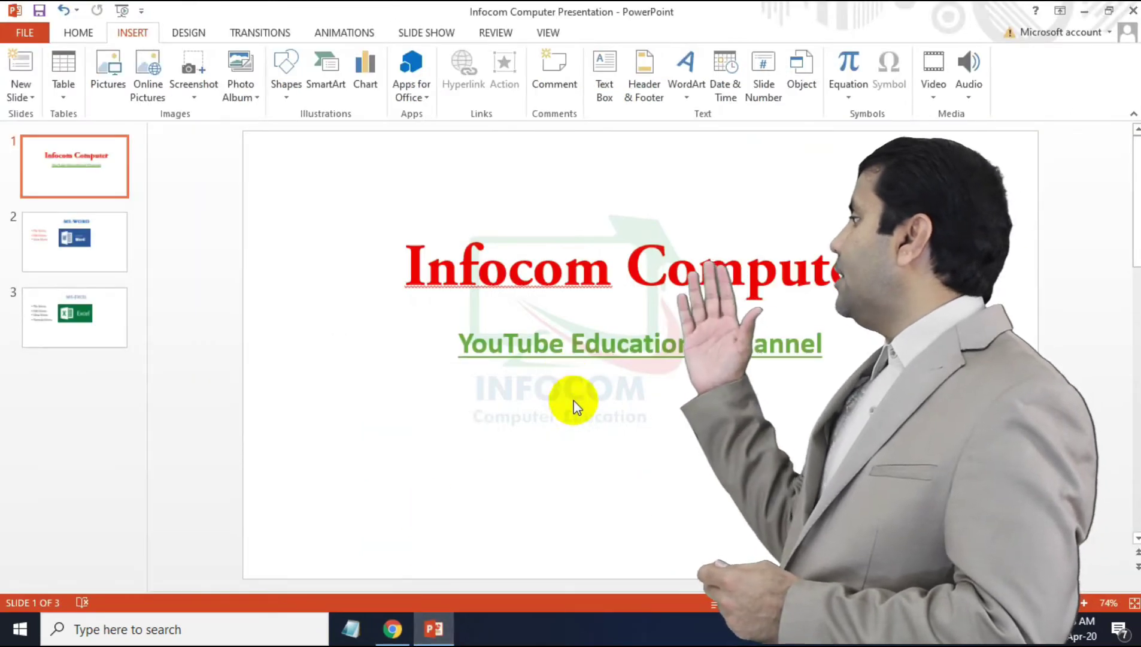
{"action": "left_click", "coordinate": [190, 69]}
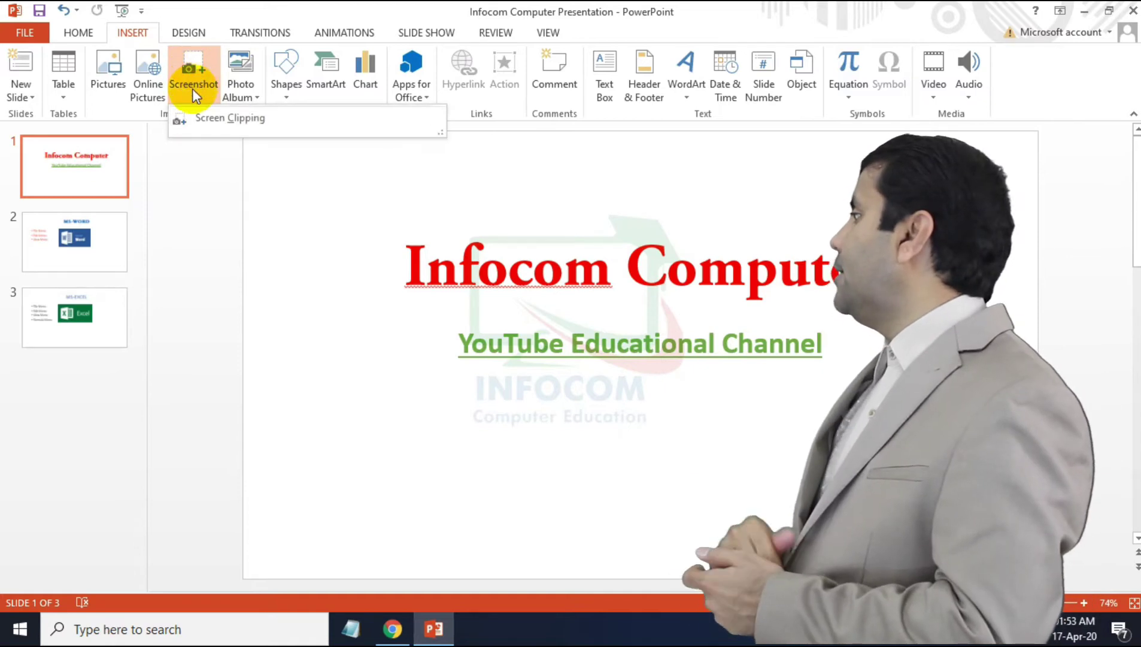
{"action": "left_click", "coordinate": [217, 120]}
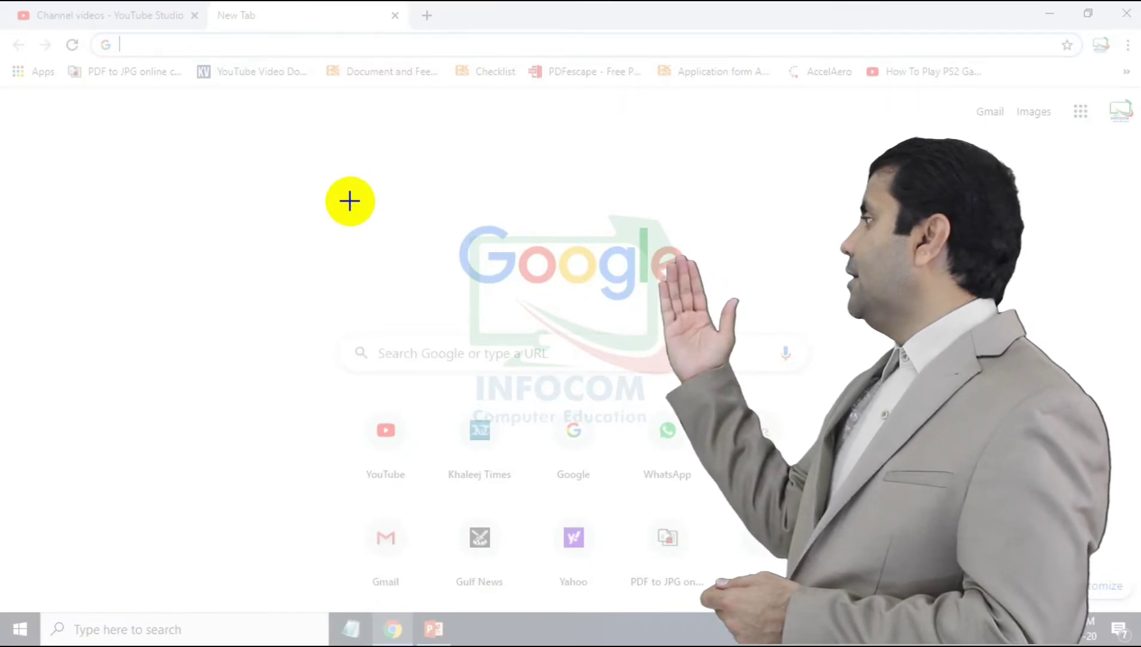
{"action": "mouse_move", "coordinate": [322, 157]}
{"action": "left_mouse_down"}
{"action": "mouse_move", "coordinate": [400, 312]}
{"action": "mouse_move", "coordinate": [830, 495]}
{"action": "left_mouse_up"}
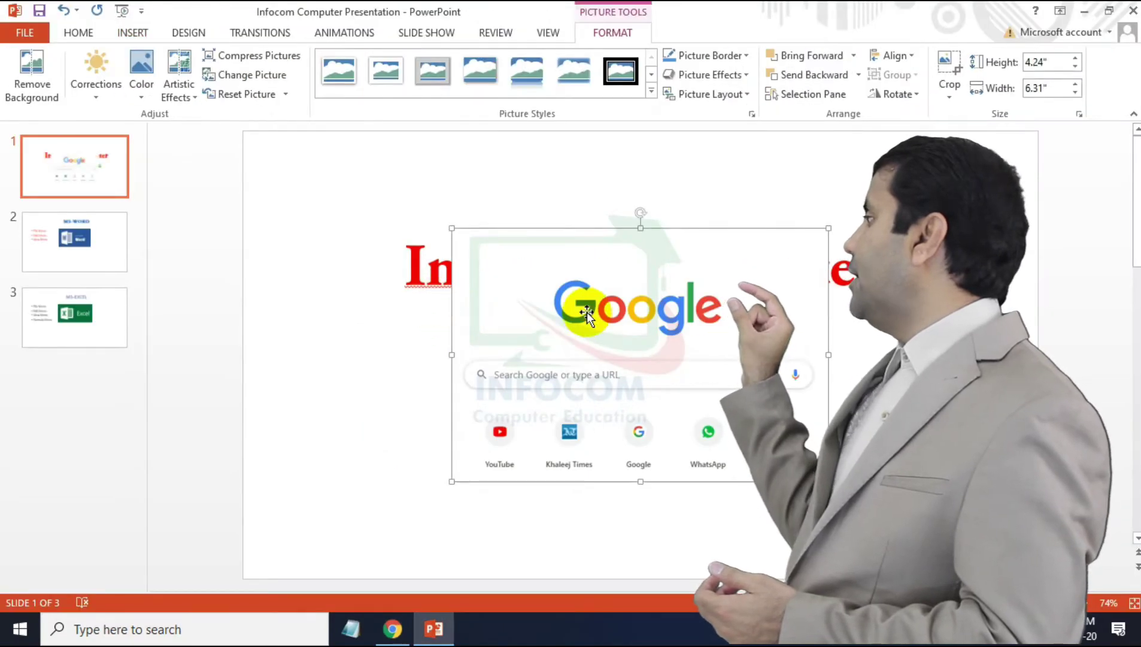
- Shrink the Google screenshot to 2.61" by 3.88" and place it below the subtitle
{"action": "mouse_move", "coordinate": [828, 229]}
{"action": "left_mouse_down"}
{"action": "mouse_move", "coordinate": [686, 316]}
{"action": "mouse_move", "coordinate": [661, 352]}
{"action": "left_mouse_up"}
{"action": "left_click_drag", "start_coordinate": [595, 436], "coordinate": [537, 466]}
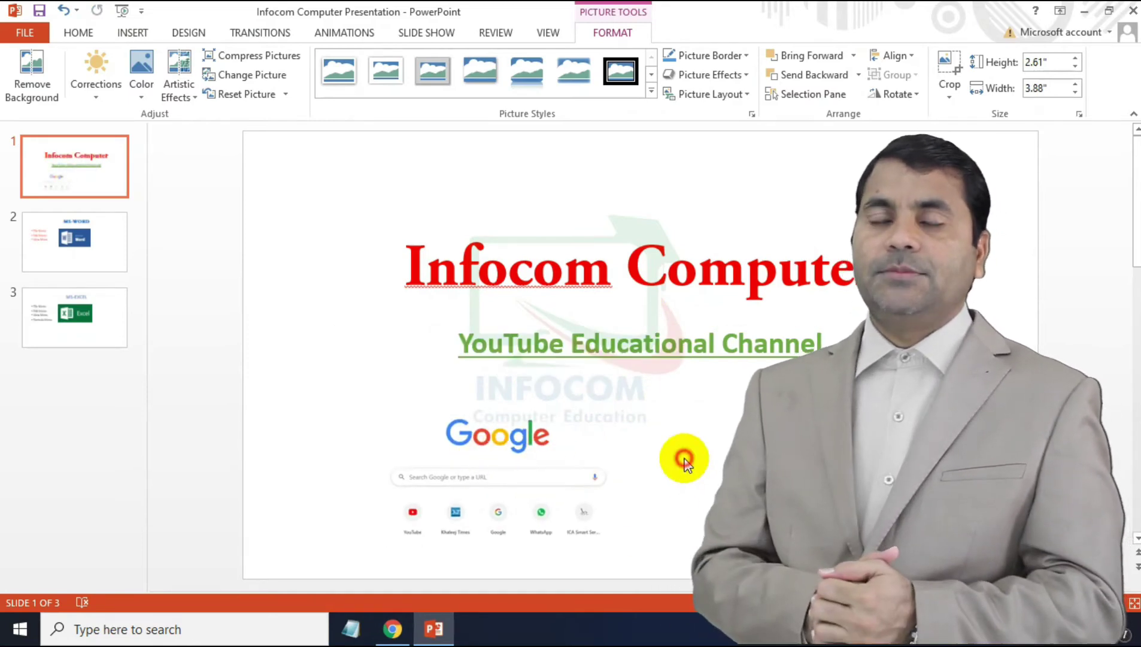
{"action": "left_click", "coordinate": [684, 461]}
{"action": "left_click", "coordinate": [139, 33]}
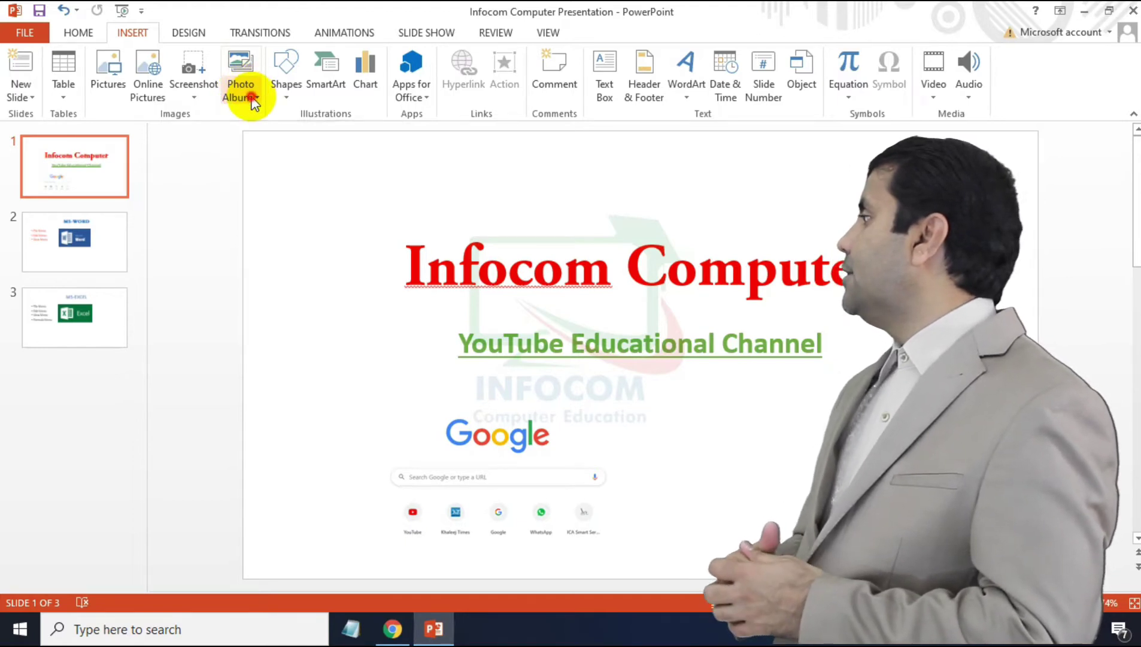
{"action": "left_click", "coordinate": [252, 117]}
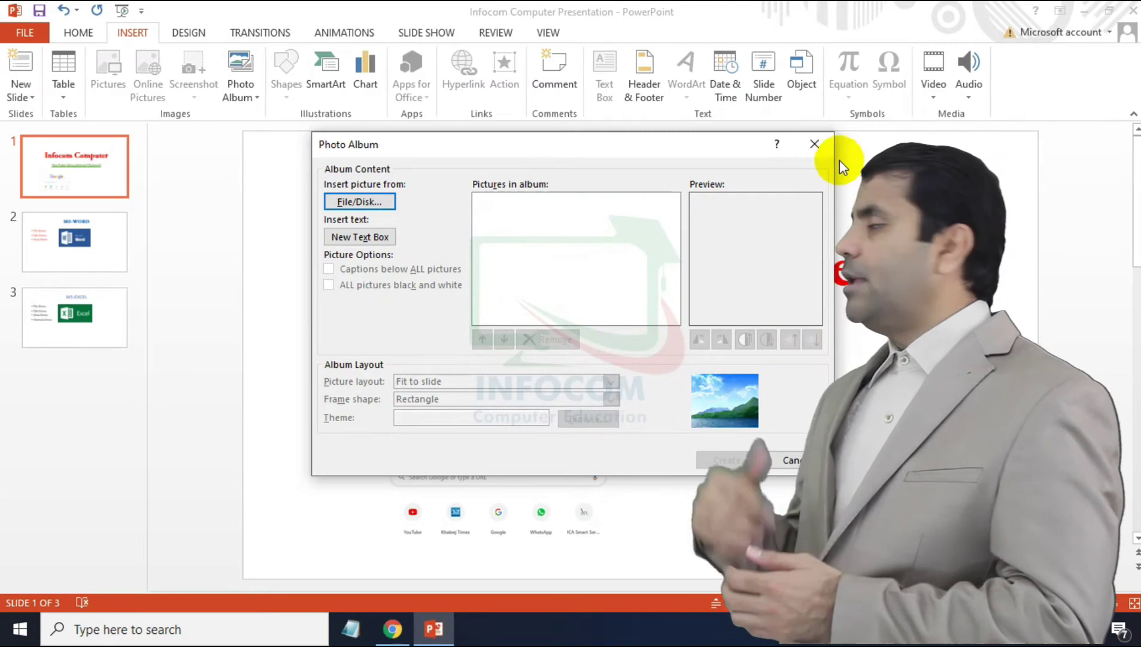
{"action": "left_click", "coordinate": [821, 143]}
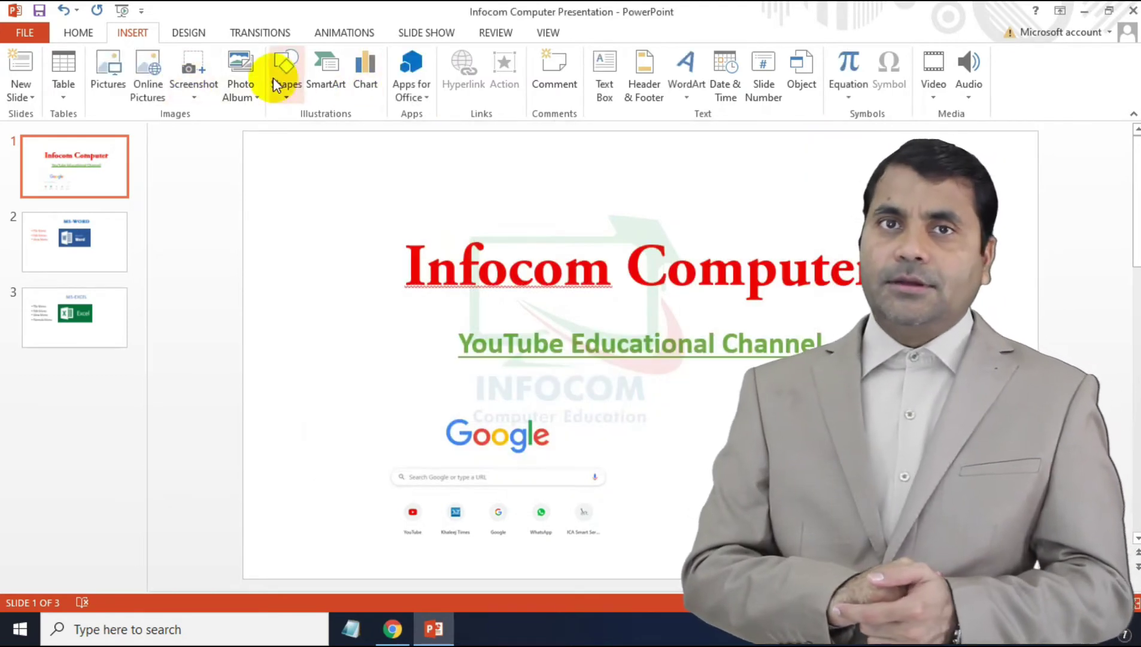
{"action": "left_click", "coordinate": [286, 90]}
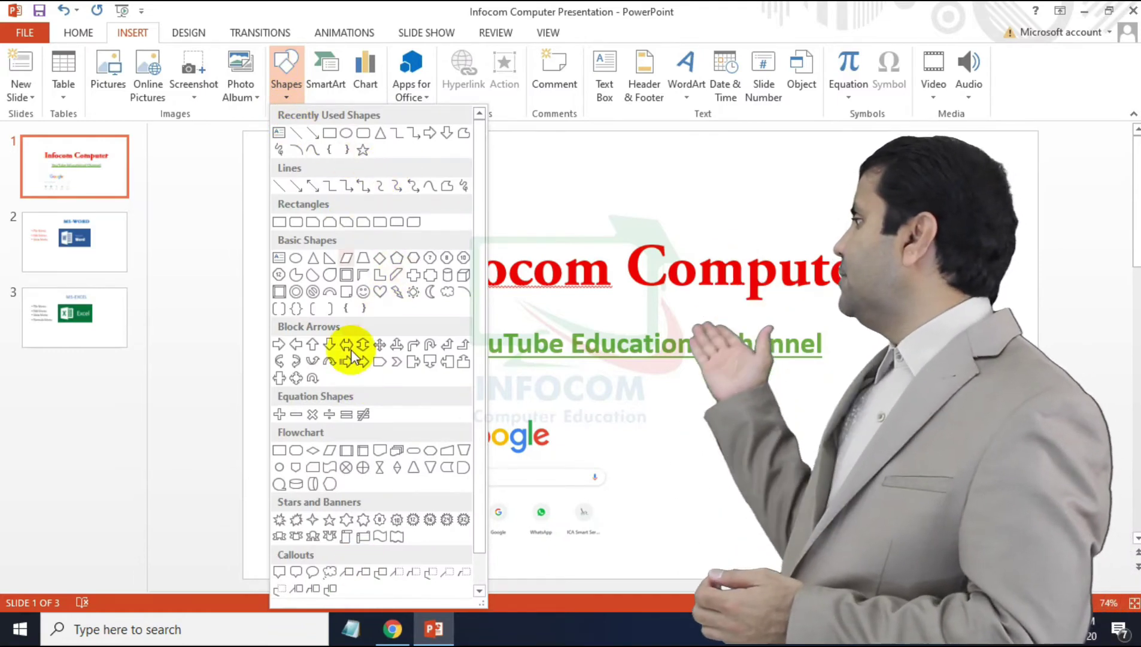
{"action": "left_click", "coordinate": [327, 81]}
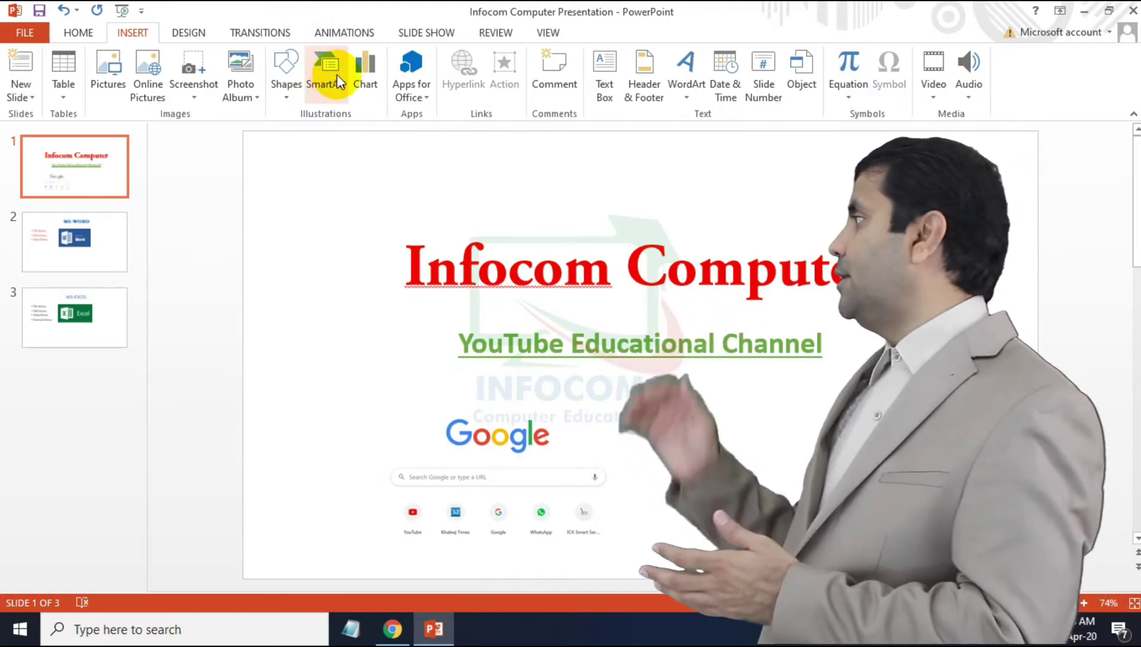
{"action": "left_click", "coordinate": [334, 76]}
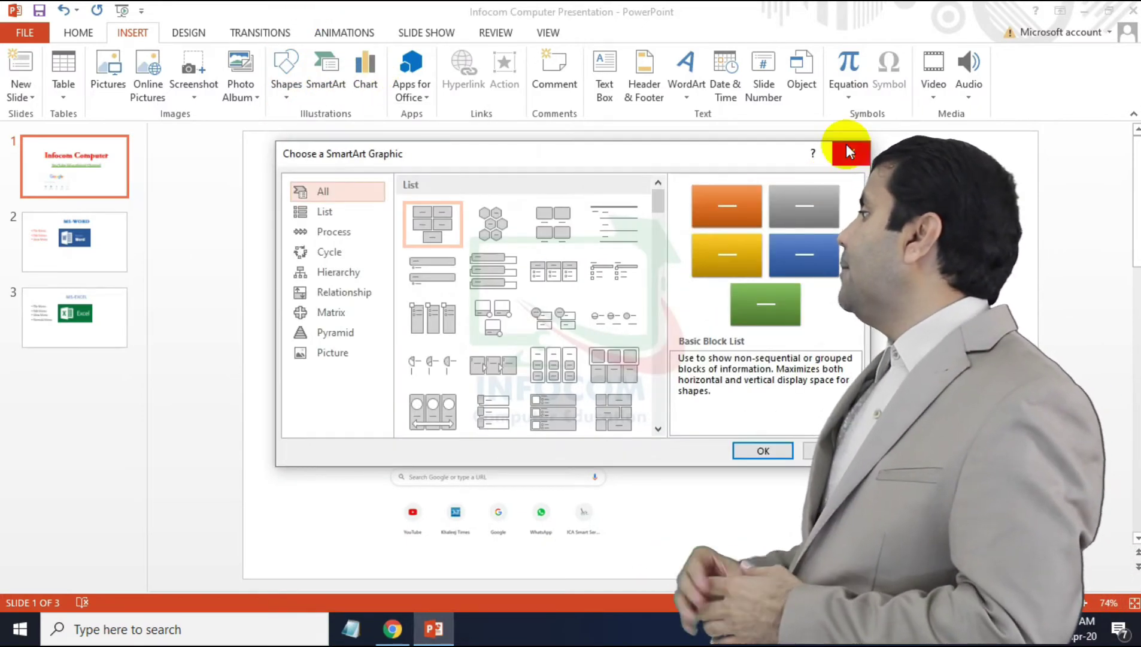
{"action": "left_click", "coordinate": [849, 153]}
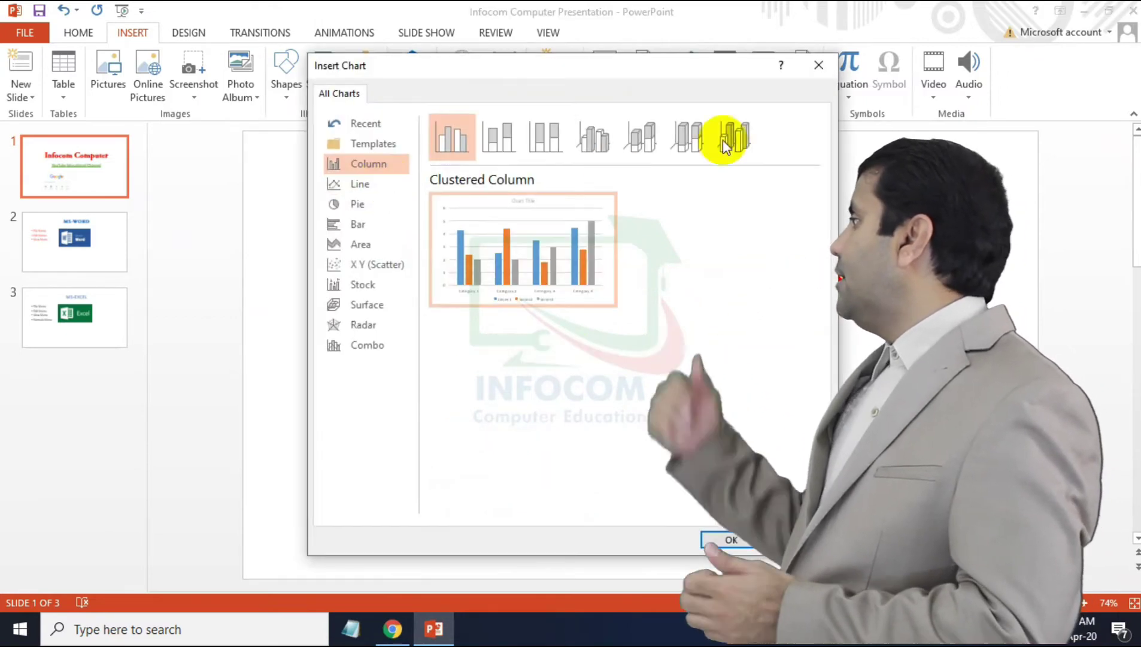
{"action": "left_click", "coordinate": [818, 67]}
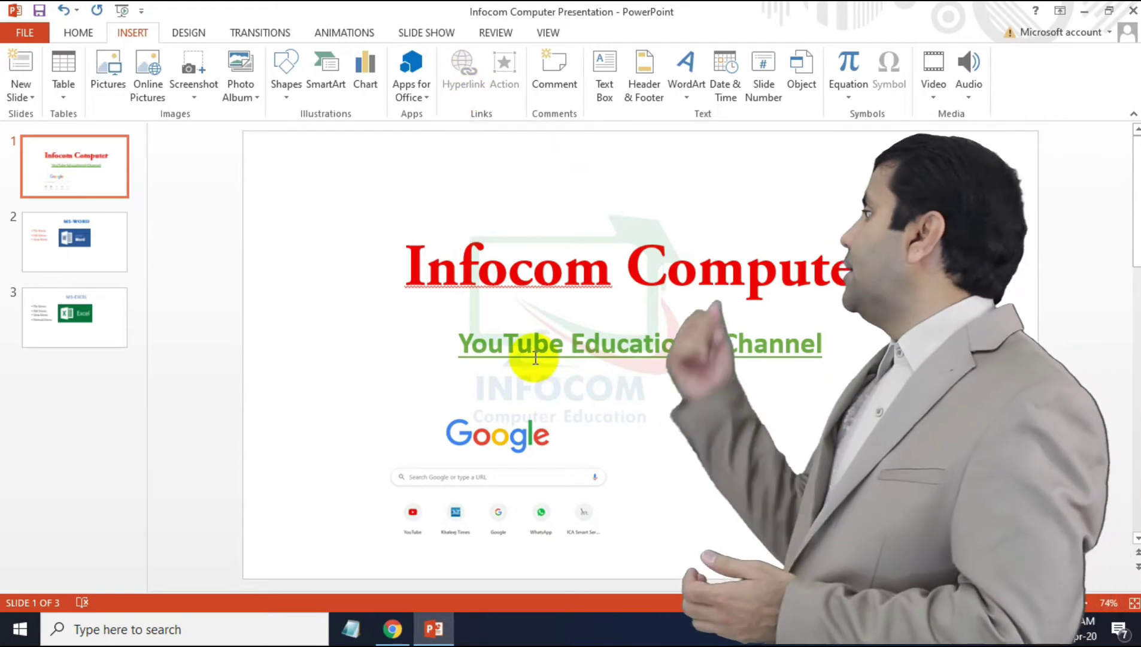
{"action": "left_click_drag", "start_coordinate": [463, 337], "coordinate": [821, 346]}
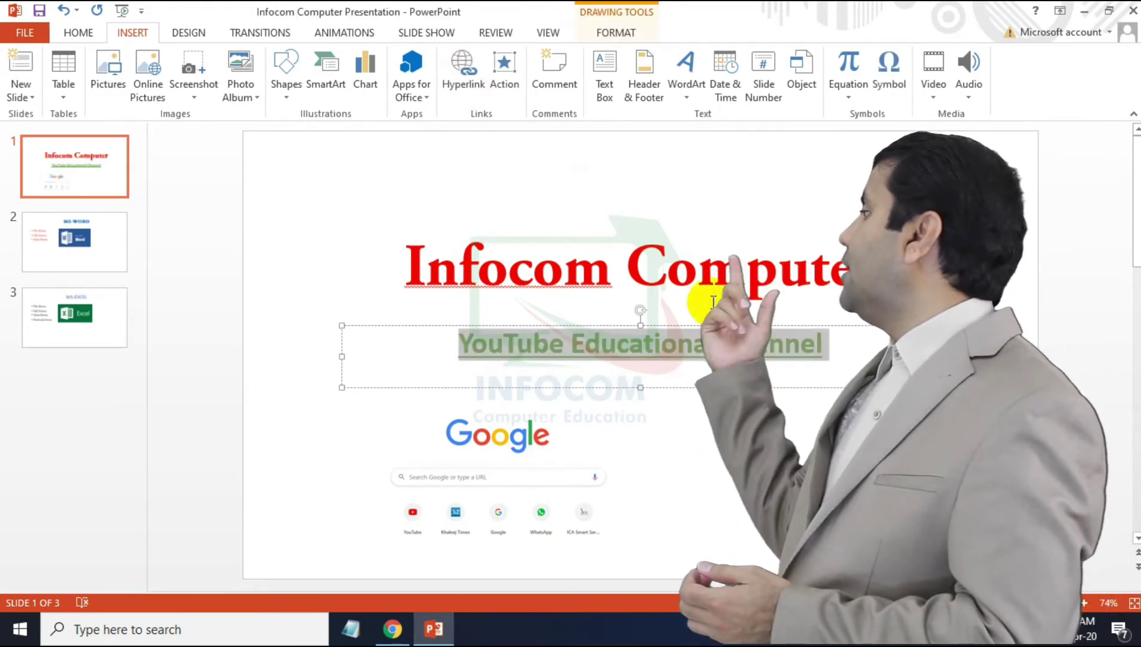
{"action": "left_click", "coordinate": [470, 83]}
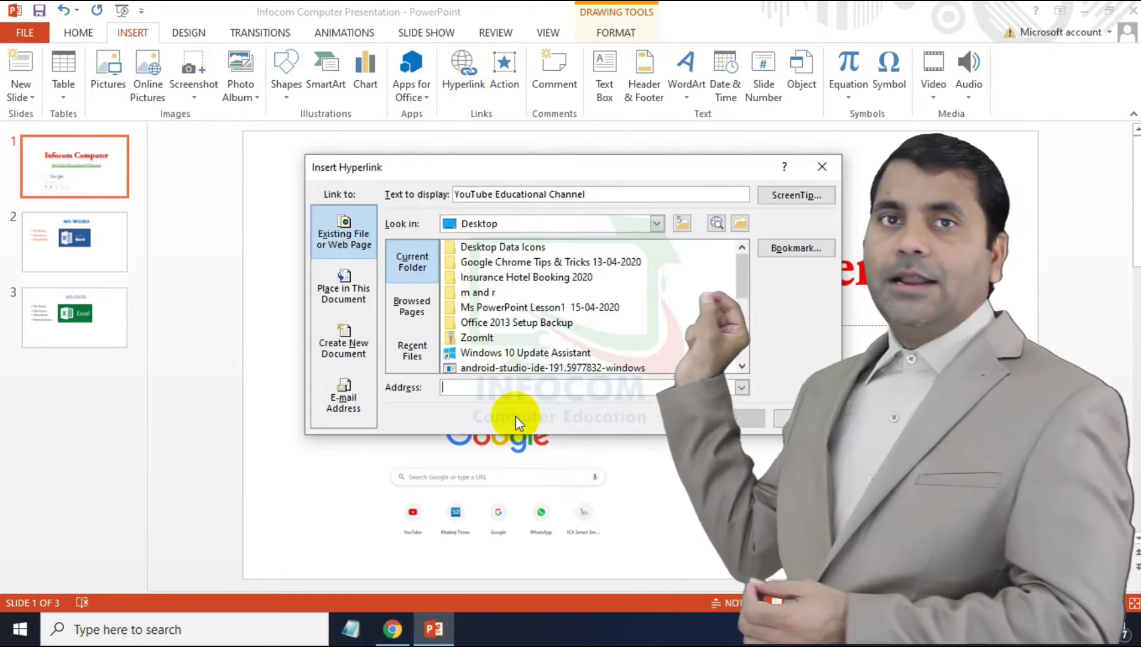
{"action": "type", "text": "www."}
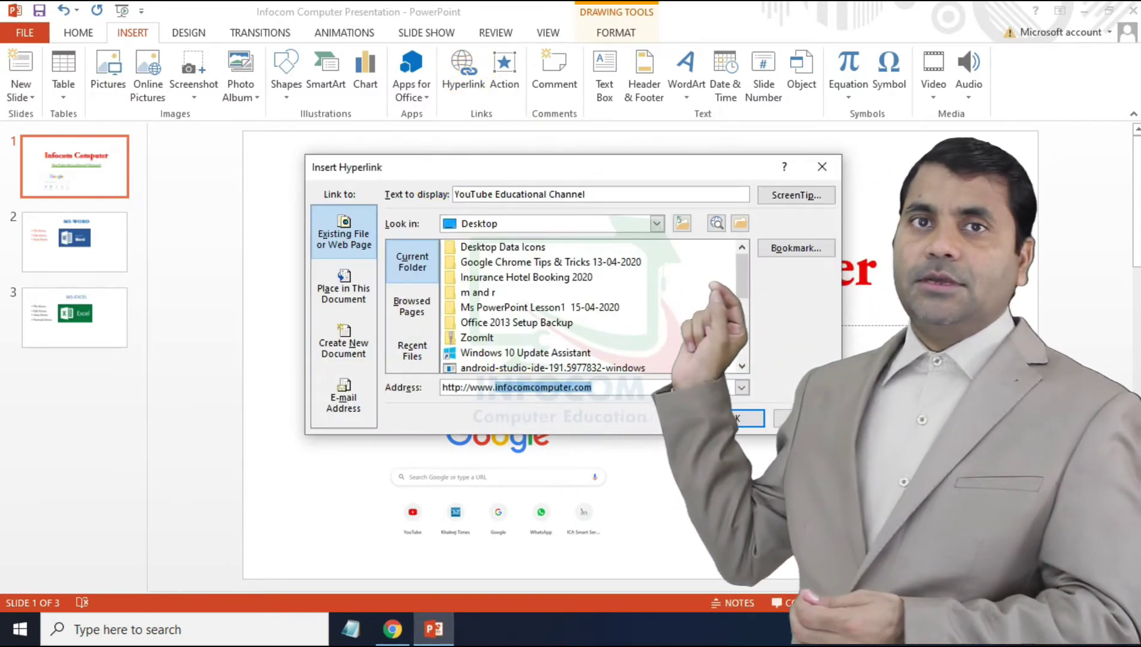
{"action": "left_click", "coordinate": [628, 393]}
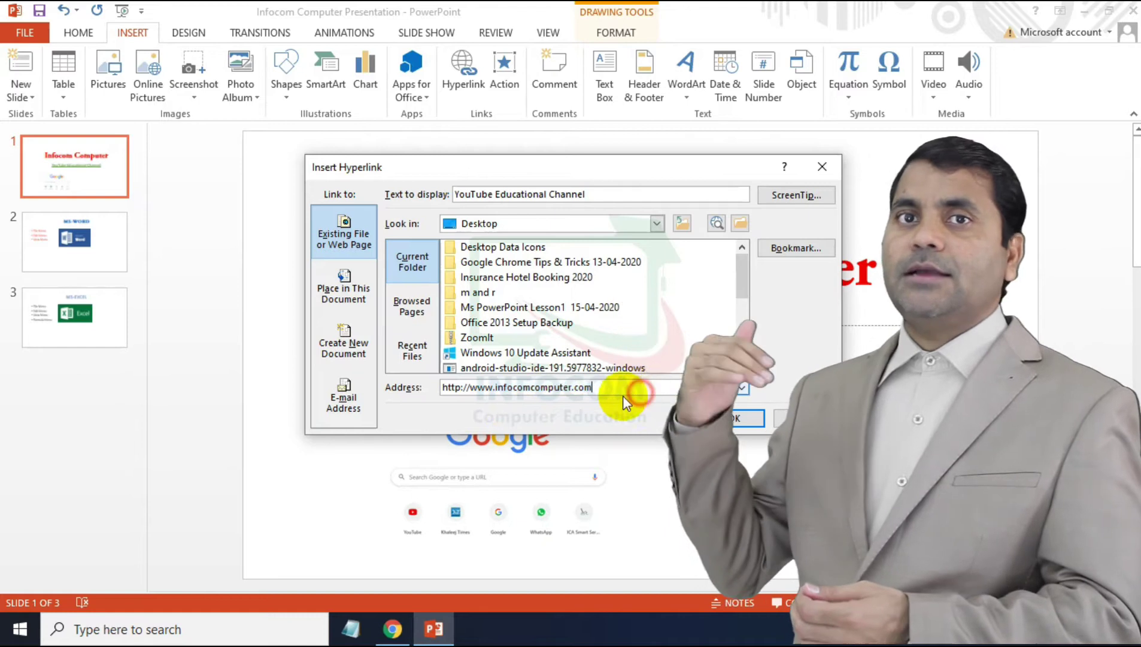
{"action": "left_click", "coordinate": [733, 418]}
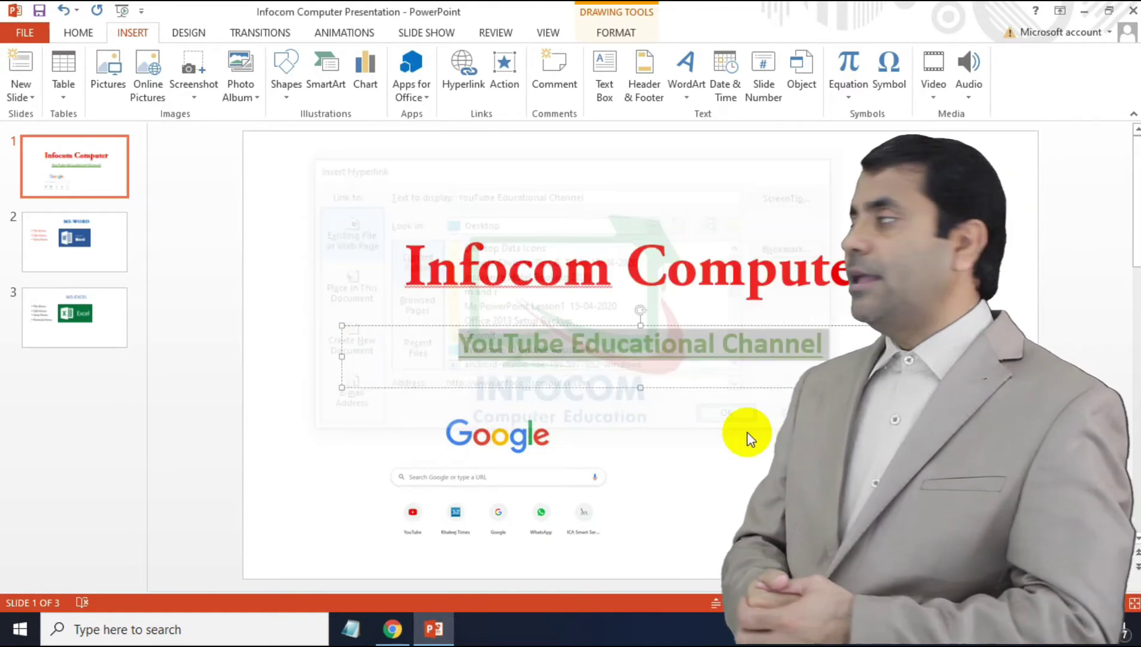
{"action": "left_click", "coordinate": [705, 430]}
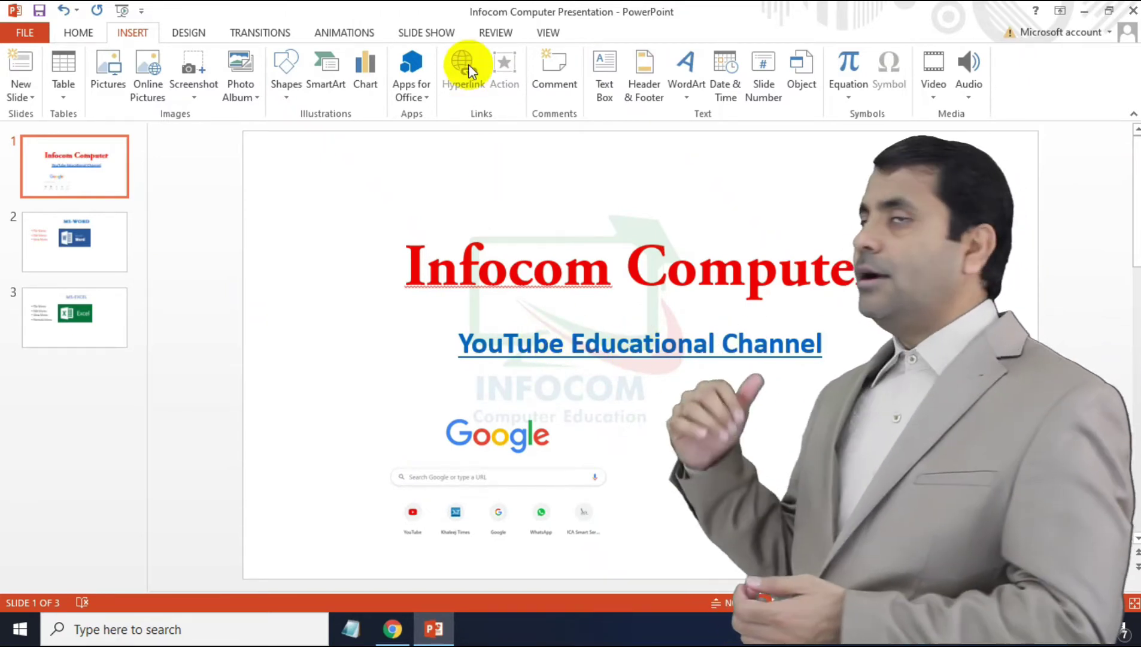
{"action": "left_click_drag", "start_coordinate": [467, 343], "coordinate": [790, 356]}
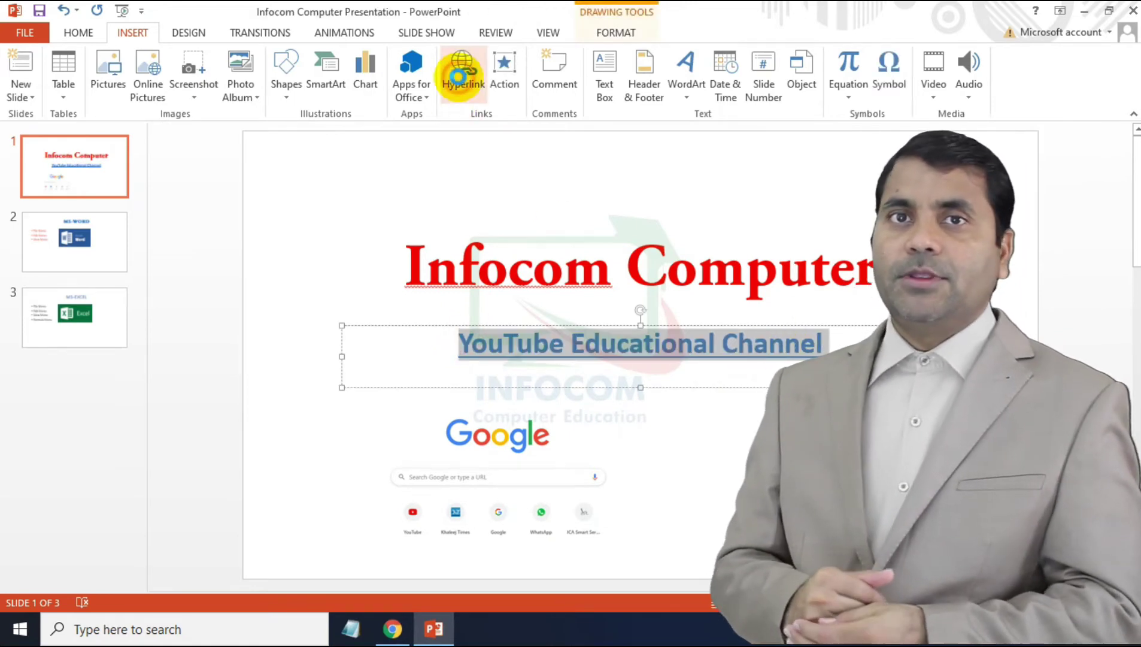
{"action": "left_click", "coordinate": [460, 77]}
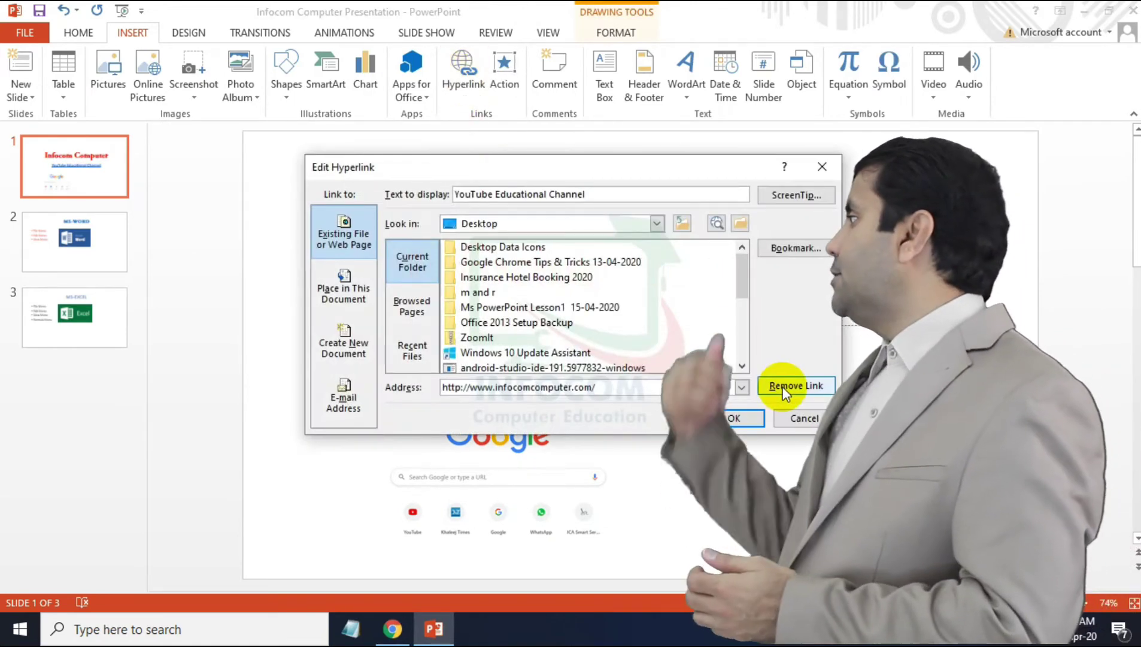
{"action": "left_click", "coordinate": [785, 386]}
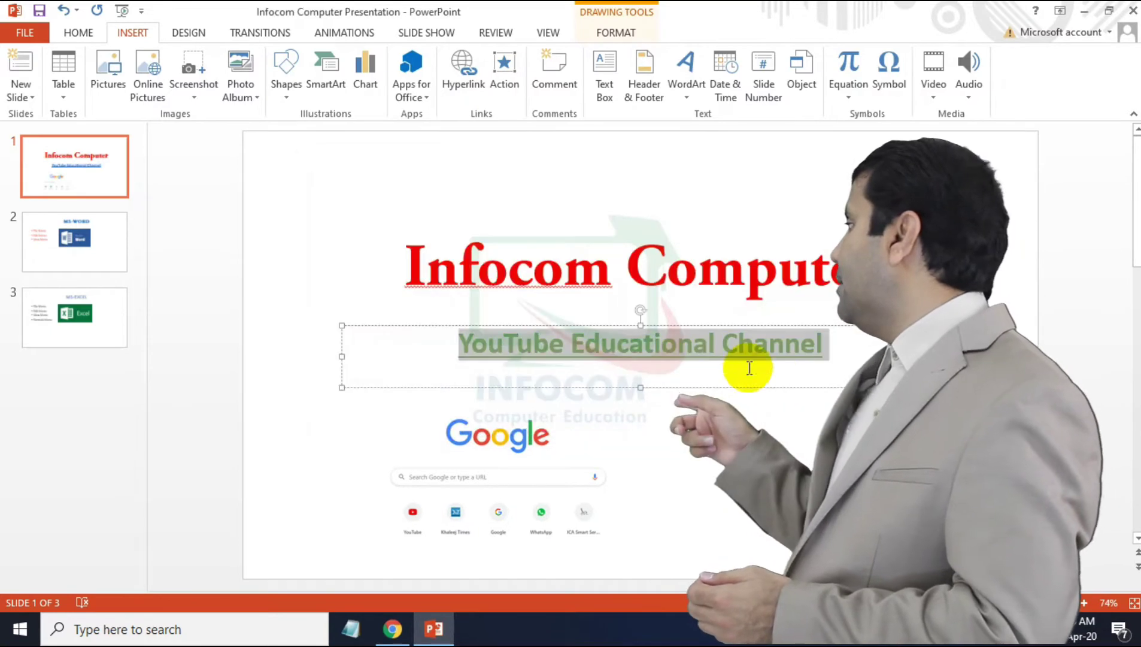
{"action": "left_click", "coordinate": [659, 432]}
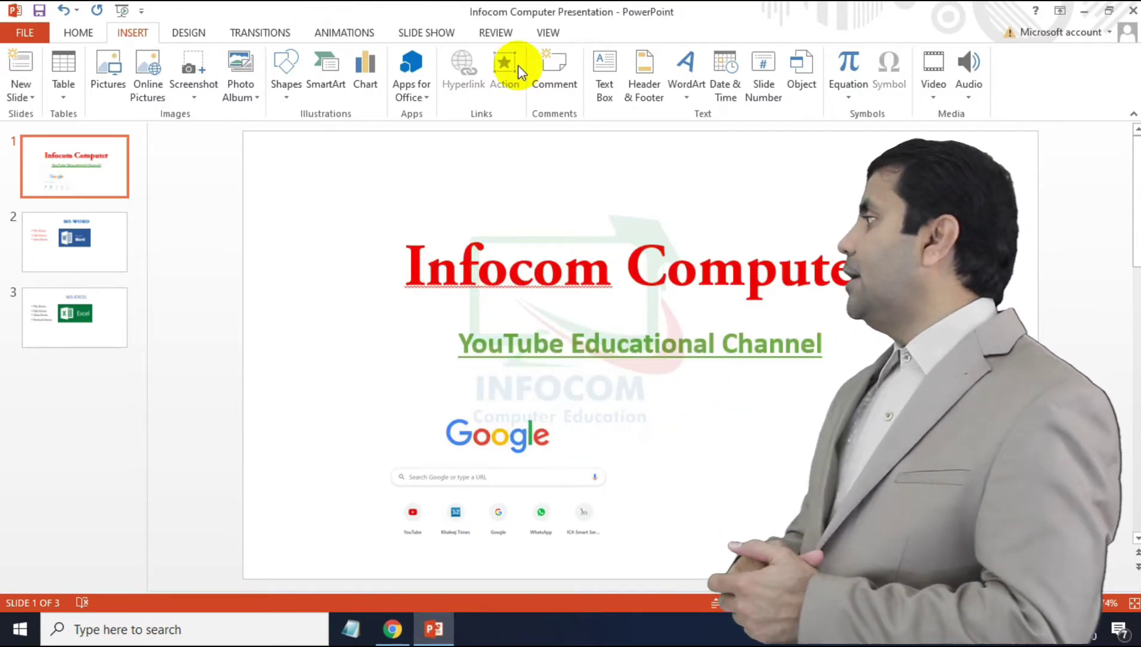
{"action": "left_click", "coordinate": [503, 65]}
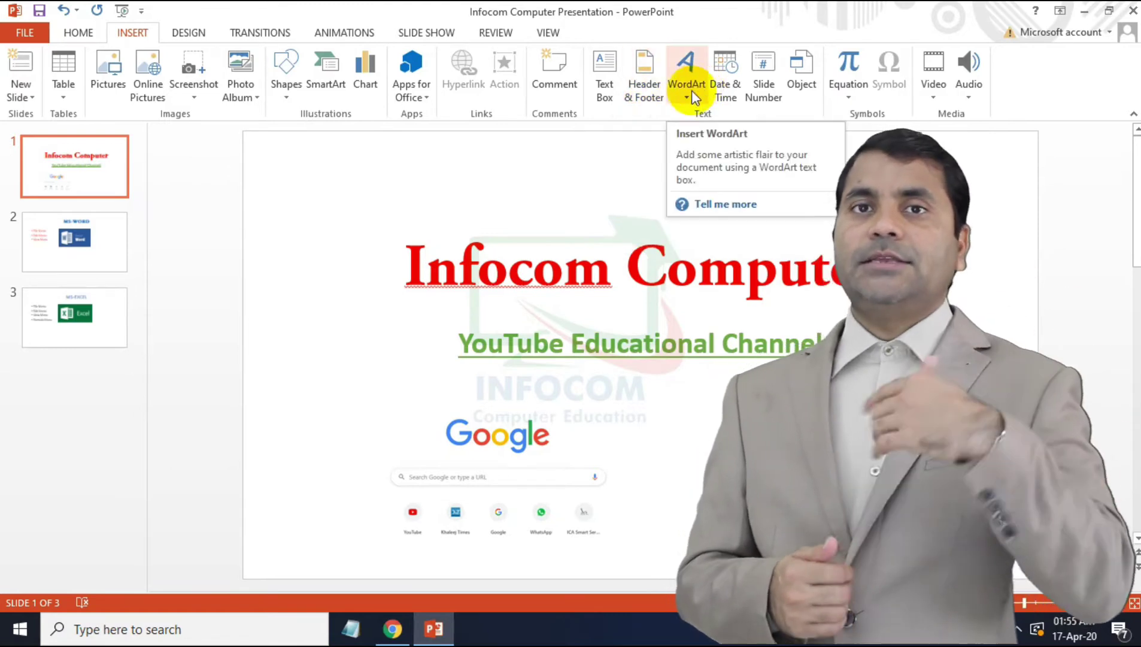
{"action": "left_click", "coordinate": [686, 100]}
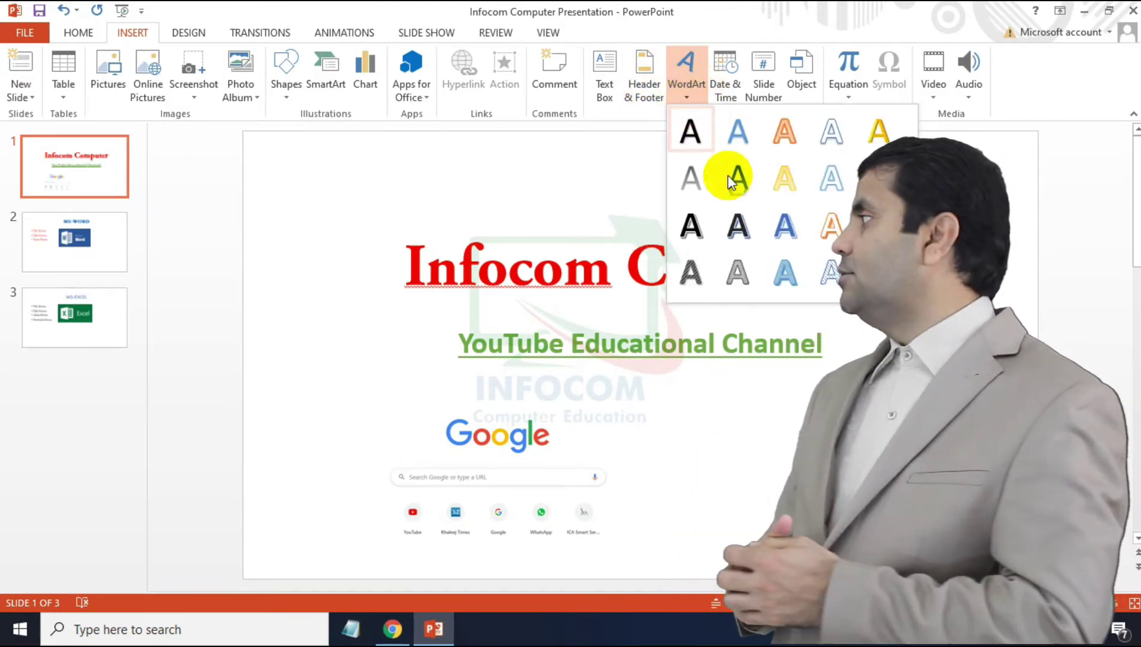
{"action": "left_click", "coordinate": [686, 66]}
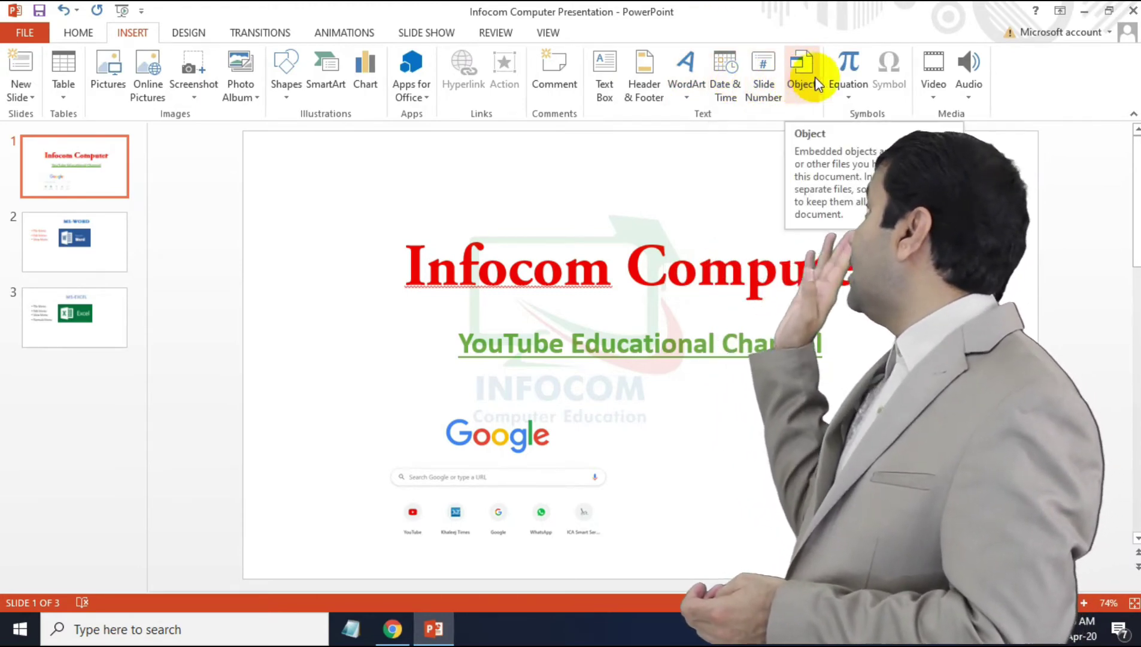
{"action": "left_click", "coordinate": [849, 98]}
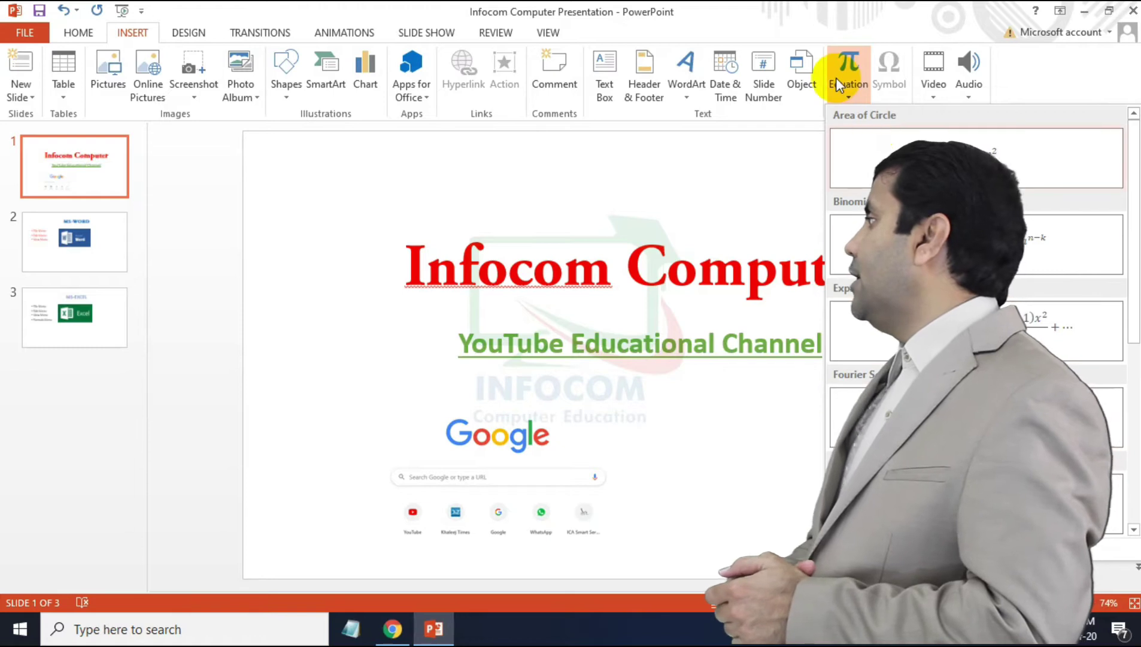
{"action": "left_click", "coordinate": [847, 66]}
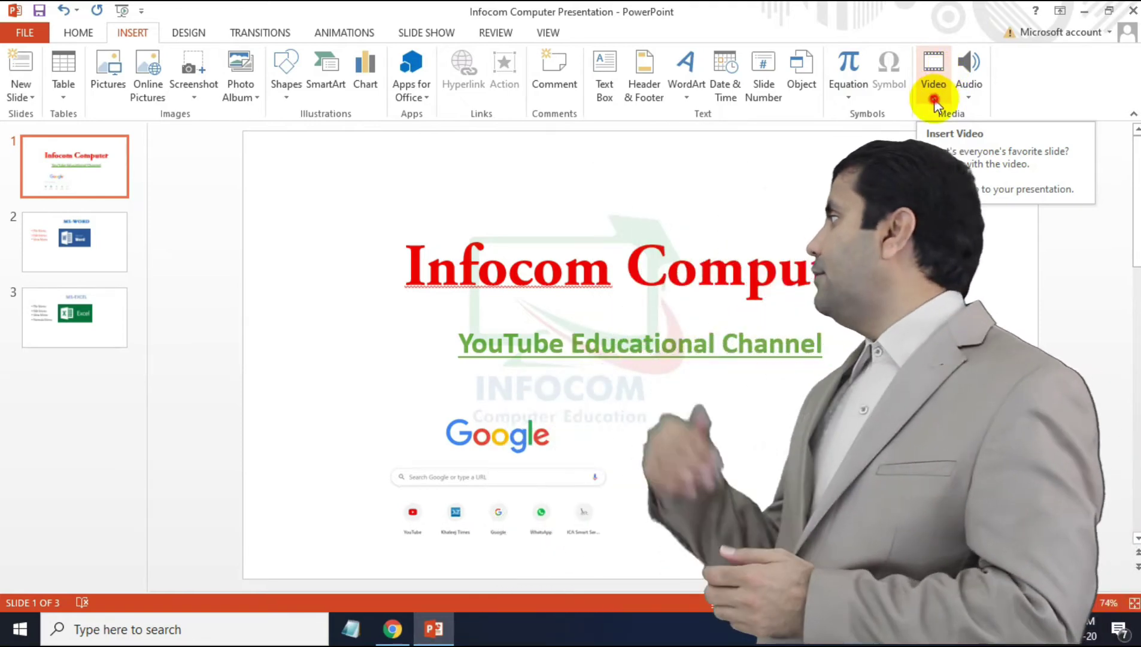
{"action": "left_click", "coordinate": [935, 99]}
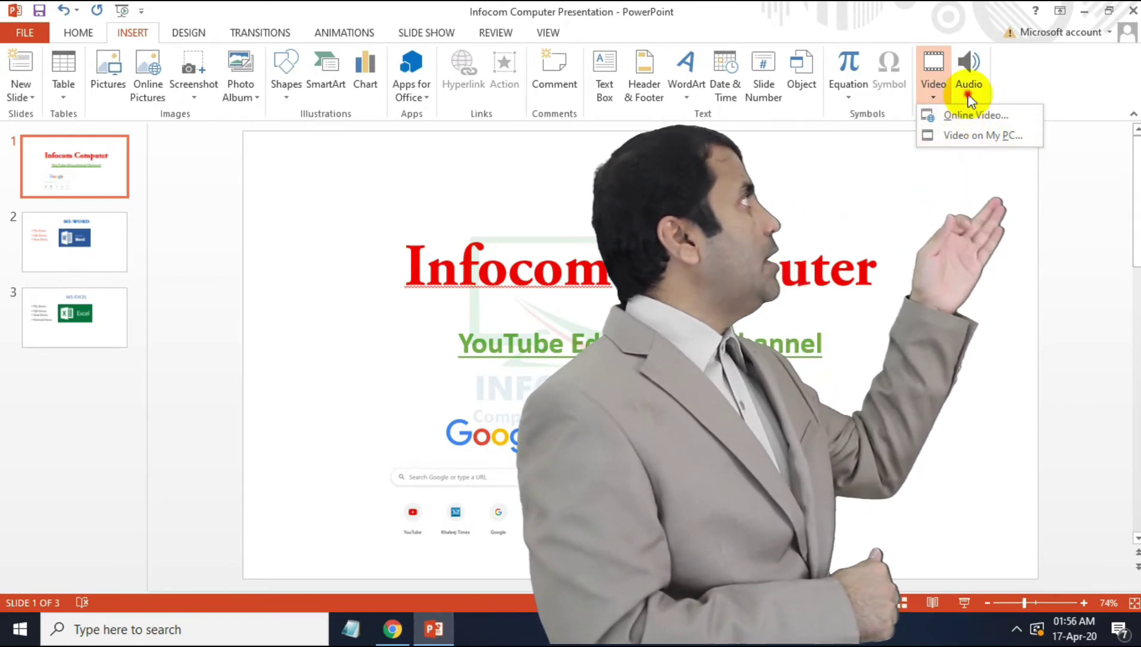
{"action": "left_click", "coordinate": [968, 93]}
{"action": "left_click", "coordinate": [967, 94]}
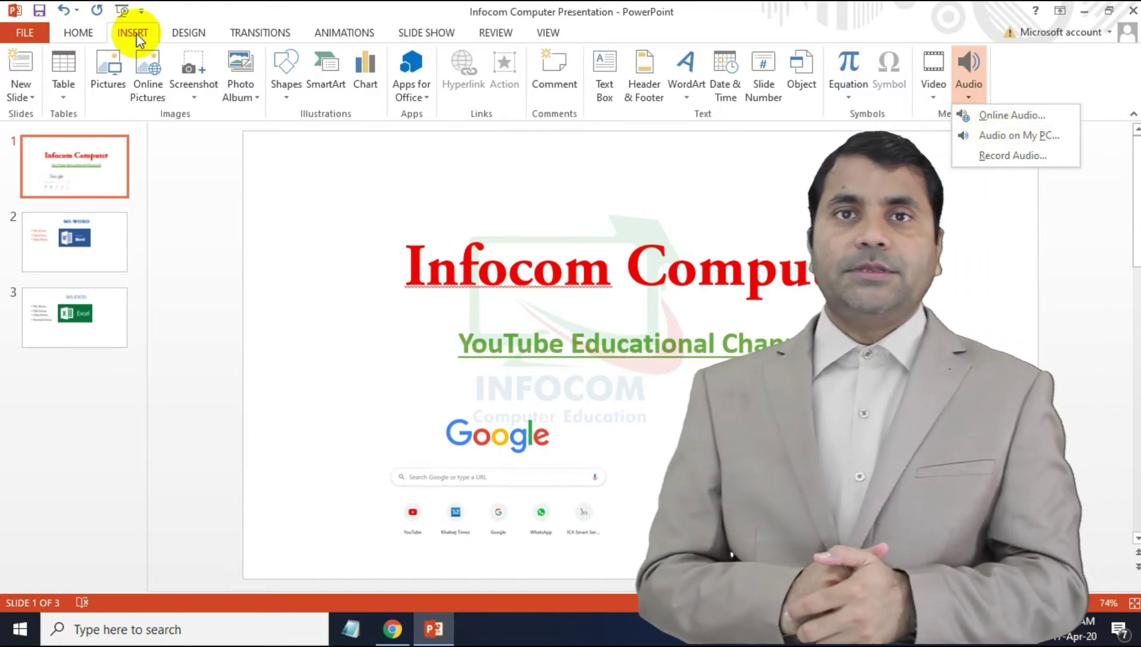
{"action": "left_click", "coordinate": [186, 33]}
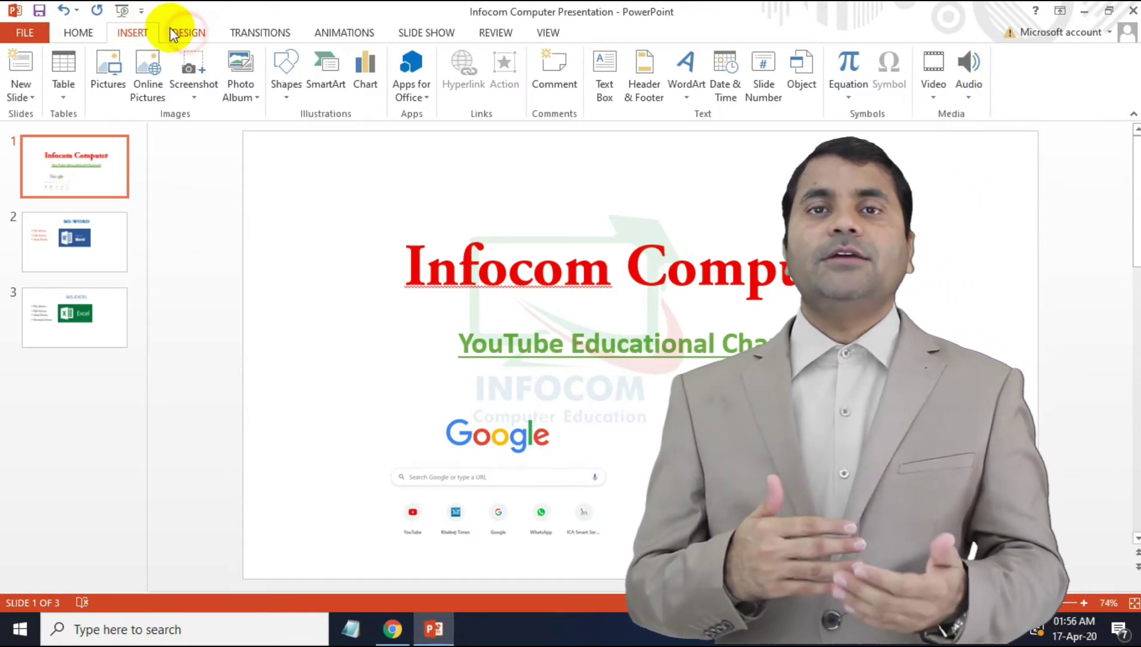
- Delete the Google picture from the title slide with the Design themes displayed
{"action": "left_click", "coordinate": [192, 33]}
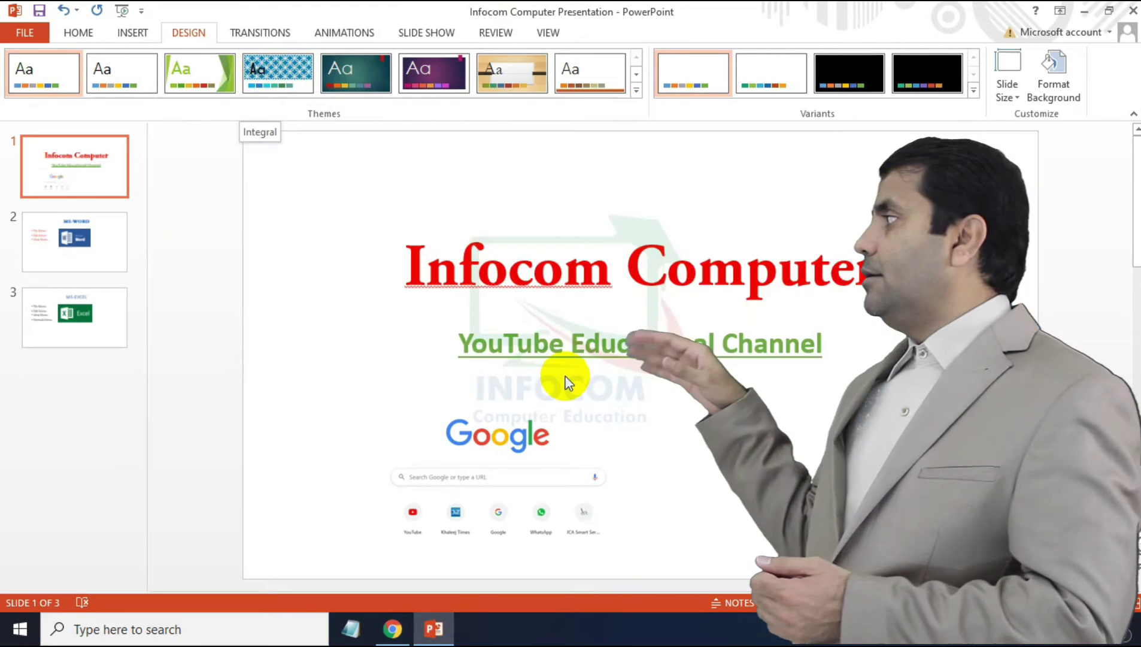
{"action": "left_click", "coordinate": [569, 401]}
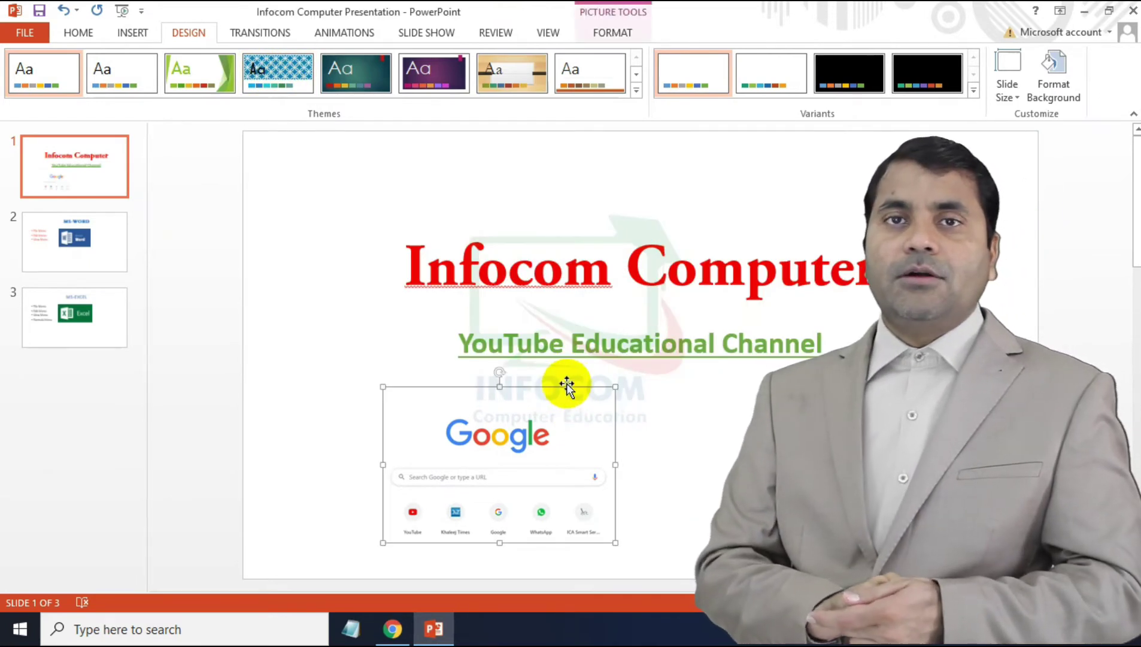
{"action": "key", "text": "Delete"}
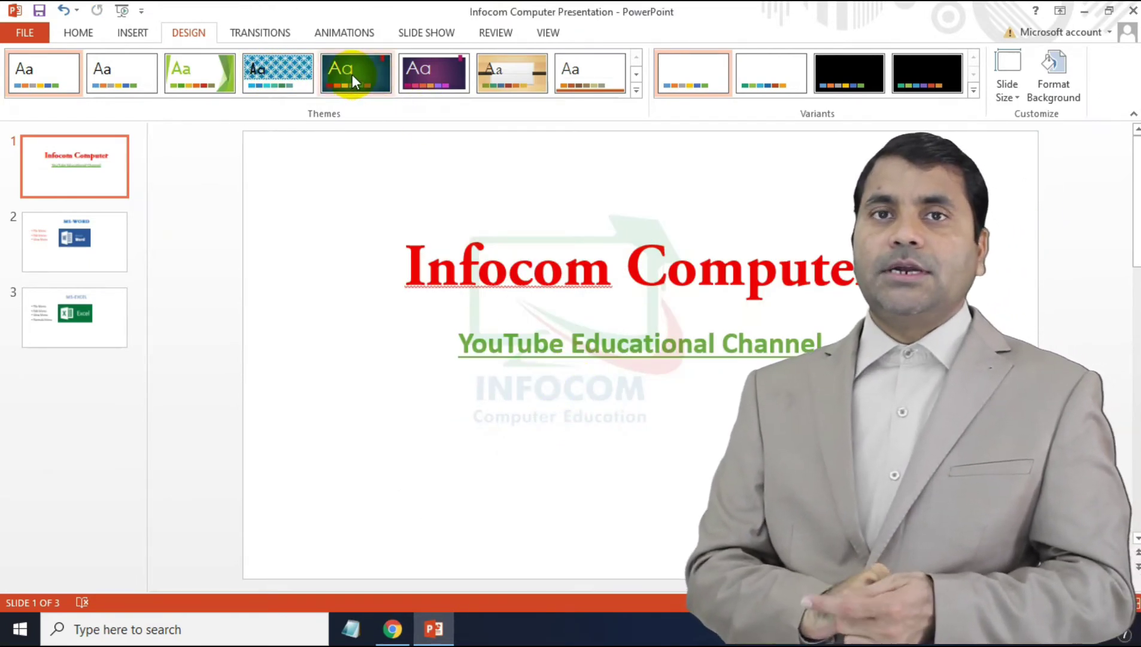
- Preview several themes on all slides, including Organic, a blue circle-pattern and a green theme
{"action": "left_click", "coordinate": [365, 80]}
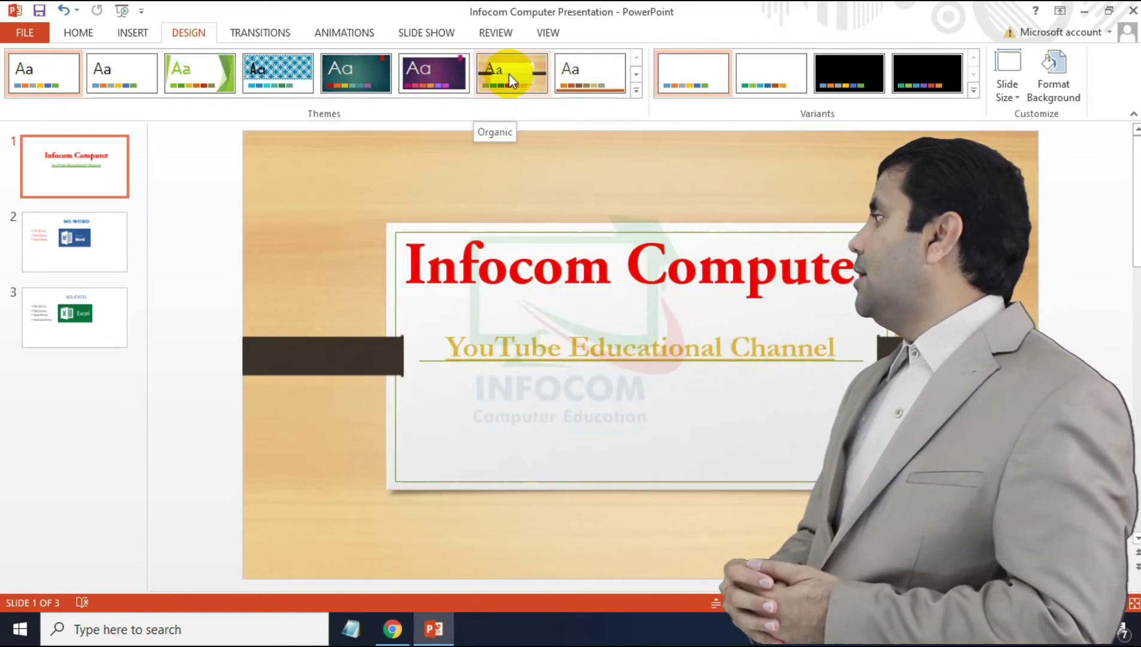
{"action": "left_click", "coordinate": [509, 71]}
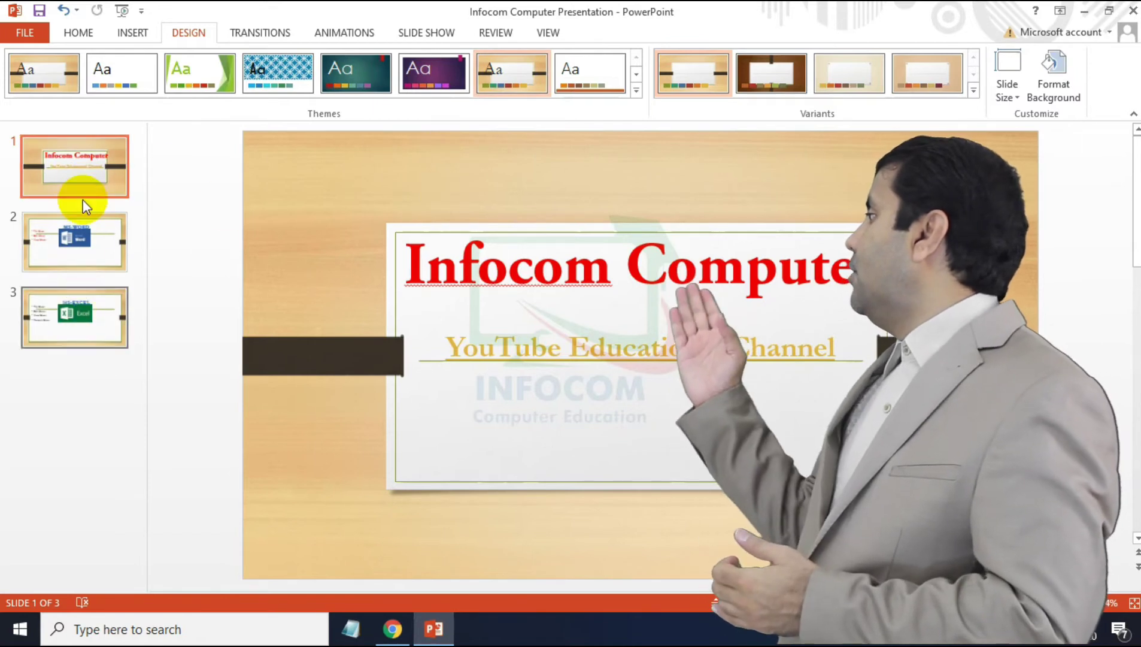
{"action": "left_click", "coordinate": [283, 77]}
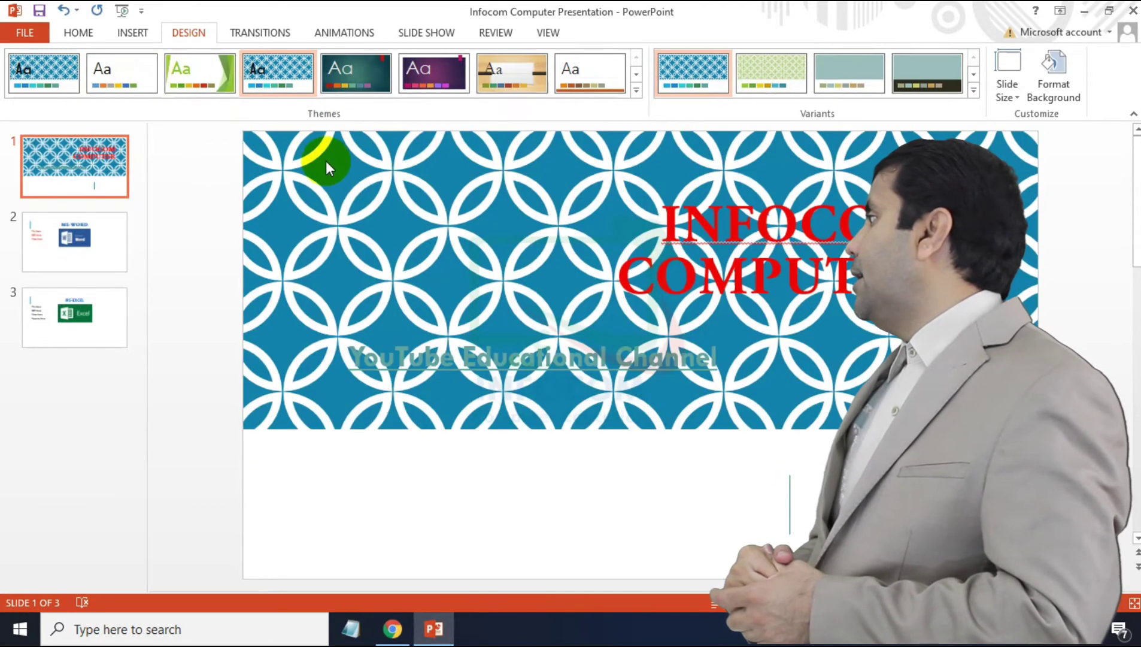
{"action": "left_click", "coordinate": [199, 68]}
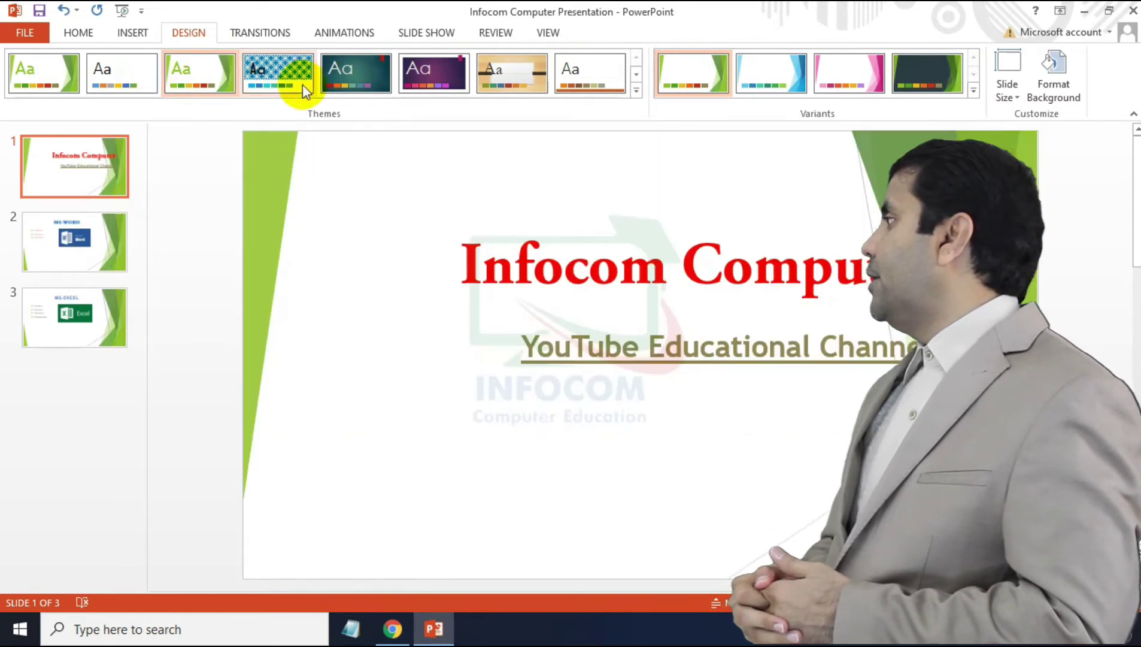
- Apply a theme from the full Themes gallery, ending on the black red-and-teal swirl design
{"action": "left_click", "coordinate": [636, 92]}
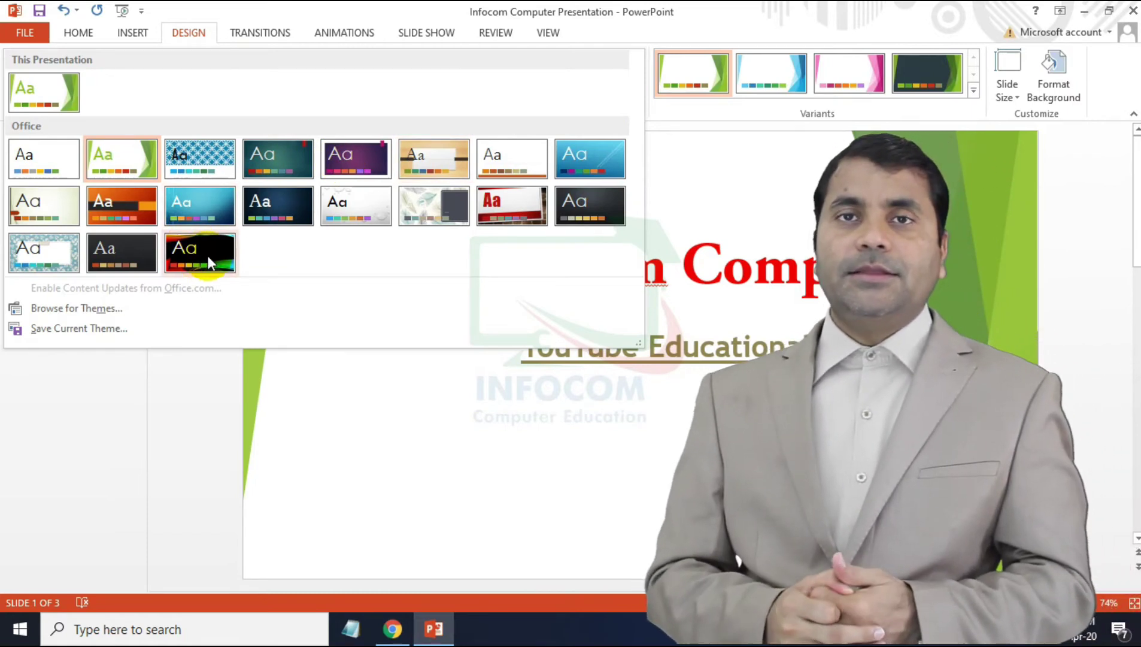
{"action": "left_click", "coordinate": [441, 200]}
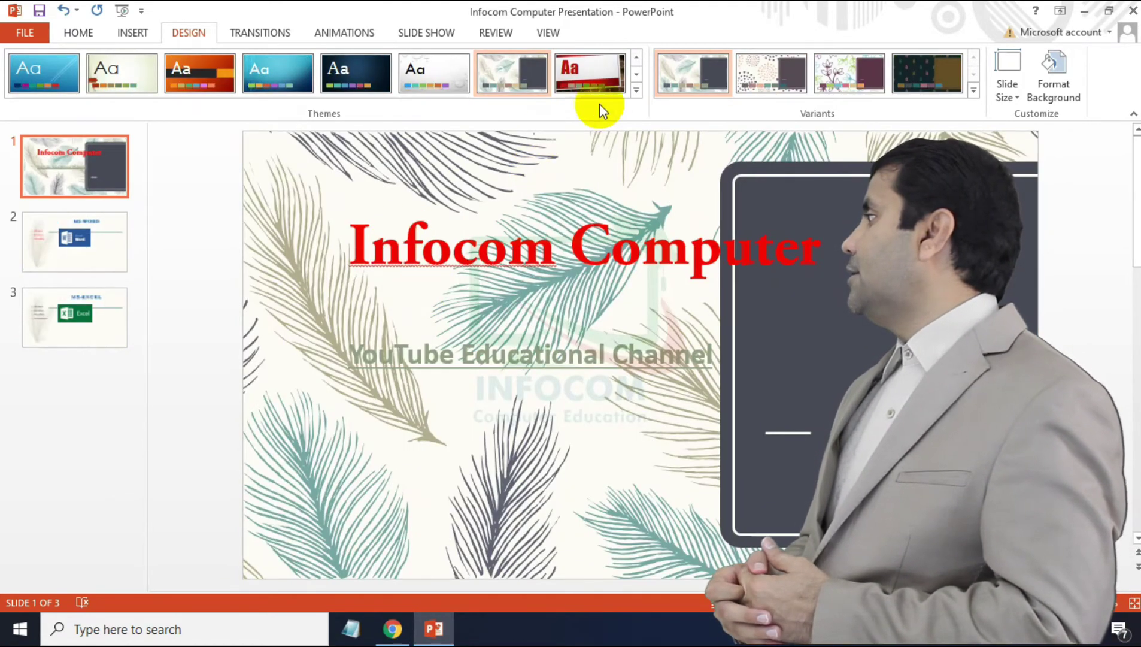
{"action": "left_click", "coordinate": [638, 89]}
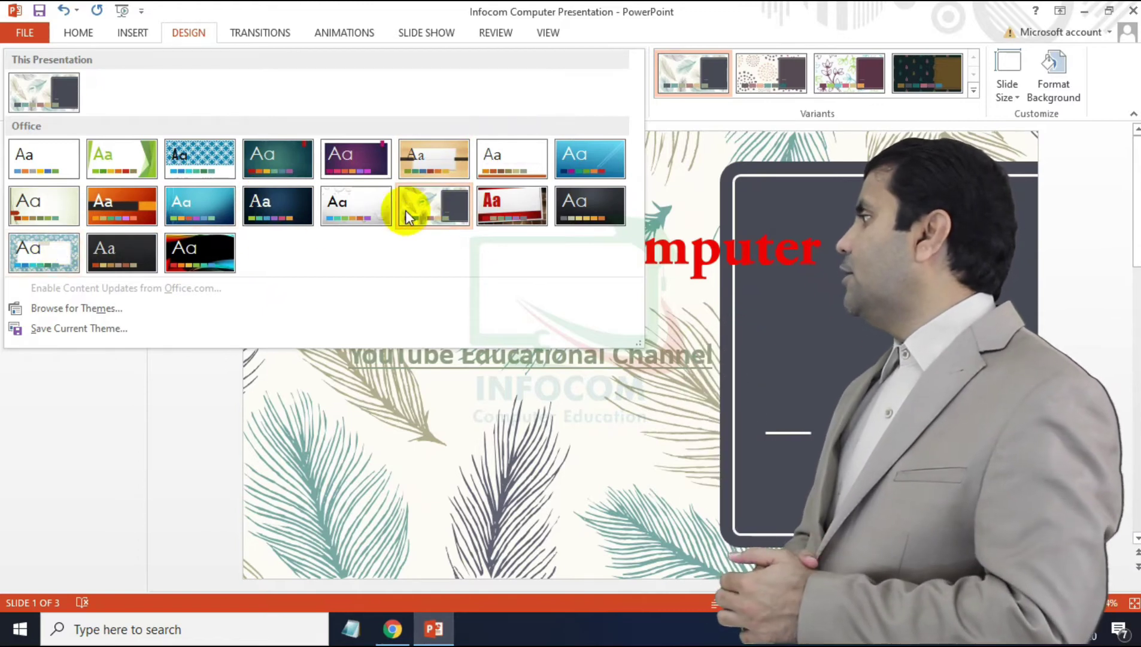
{"action": "left_click", "coordinate": [210, 252]}
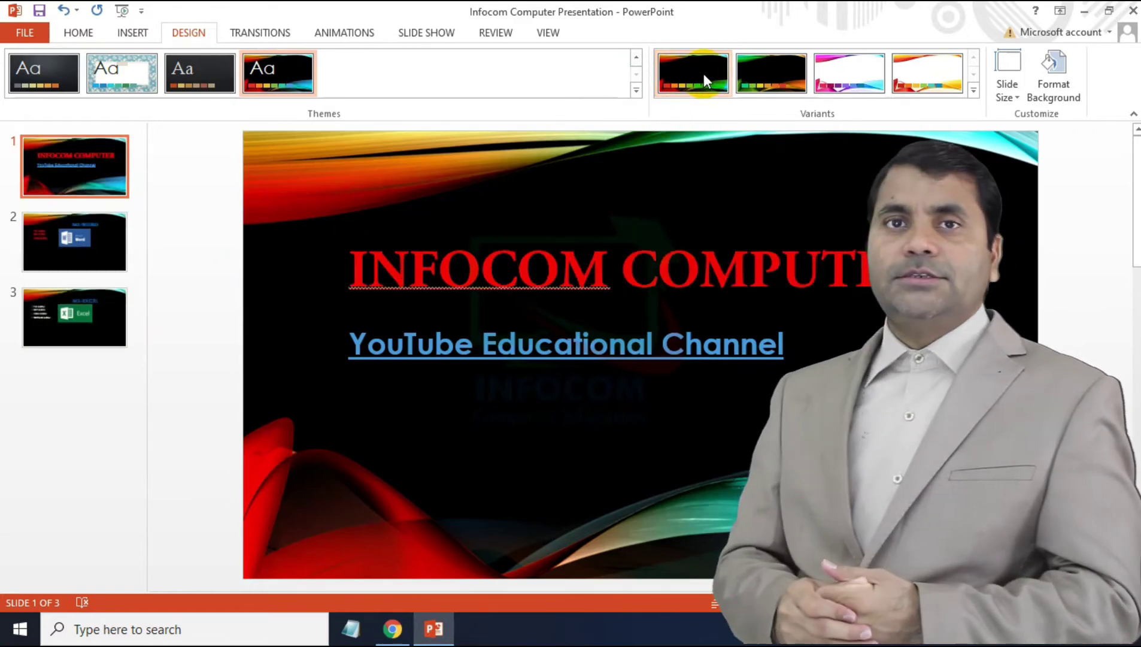
- Compare the Vapor Trail black, orange and pink variants, then keep the white pink-and-purple variant
{"action": "left_click", "coordinate": [840, 73]}
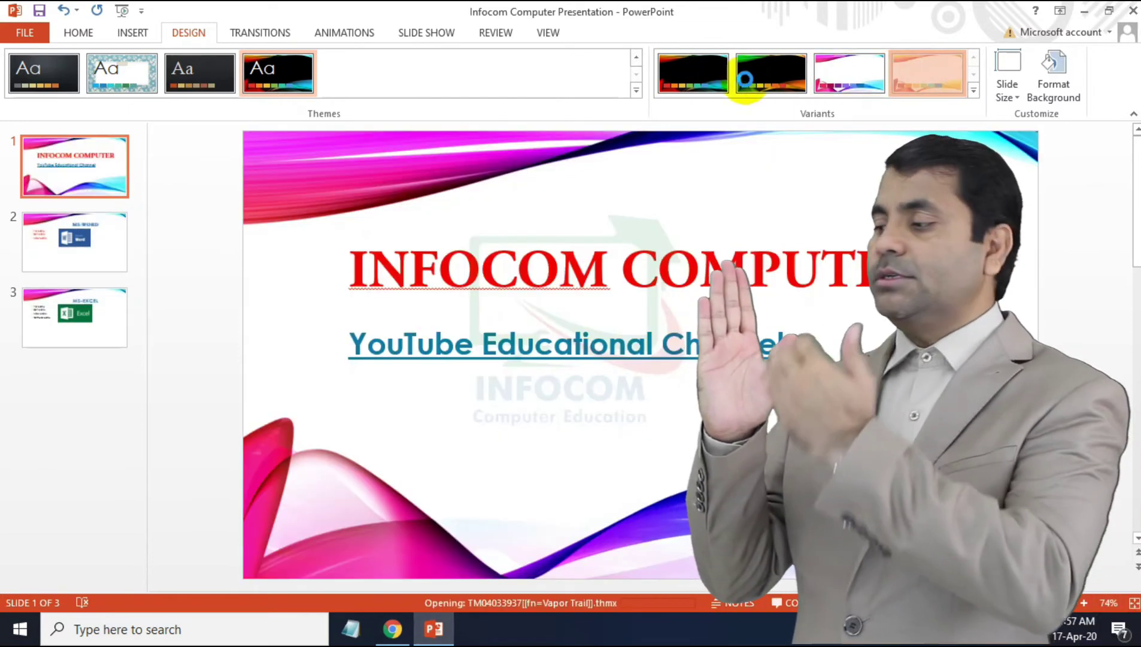
{"action": "left_click", "coordinate": [681, 67]}
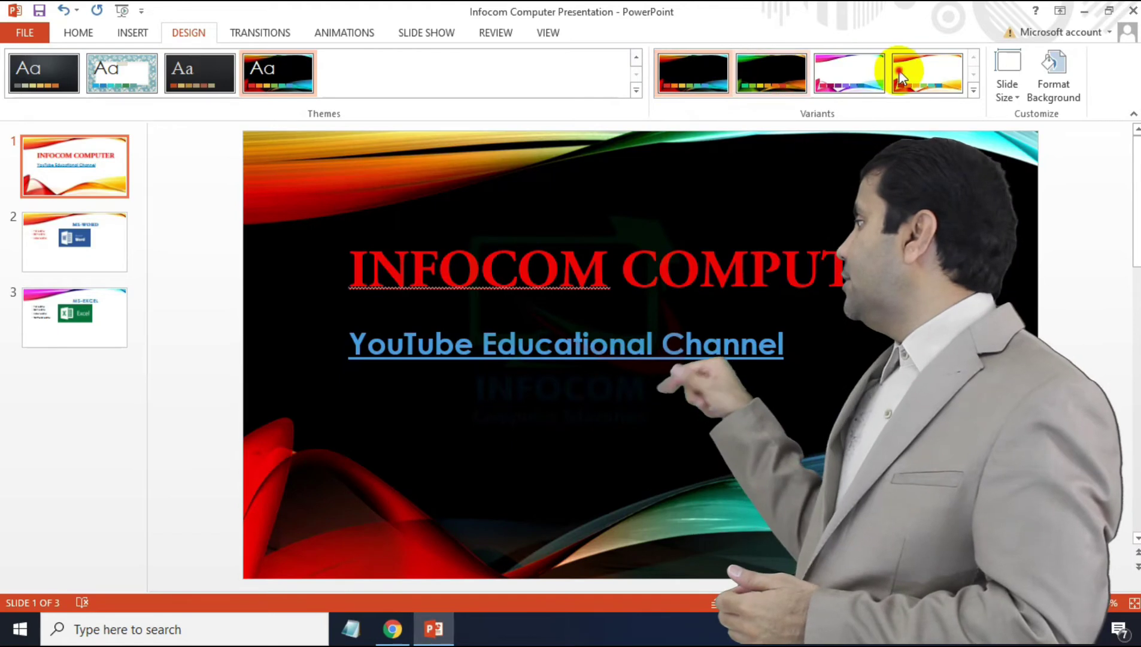
{"action": "left_click", "coordinate": [899, 70]}
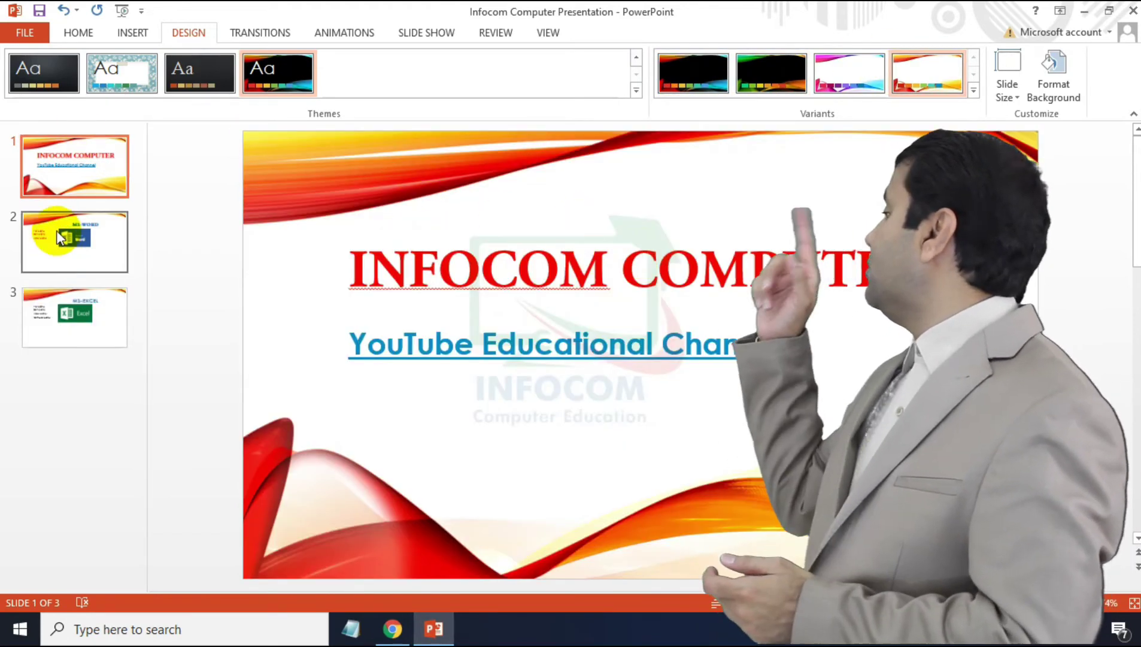
{"action": "left_click", "coordinate": [69, 238]}
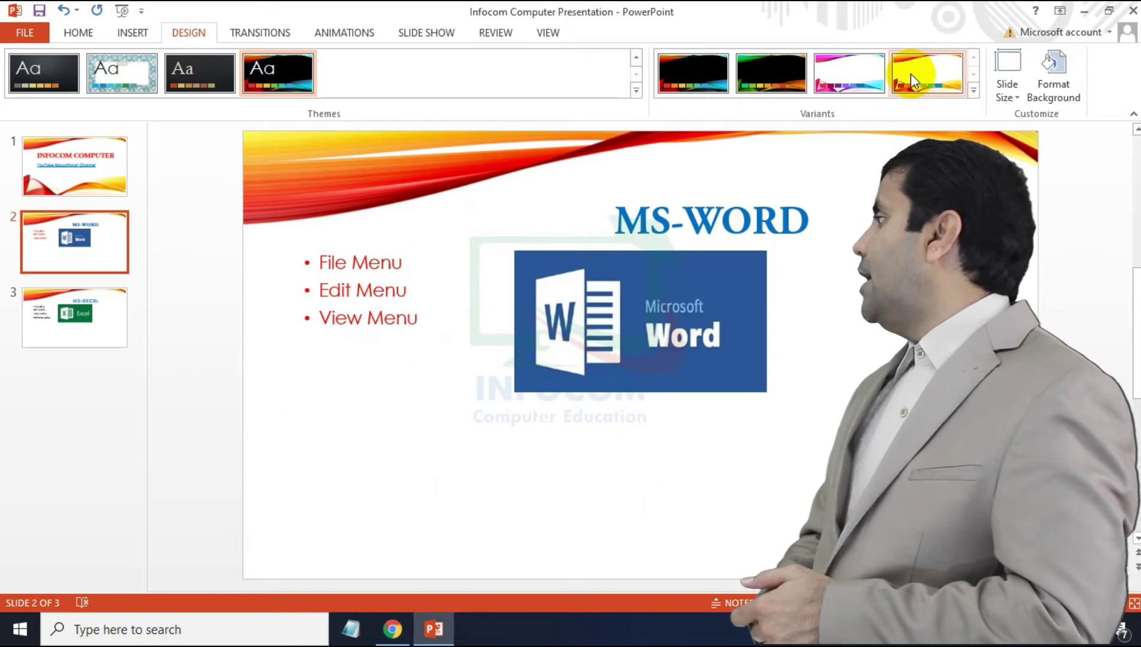
{"action": "left_click", "coordinate": [860, 70]}
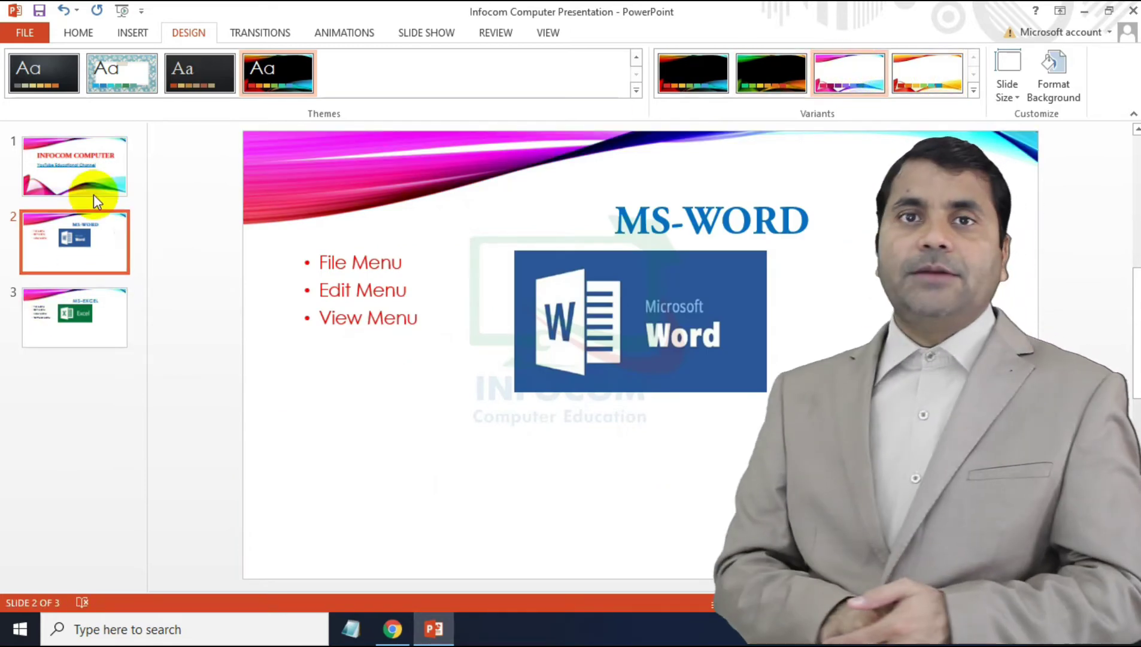
{"action": "left_click", "coordinate": [78, 168]}
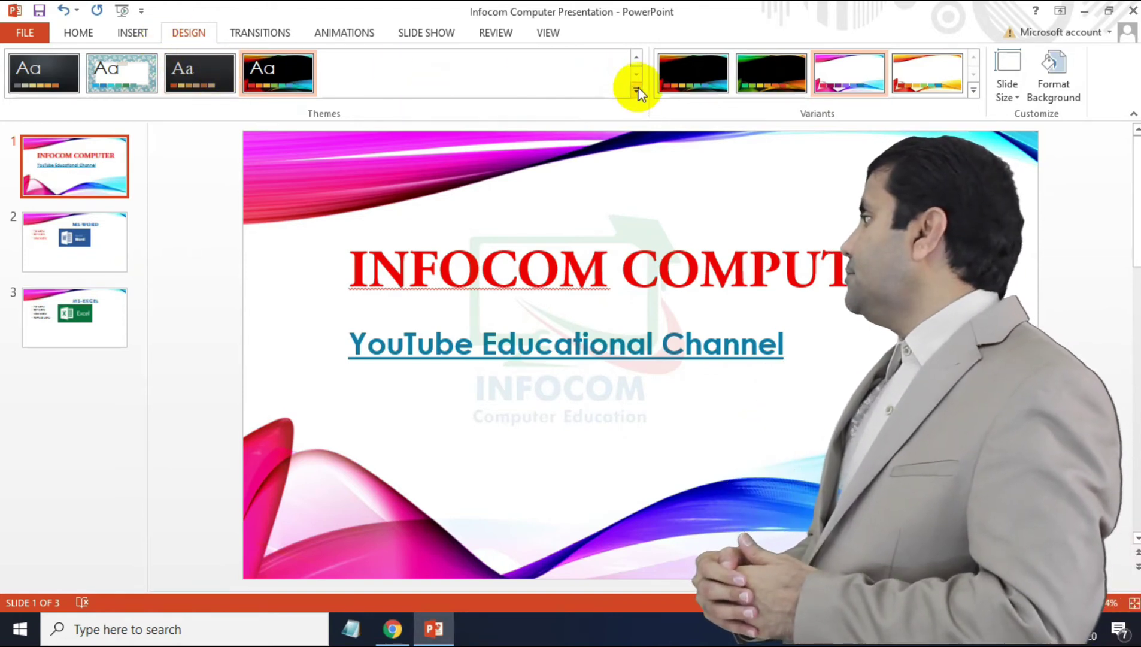
{"action": "left_click", "coordinate": [638, 90]}
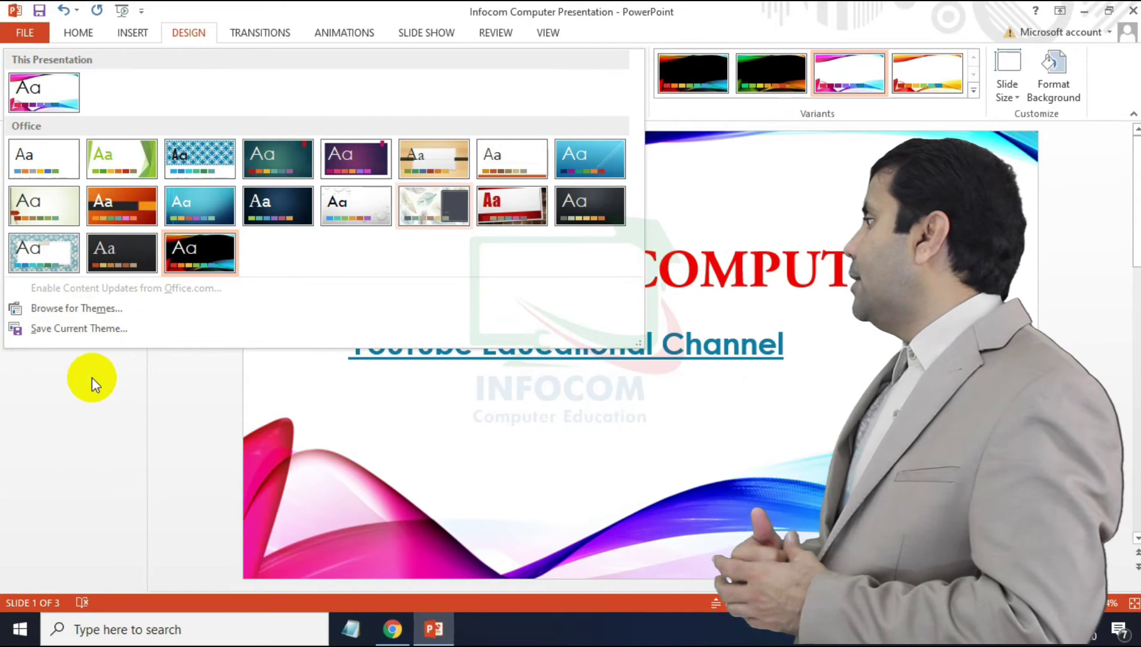
- Set the slide background to a beige woven texture fill in the Format Background pane
{"action": "left_click", "coordinate": [694, 11]}
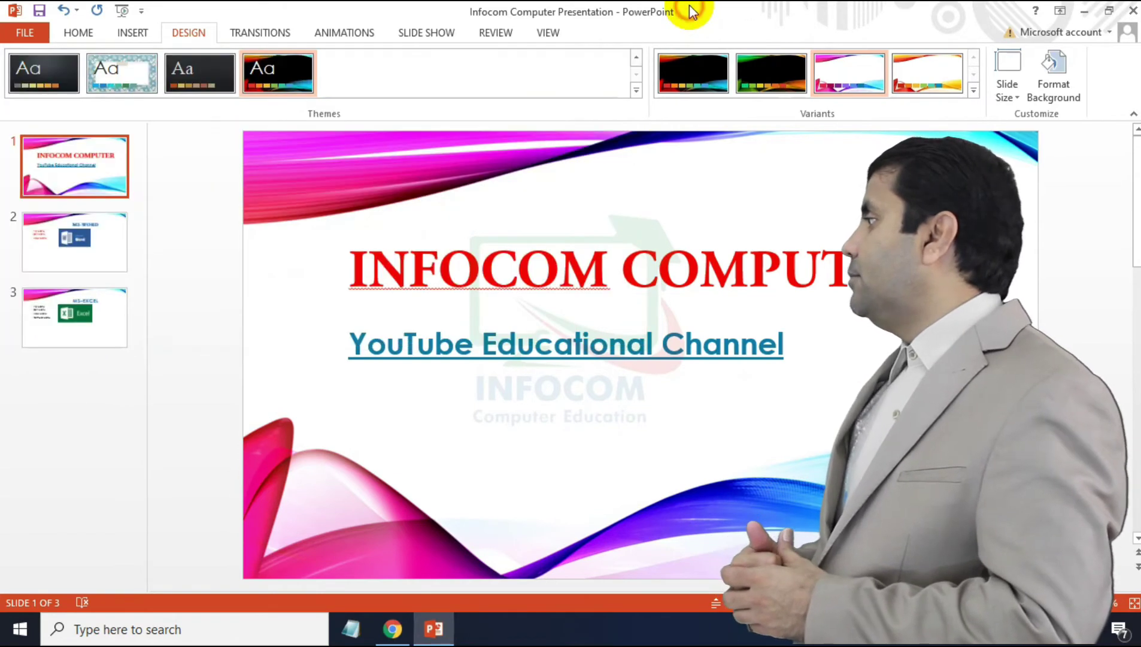
{"action": "left_click", "coordinate": [1012, 96]}
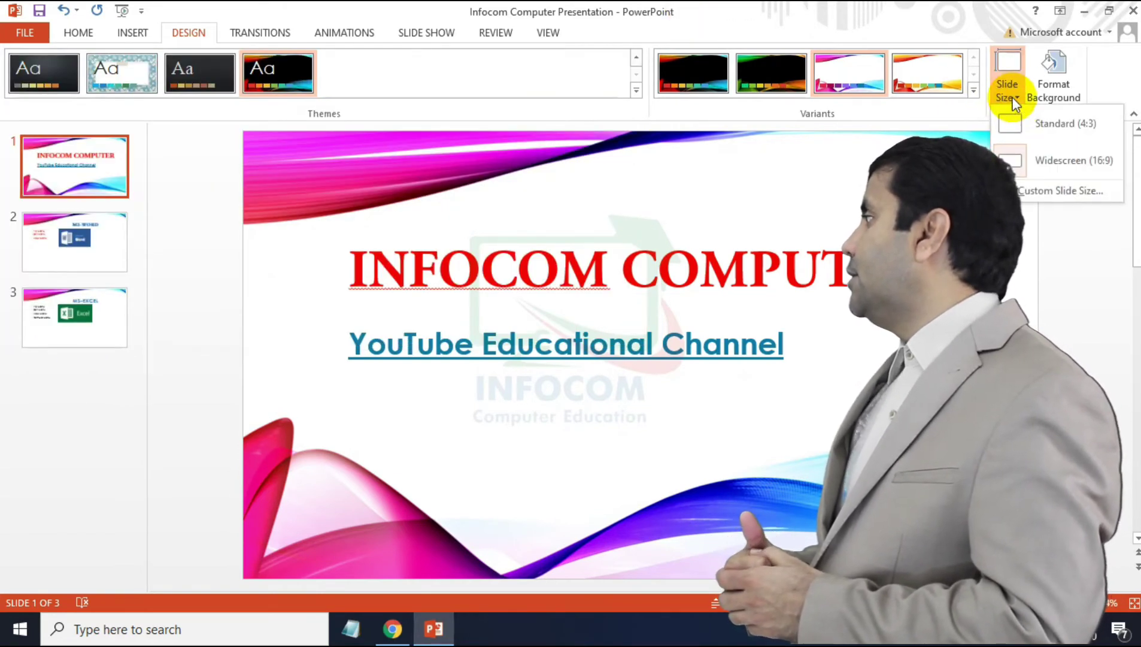
{"action": "left_click", "coordinate": [995, 9]}
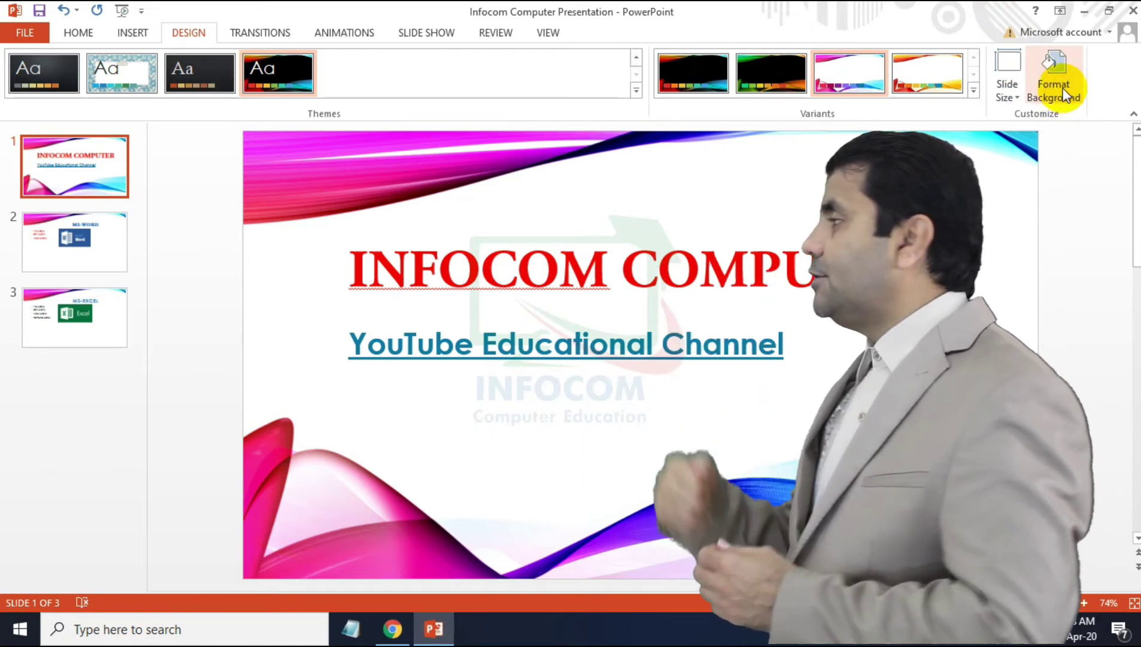
{"action": "left_click", "coordinate": [1054, 90]}
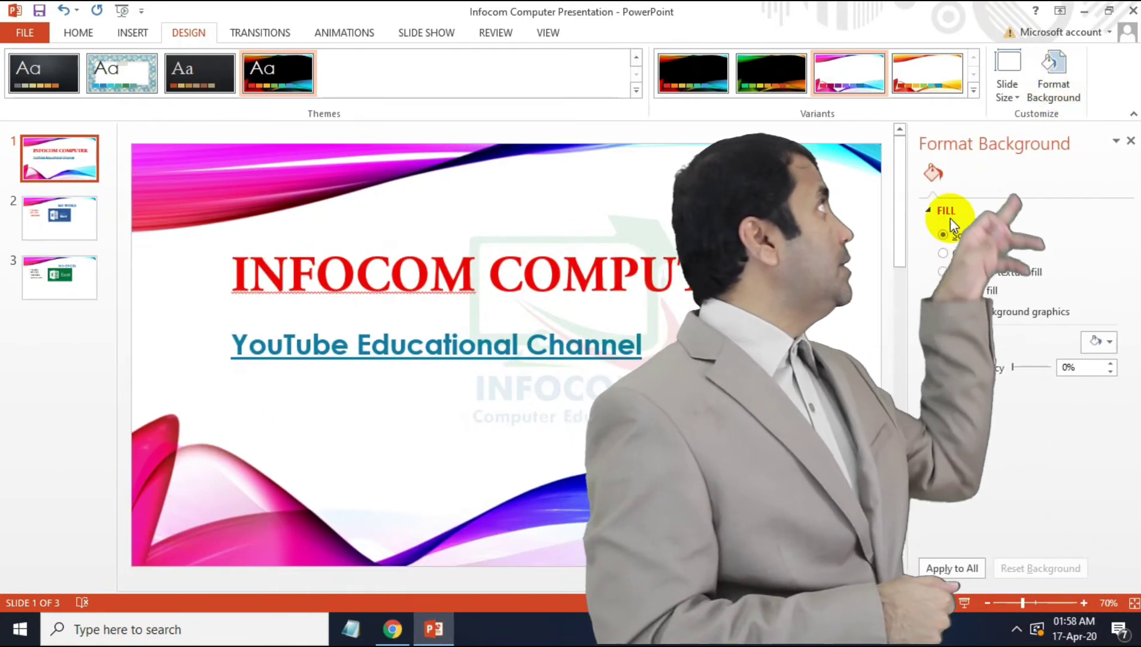
{"action": "left_click", "coordinate": [952, 254]}
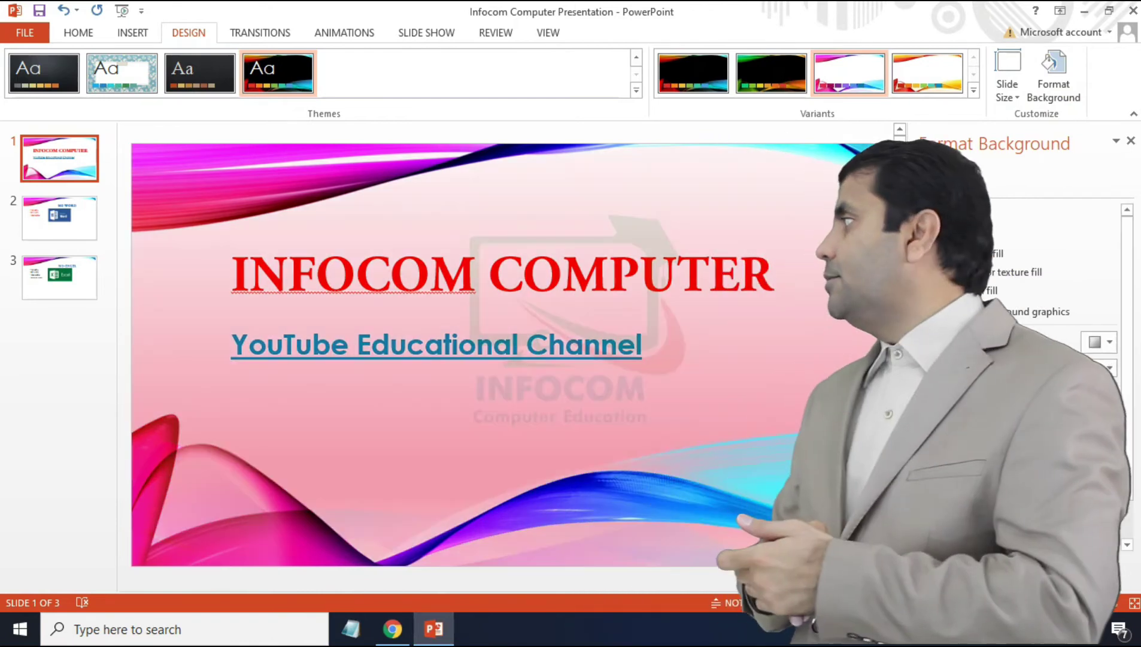
{"action": "left_click", "coordinate": [952, 272]}
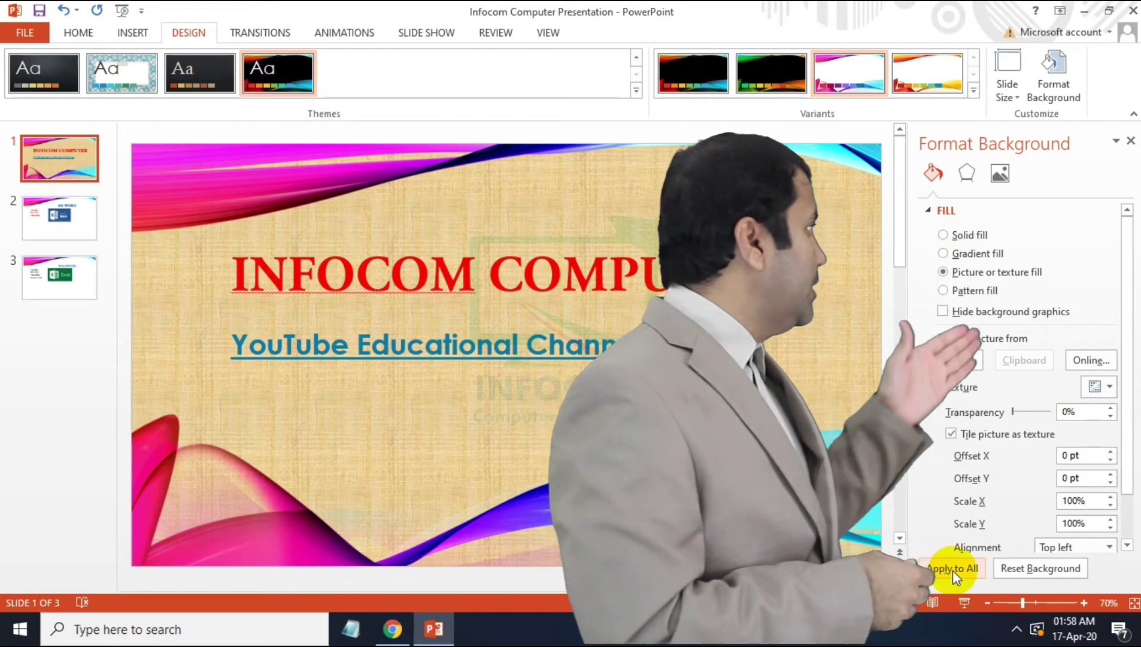
{"action": "left_click", "coordinate": [1036, 570]}
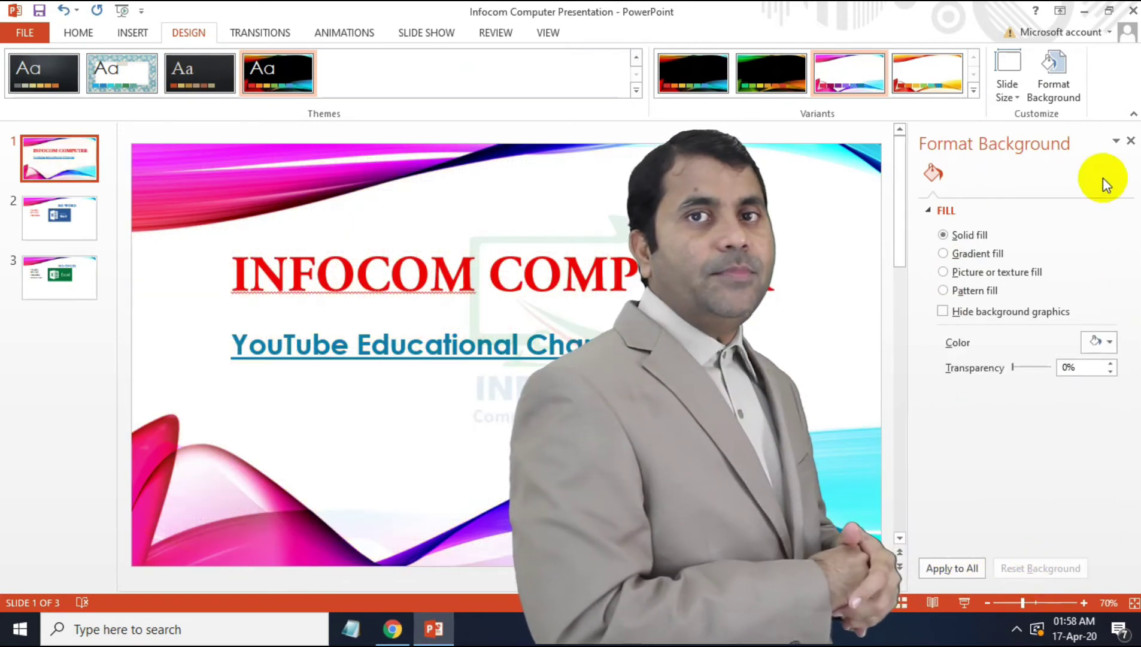
{"action": "left_click", "coordinate": [977, 253]}
{"action": "left_click", "coordinate": [974, 273]}
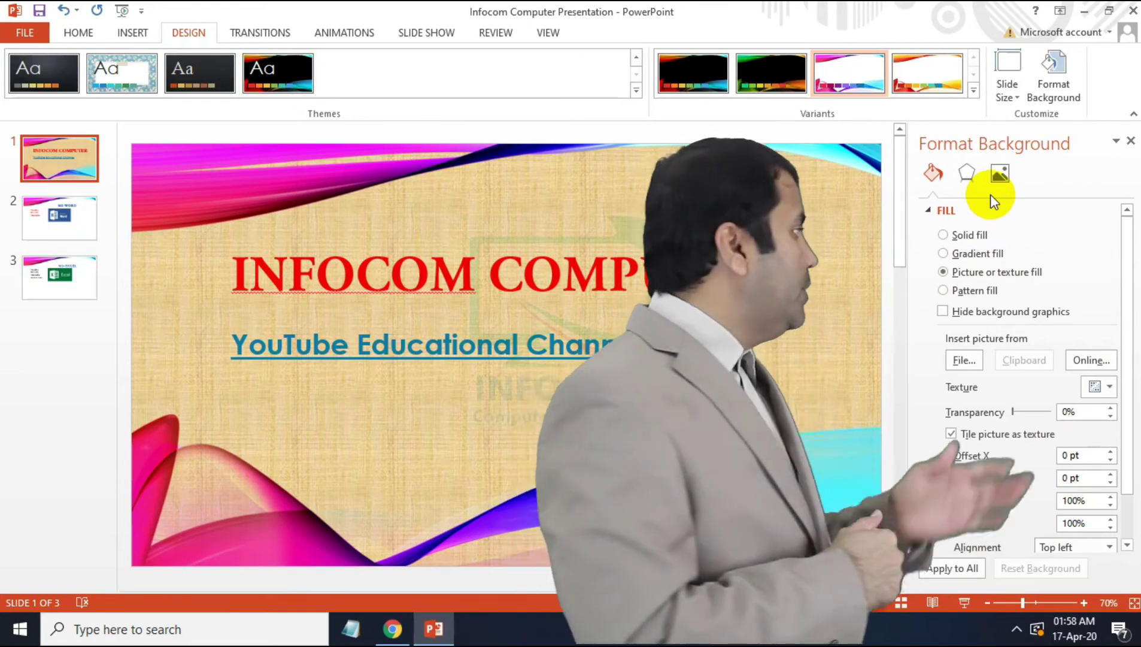
{"action": "left_click", "coordinate": [1131, 141]}
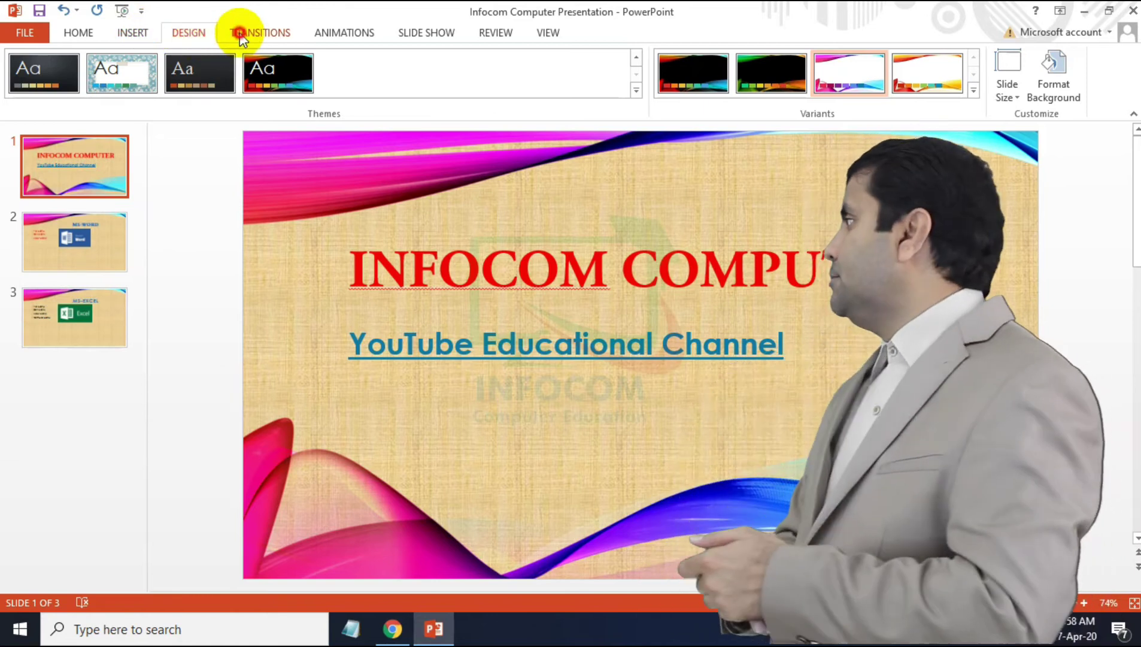
- Preview the Cut, Fade, Push, Wipe and Split transitions on the title slide
{"action": "left_click", "coordinate": [240, 32]}
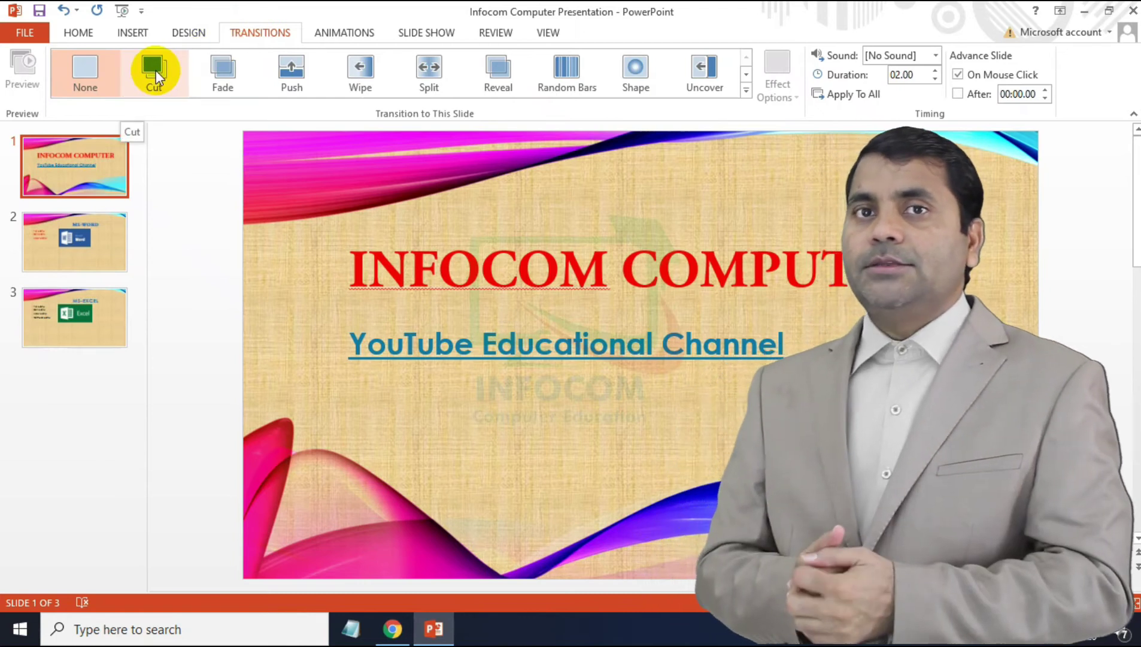
{"action": "left_click", "coordinate": [155, 70]}
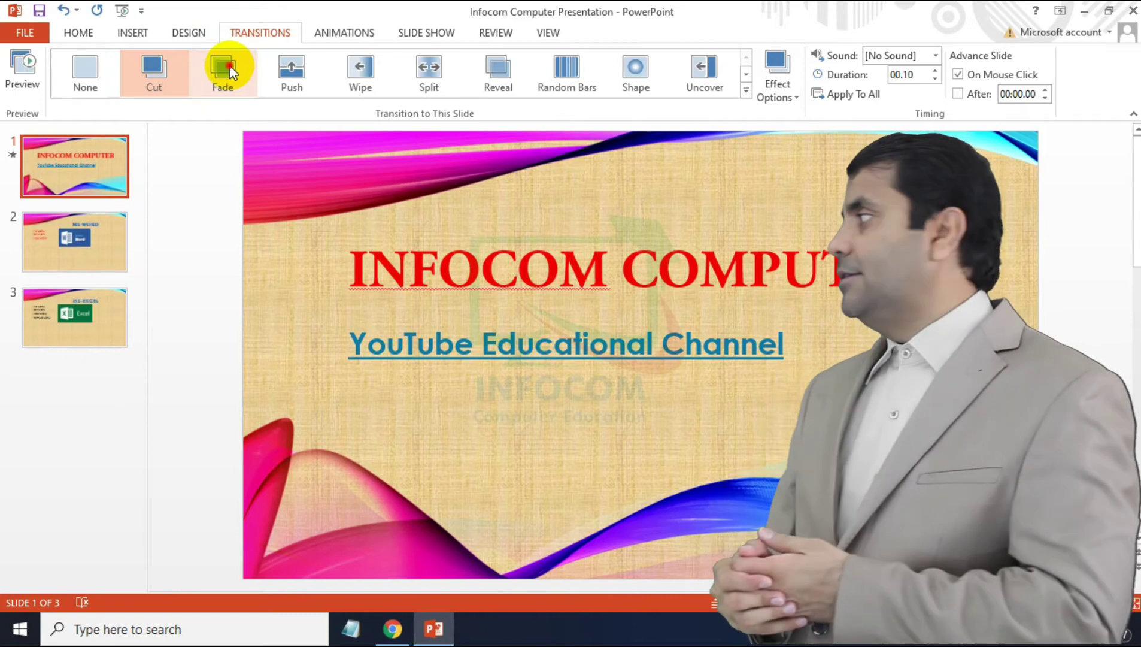
{"action": "left_click", "coordinate": [229, 65]}
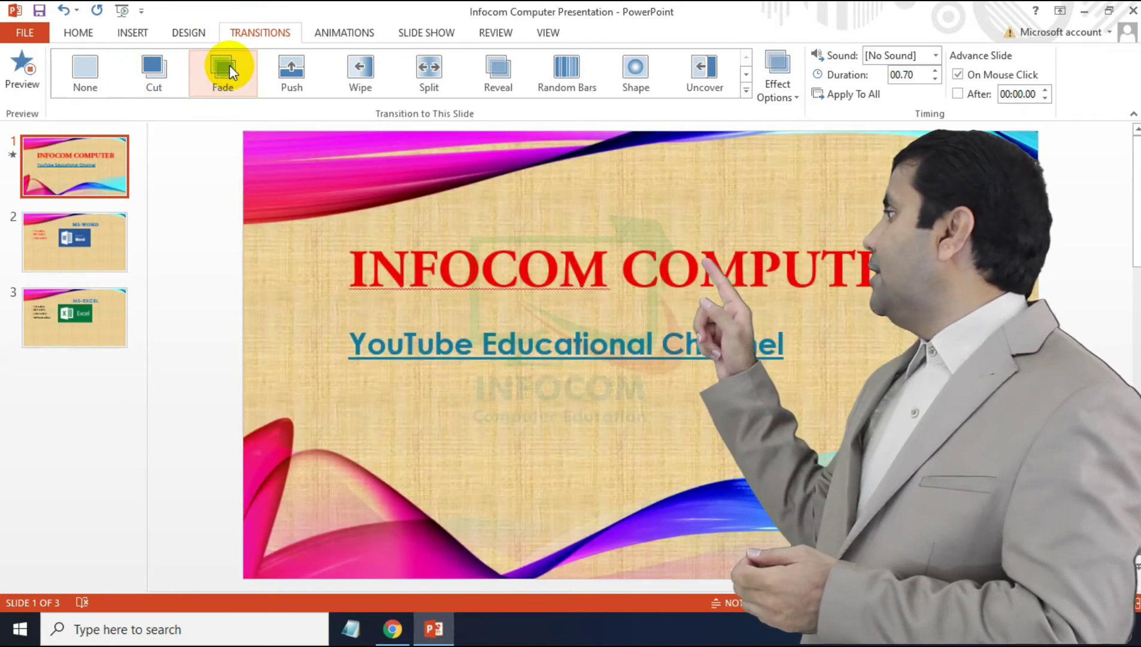
{"action": "left_click", "coordinate": [288, 69]}
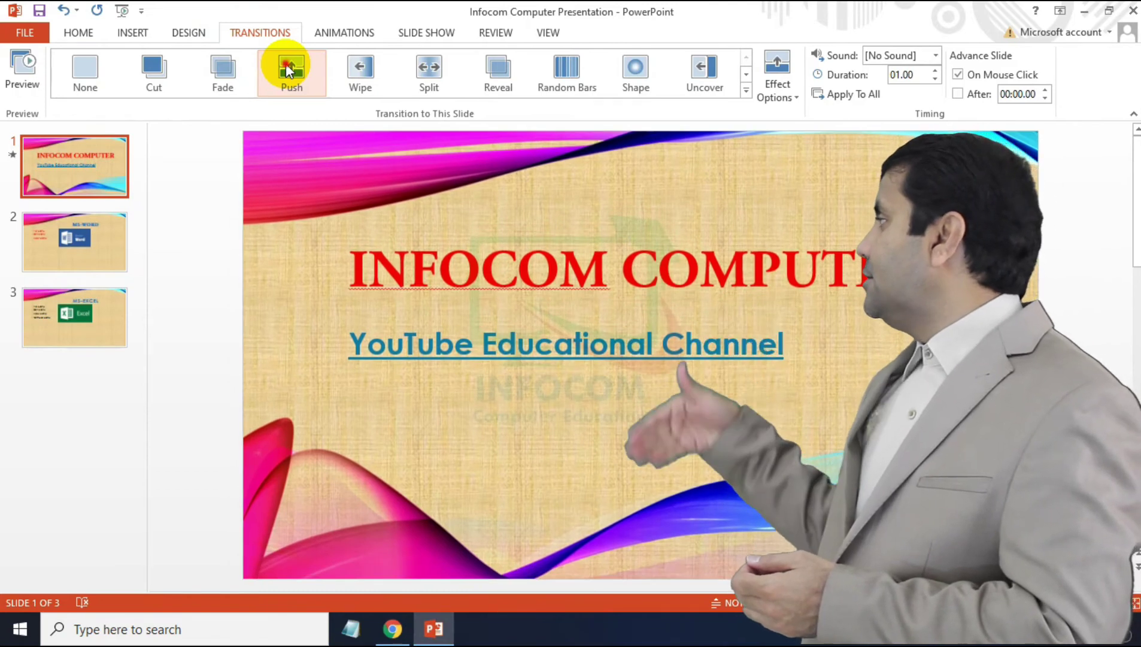
{"action": "left_click", "coordinate": [288, 69]}
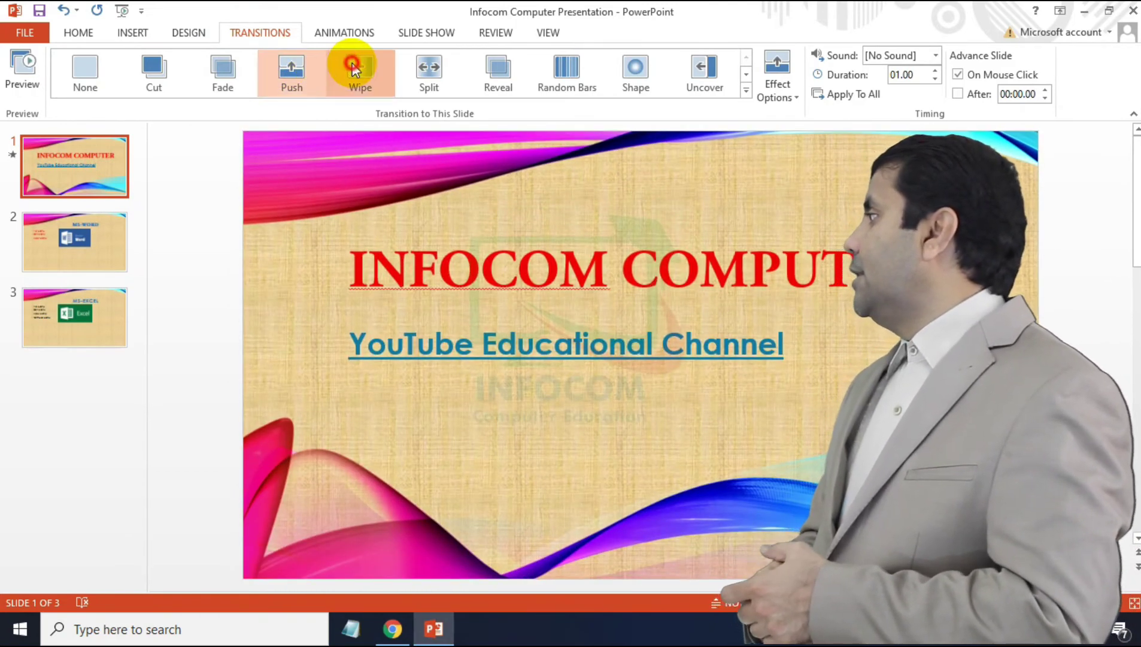
{"action": "left_click", "coordinate": [353, 68]}
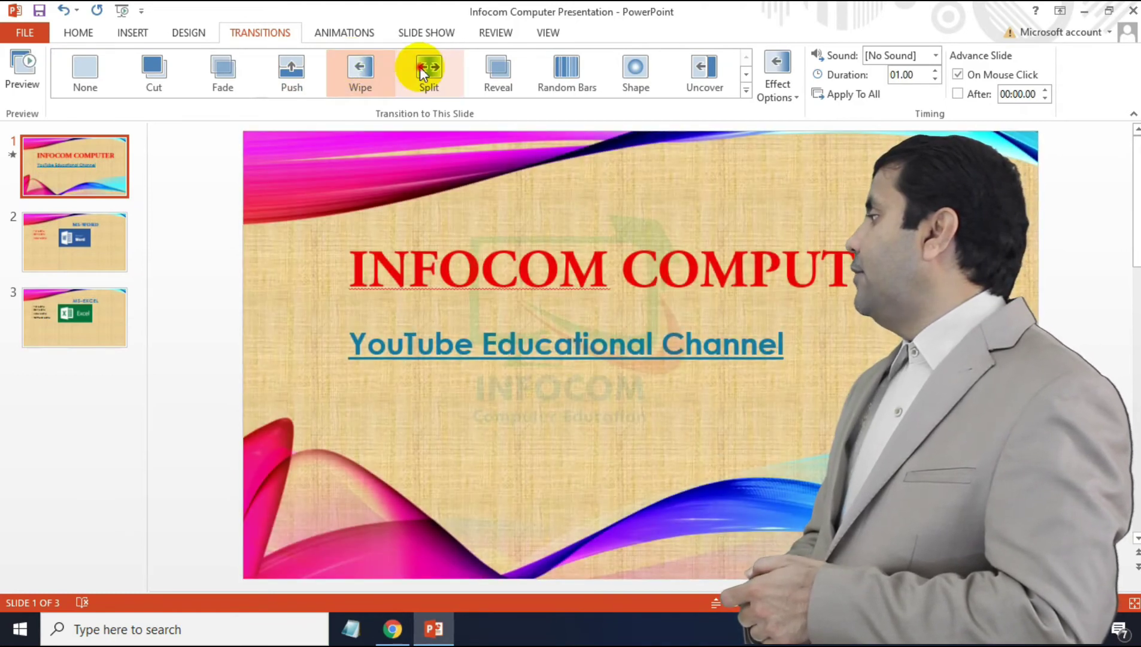
{"action": "left_click", "coordinate": [420, 67]}
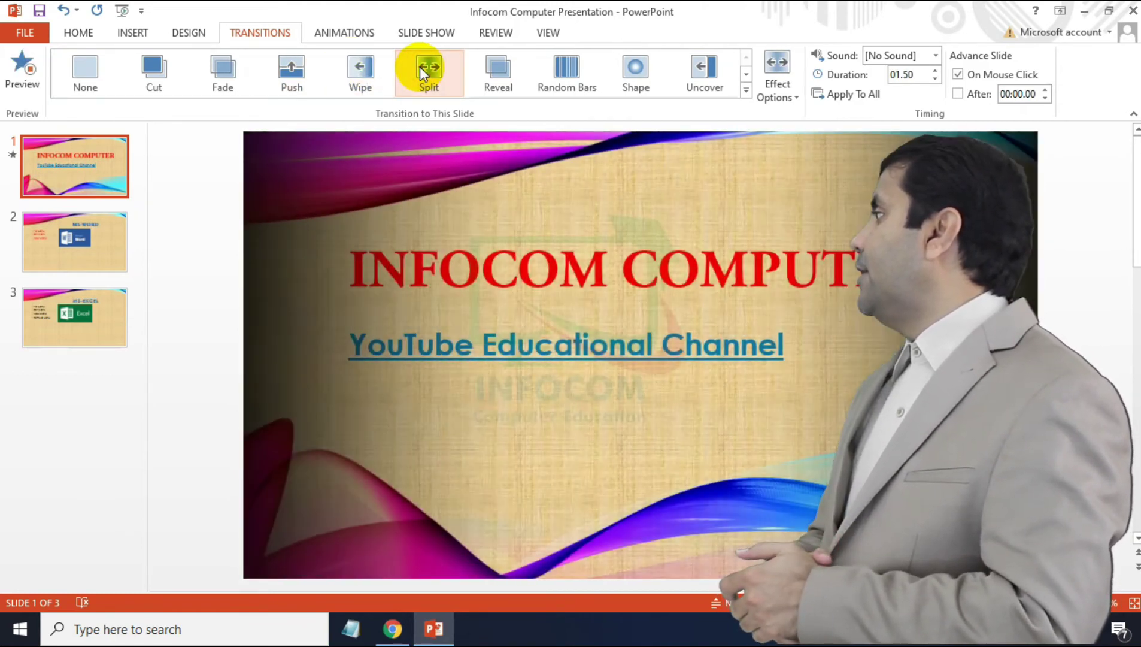
- Preview Reveal, Random Bars and Shape, then apply the Uncover transition to the title slide
{"action": "left_click", "coordinate": [507, 70]}
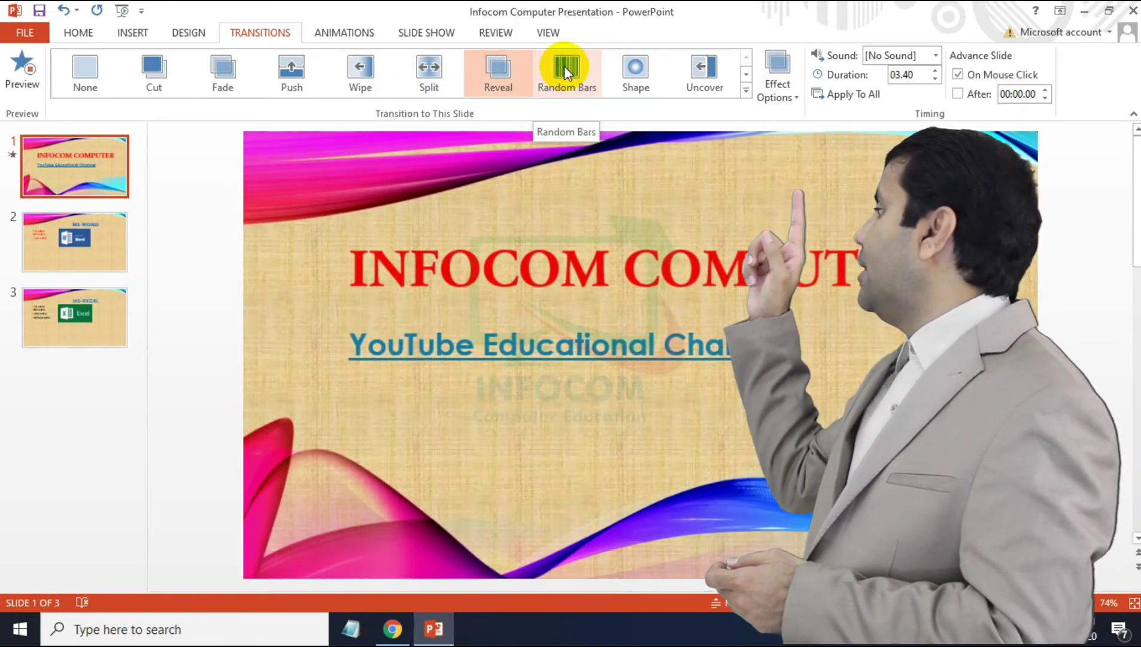
{"action": "left_click", "coordinate": [566, 69]}
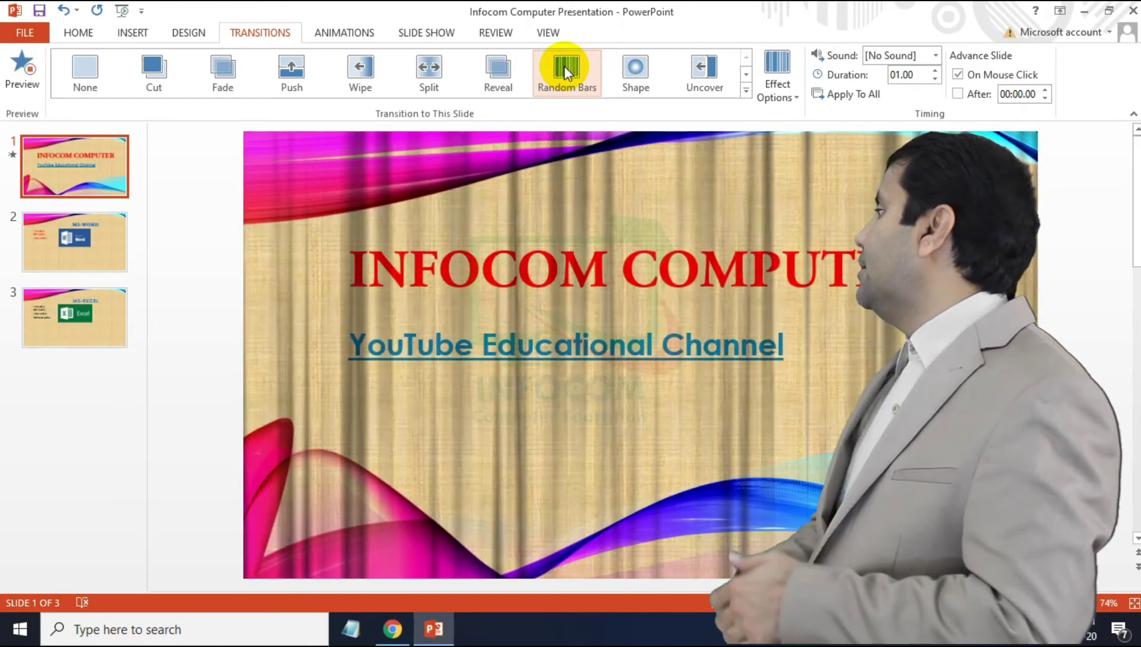
{"action": "left_click", "coordinate": [646, 68]}
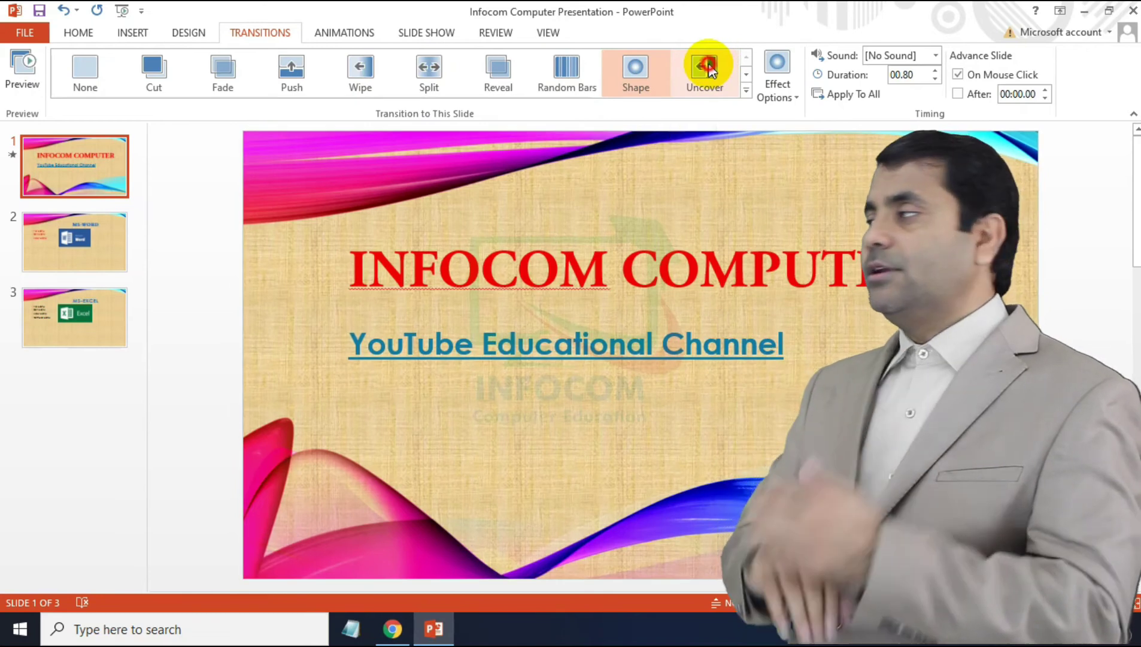
{"action": "left_click", "coordinate": [711, 70]}
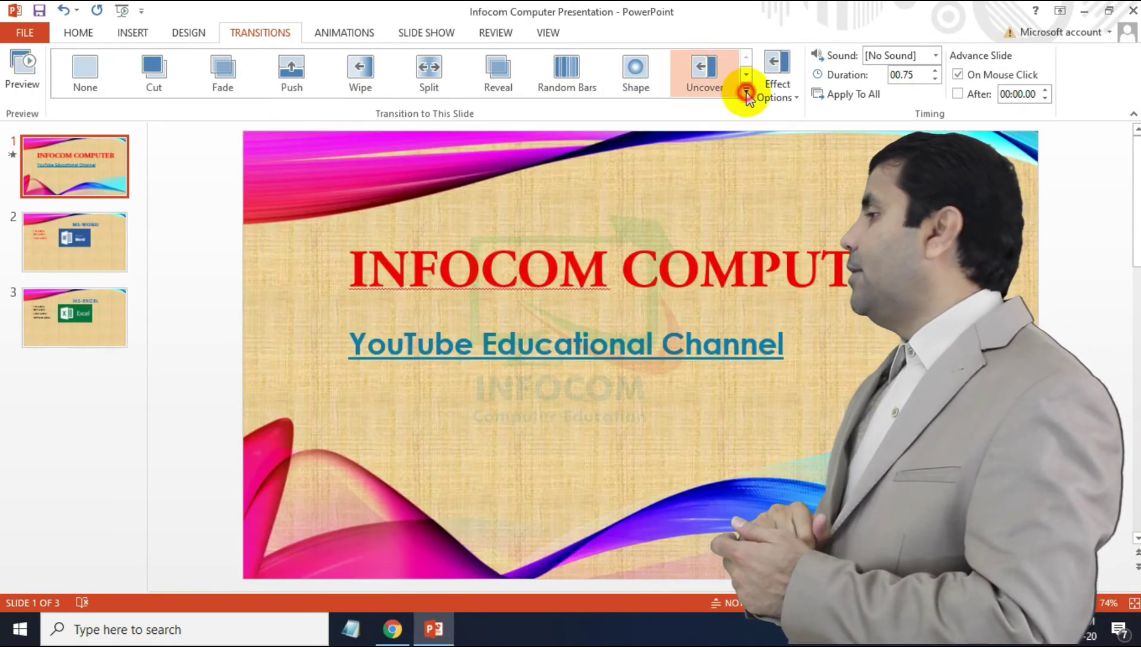
- Try the Dissolve and Conveyor transitions on the title slide, leaving Origami applied
{"action": "left_click", "coordinate": [746, 91]}
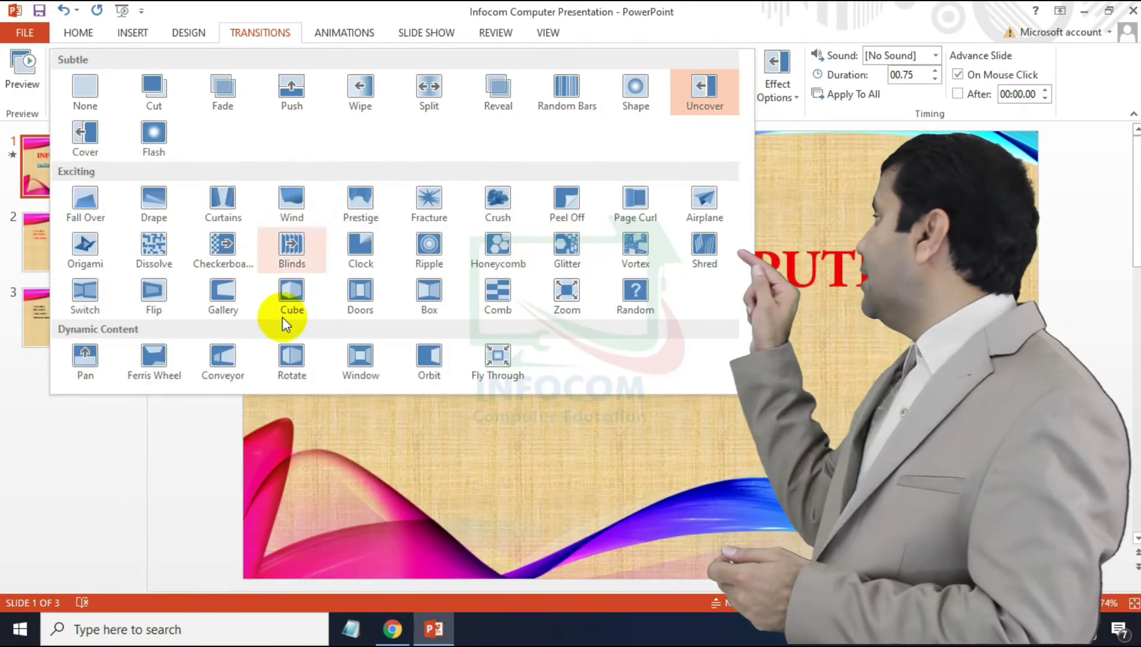
{"action": "left_click", "coordinate": [151, 250]}
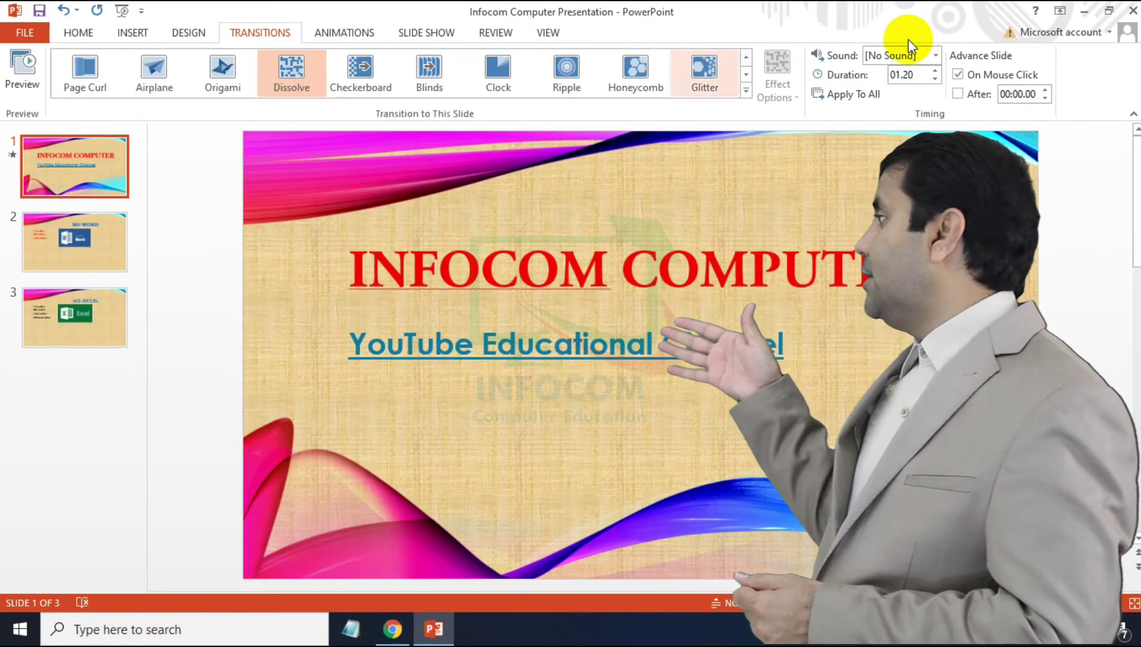
{"action": "left_click", "coordinate": [747, 92]}
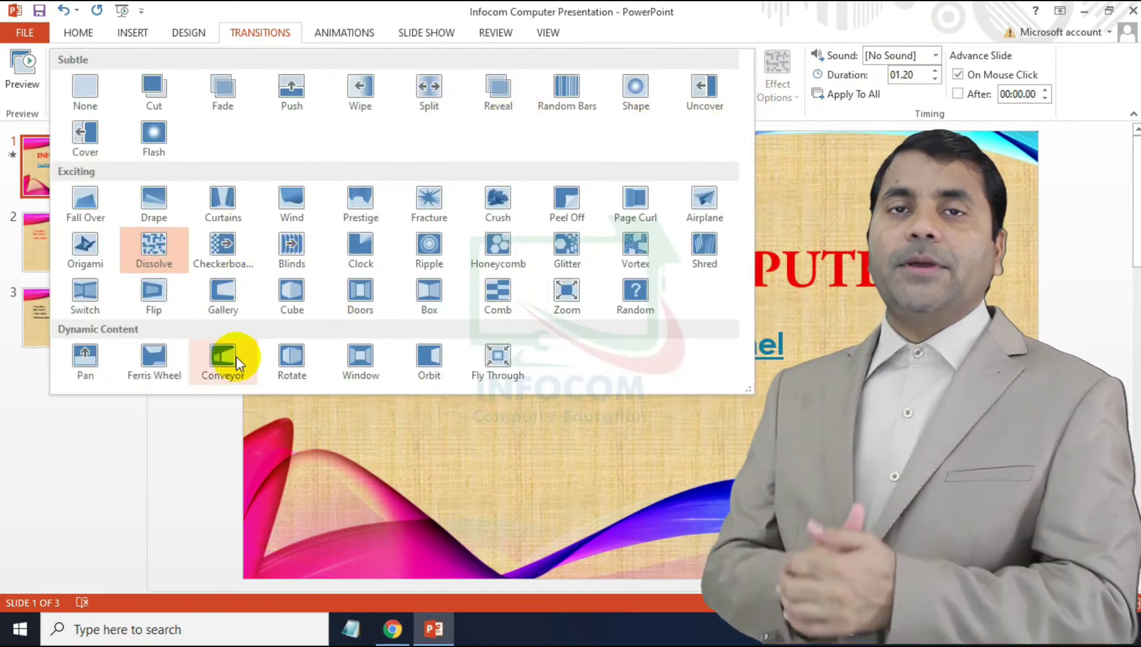
{"action": "left_click", "coordinate": [227, 356]}
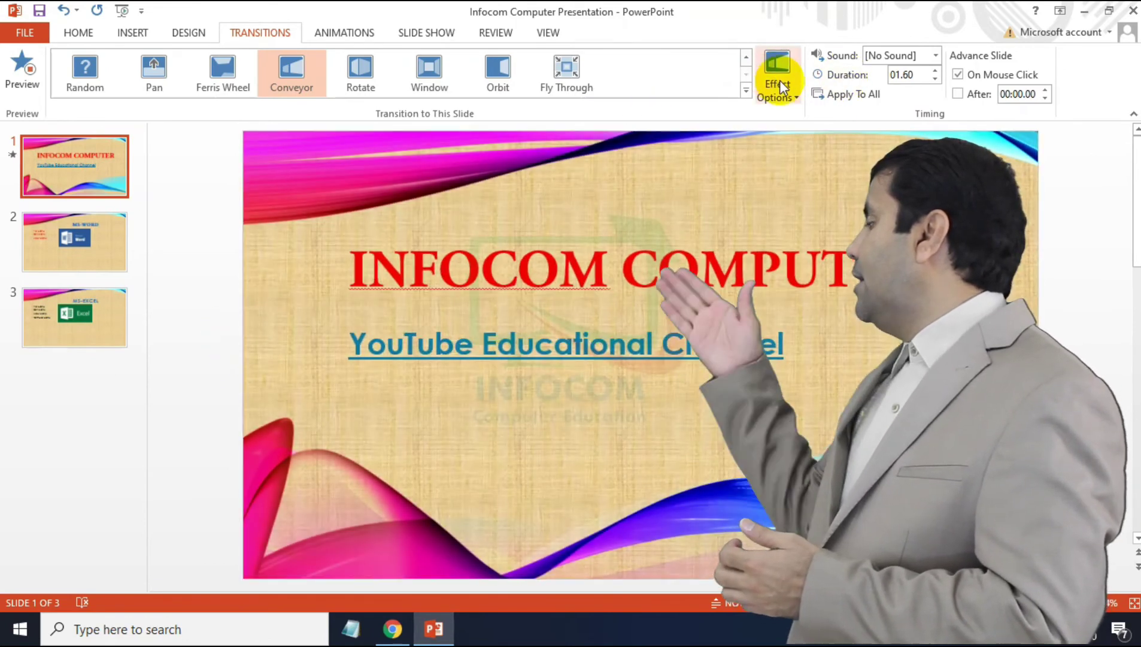
{"action": "left_click", "coordinate": [746, 90]}
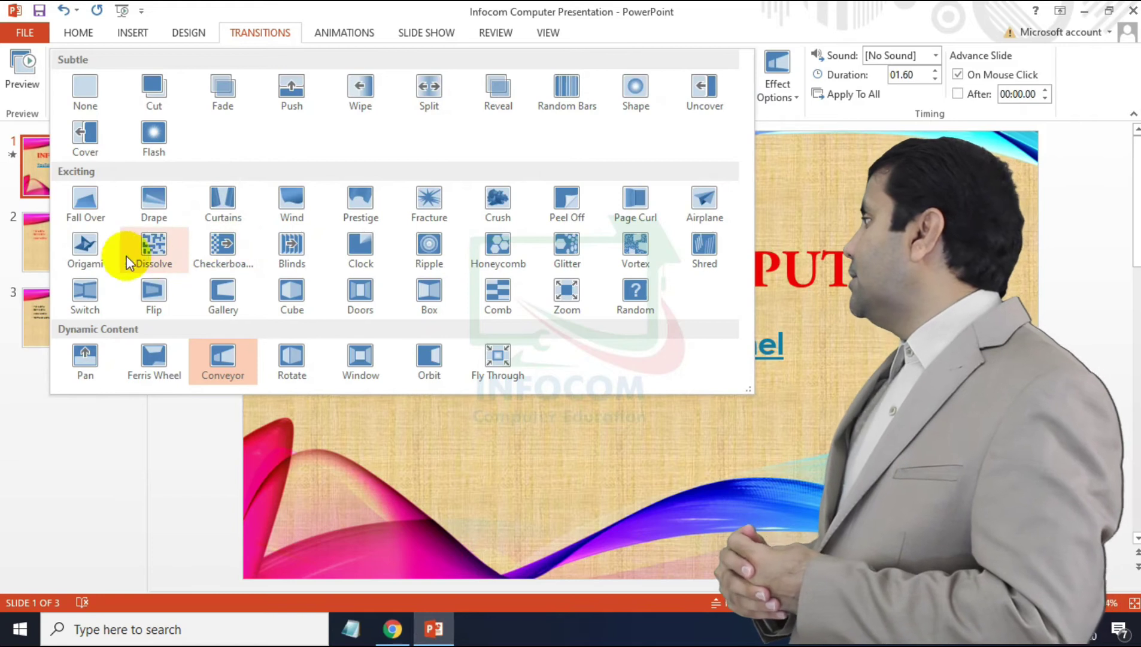
{"action": "left_click", "coordinate": [93, 246]}
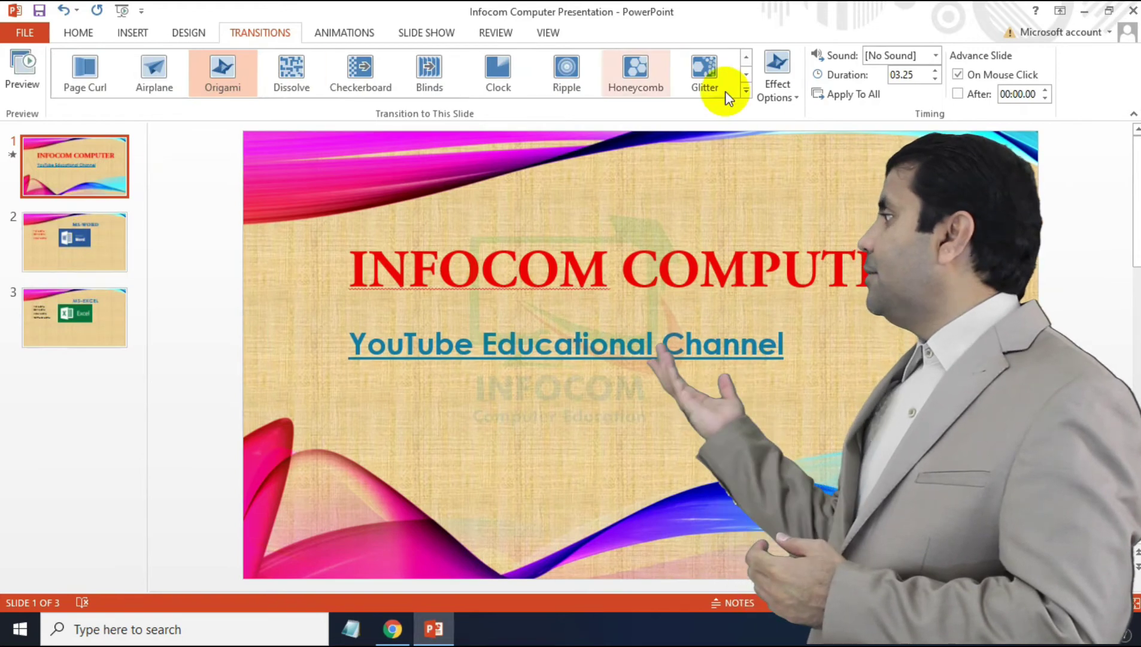
{"action": "left_click", "coordinate": [746, 90]}
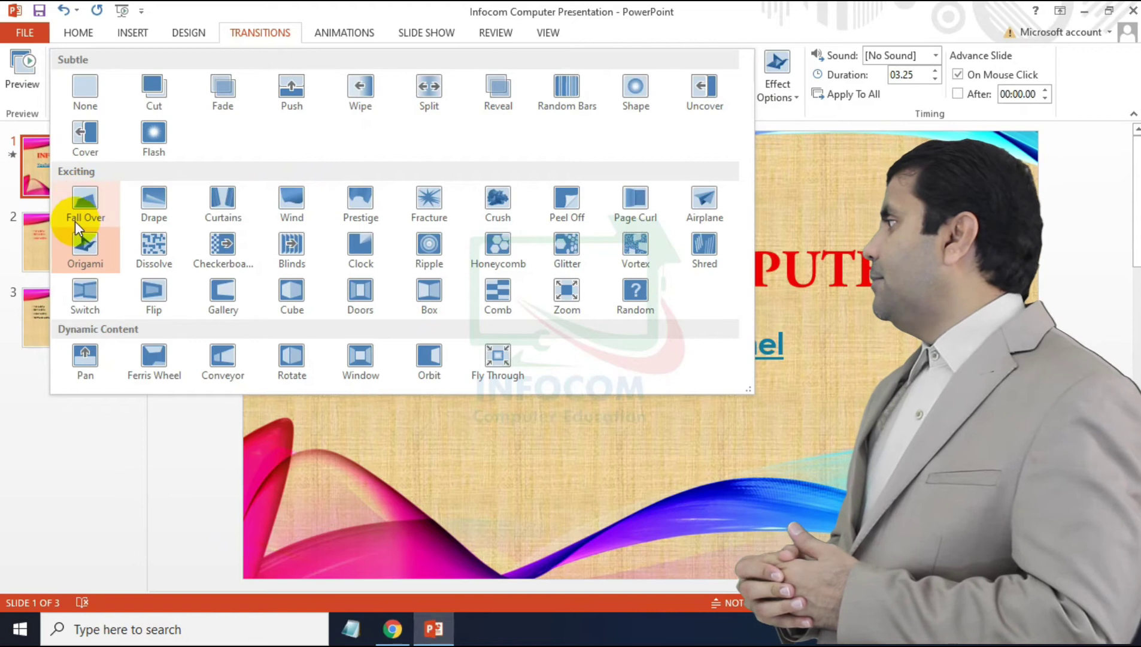
- Switch from Fall Over to the Cover transition and set its direction to From Top
{"action": "left_click", "coordinate": [82, 192]}
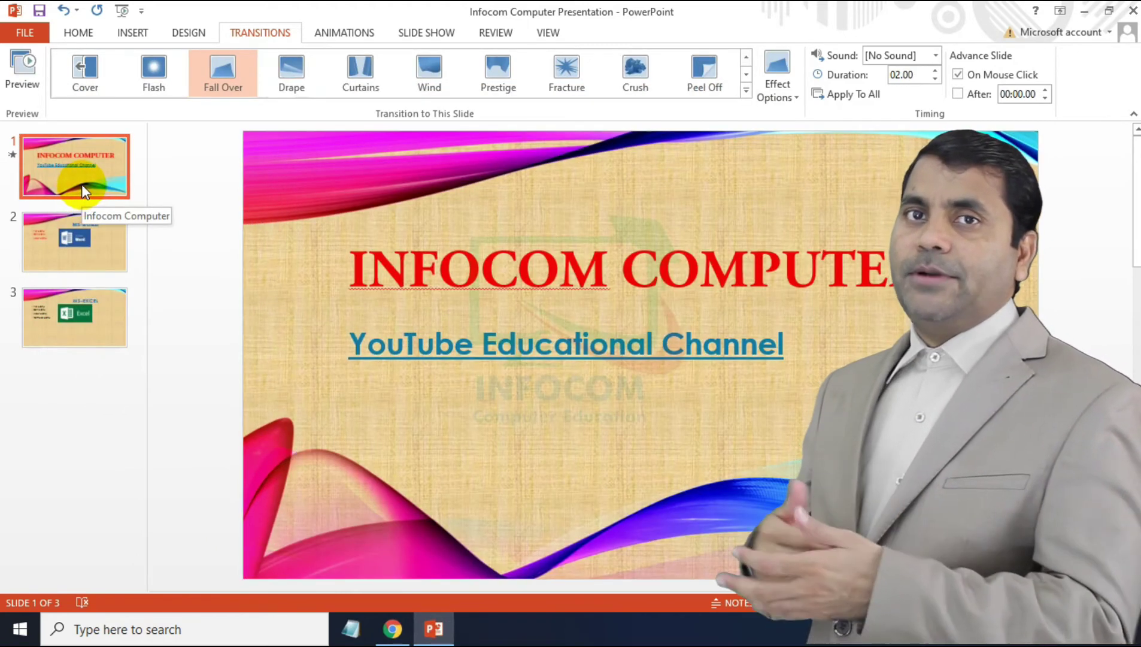
{"action": "left_click", "coordinate": [95, 68]}
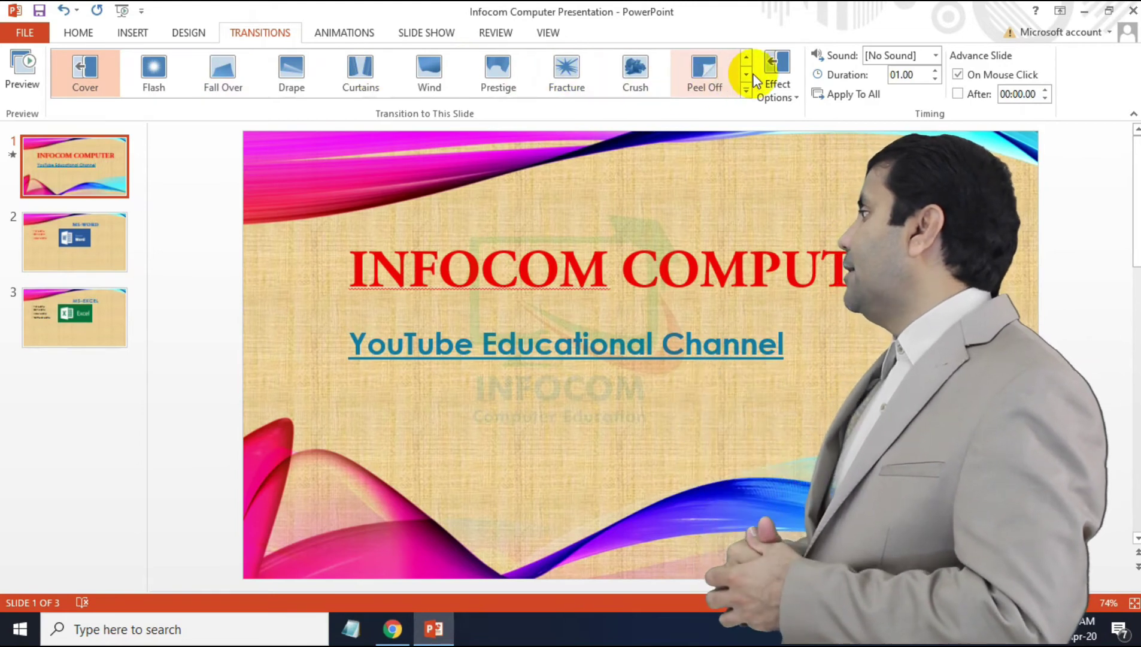
{"action": "left_click", "coordinate": [787, 98]}
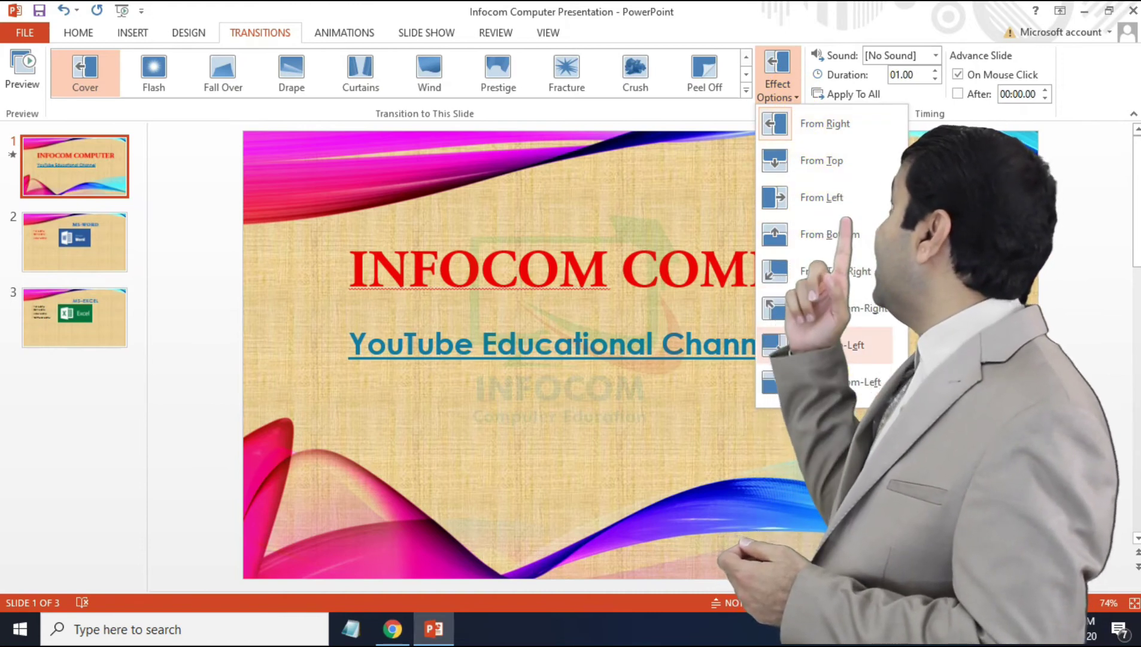
{"action": "left_click", "coordinate": [824, 234]}
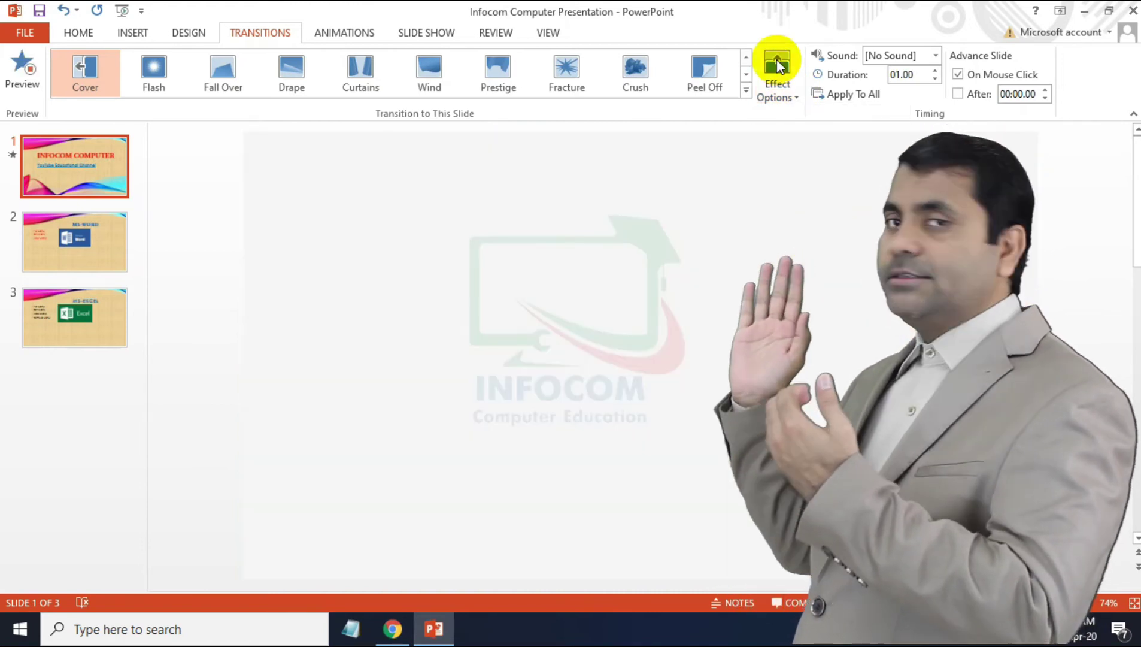
{"action": "left_click", "coordinate": [786, 83]}
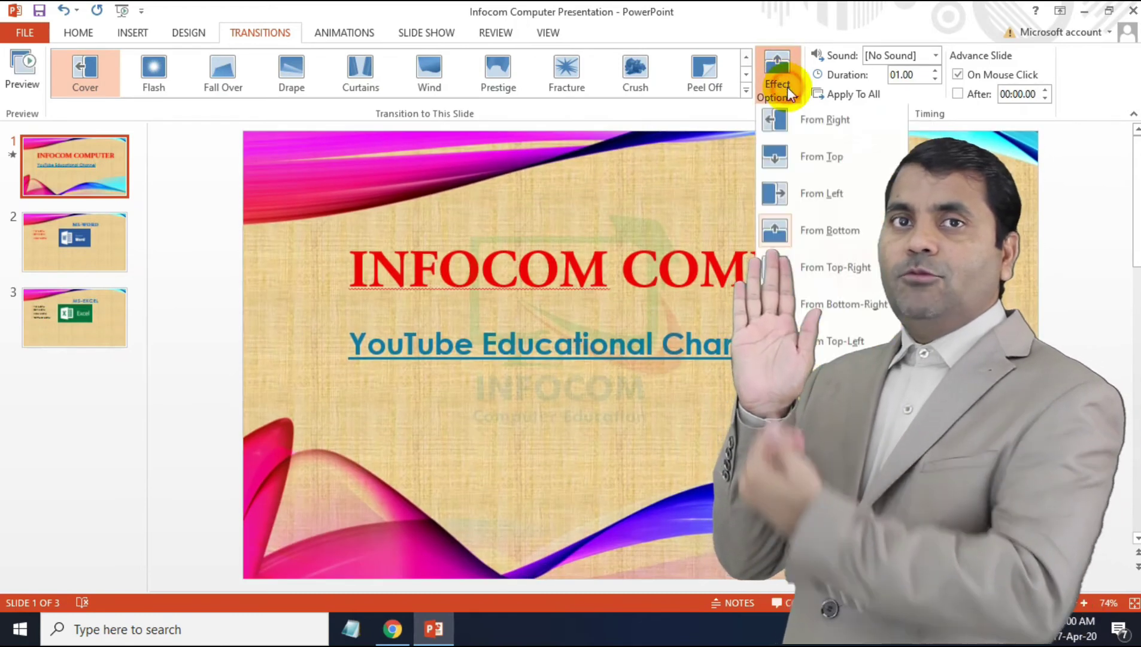
{"action": "left_click", "coordinate": [808, 162]}
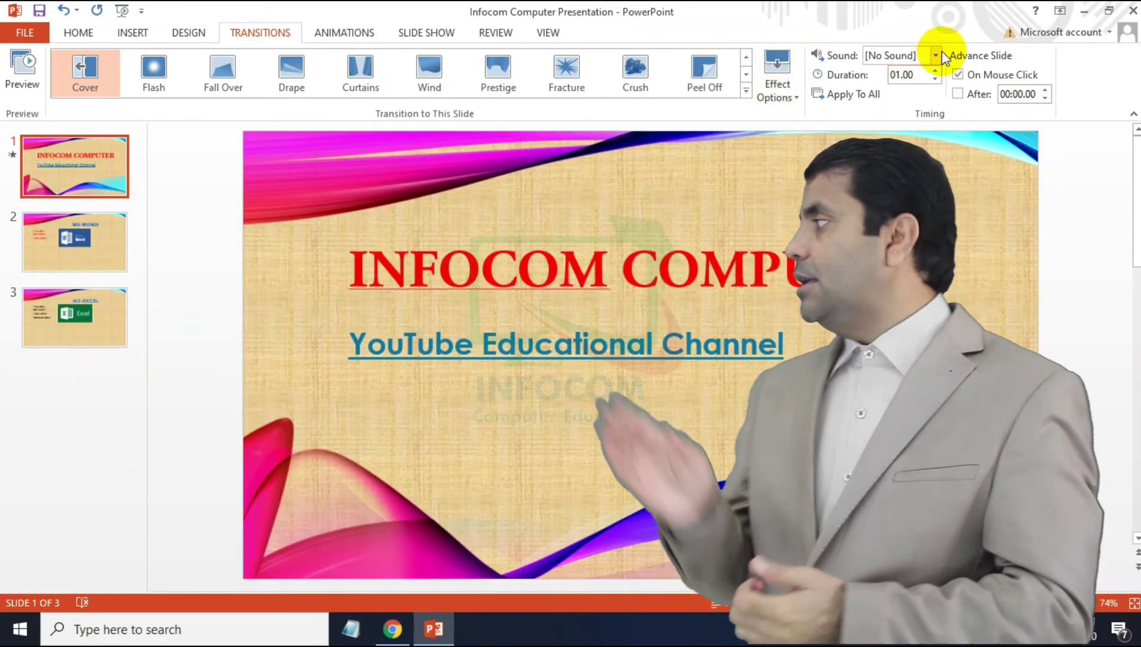
- Preview the transition with the Chime sound, then switch to Hammer and preview it
{"action": "left_click", "coordinate": [935, 55]}
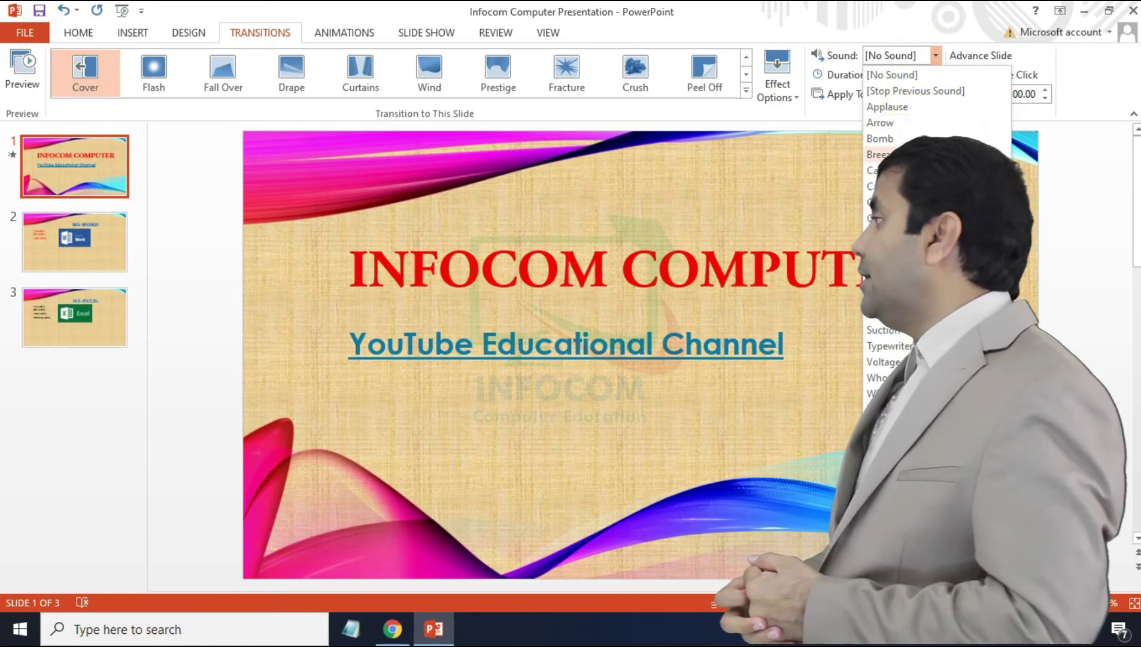
{"action": "key", "text": "Escape"}
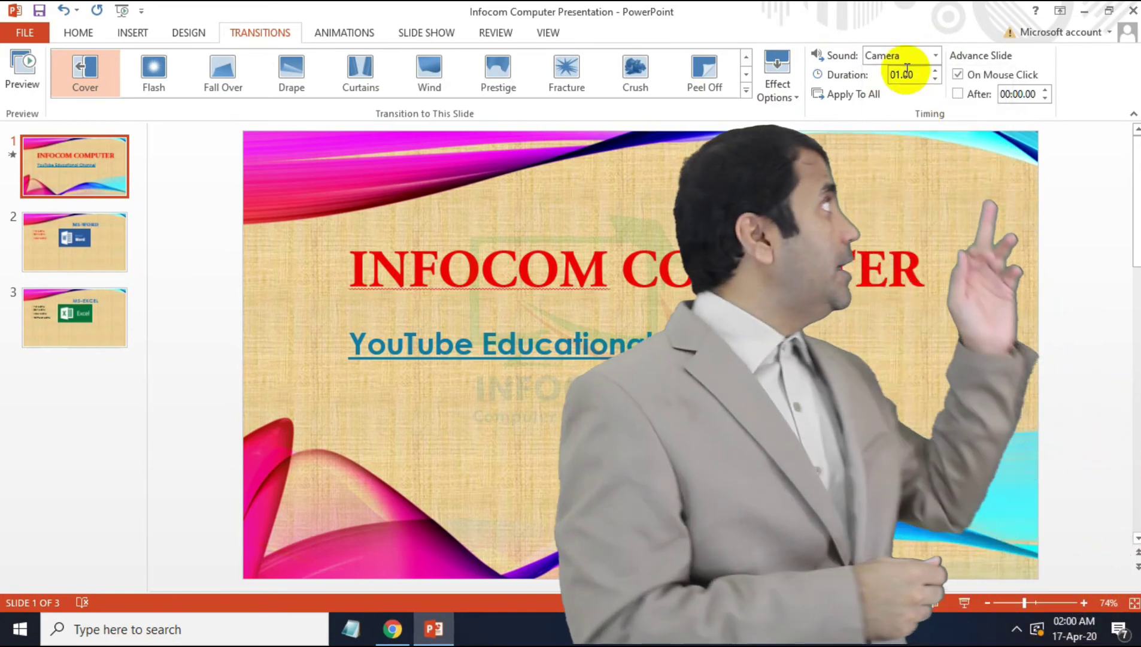
{"action": "left_click", "coordinate": [18, 67]}
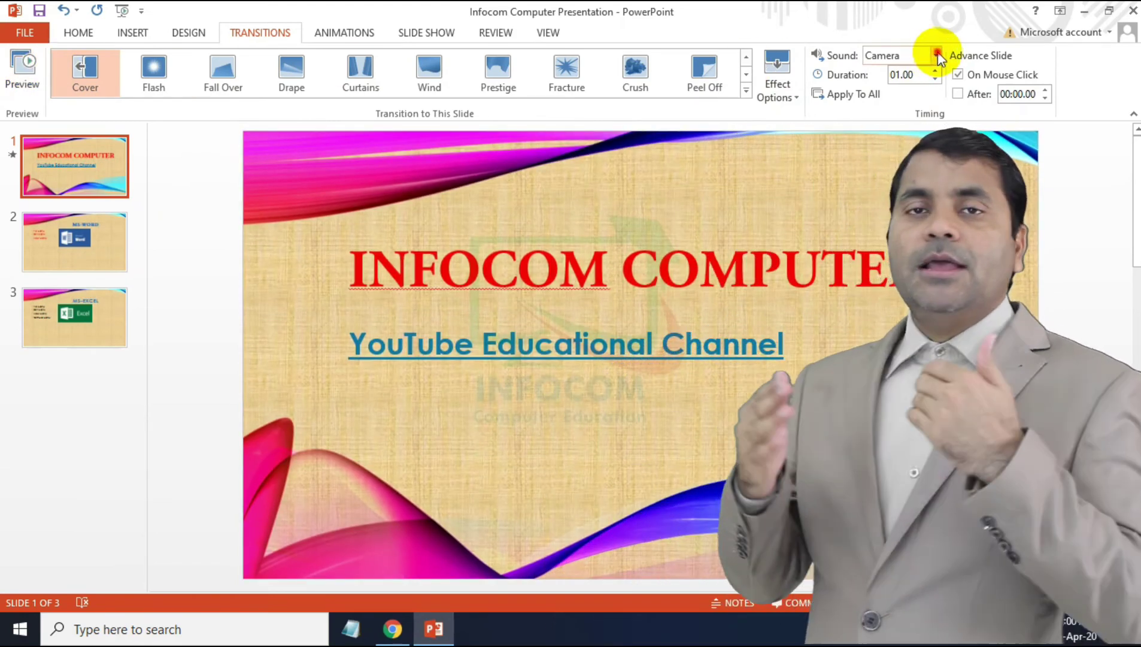
{"action": "left_click", "coordinate": [936, 54]}
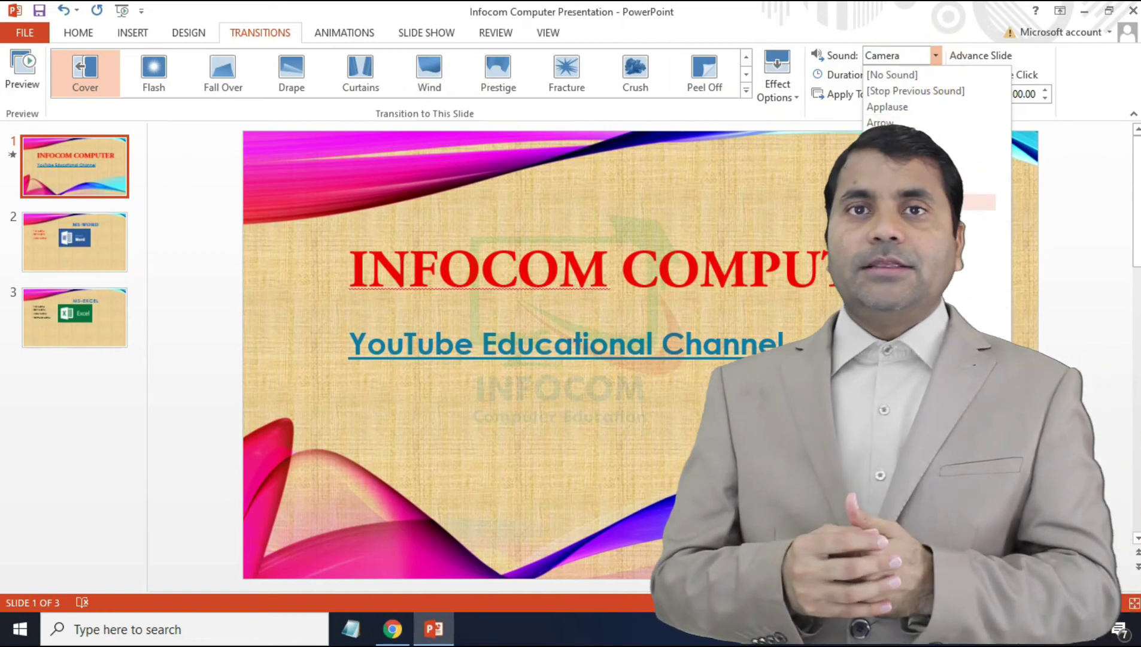
{"action": "left_click", "coordinate": [892, 203]}
{"action": "left_click", "coordinate": [22, 70]}
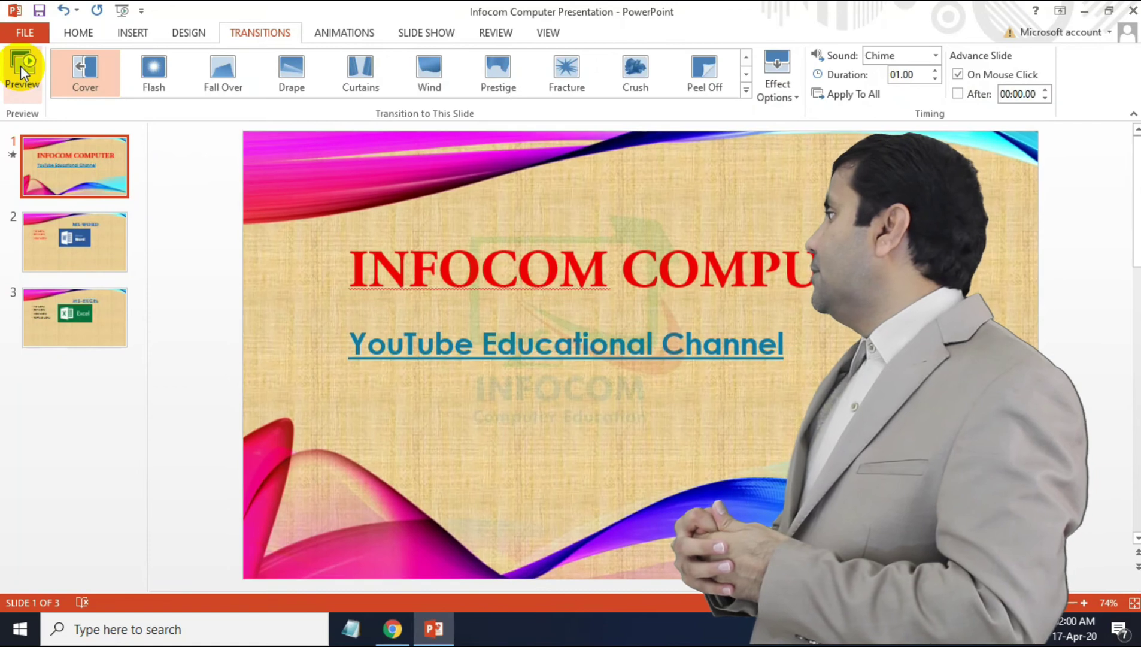
{"action": "left_click", "coordinate": [936, 55]}
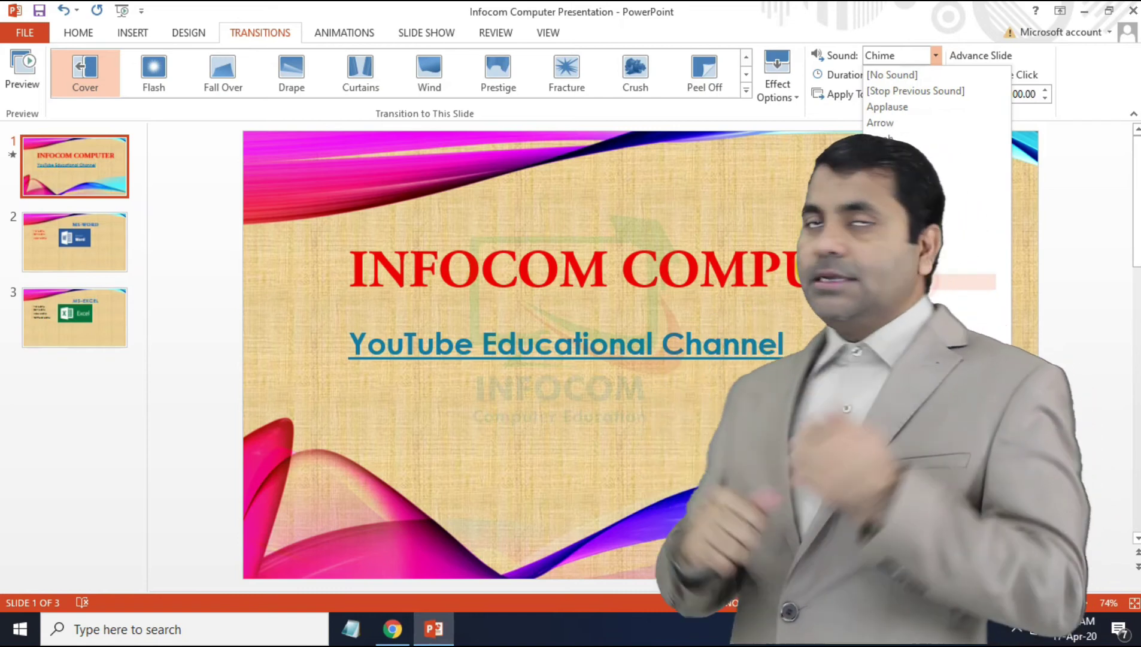
{"action": "left_click", "coordinate": [886, 284]}
{"action": "left_click", "coordinate": [27, 72]}
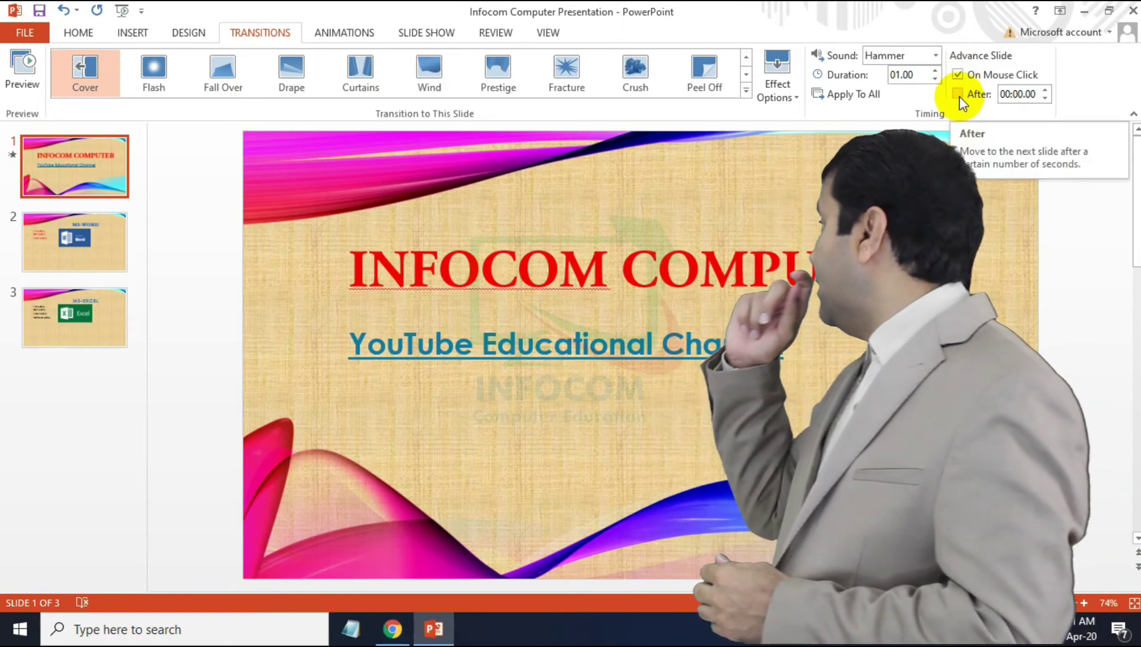
- Enable Advance Slide After at 00:10.00 and preview the new timing
{"action": "left_click", "coordinate": [958, 94]}
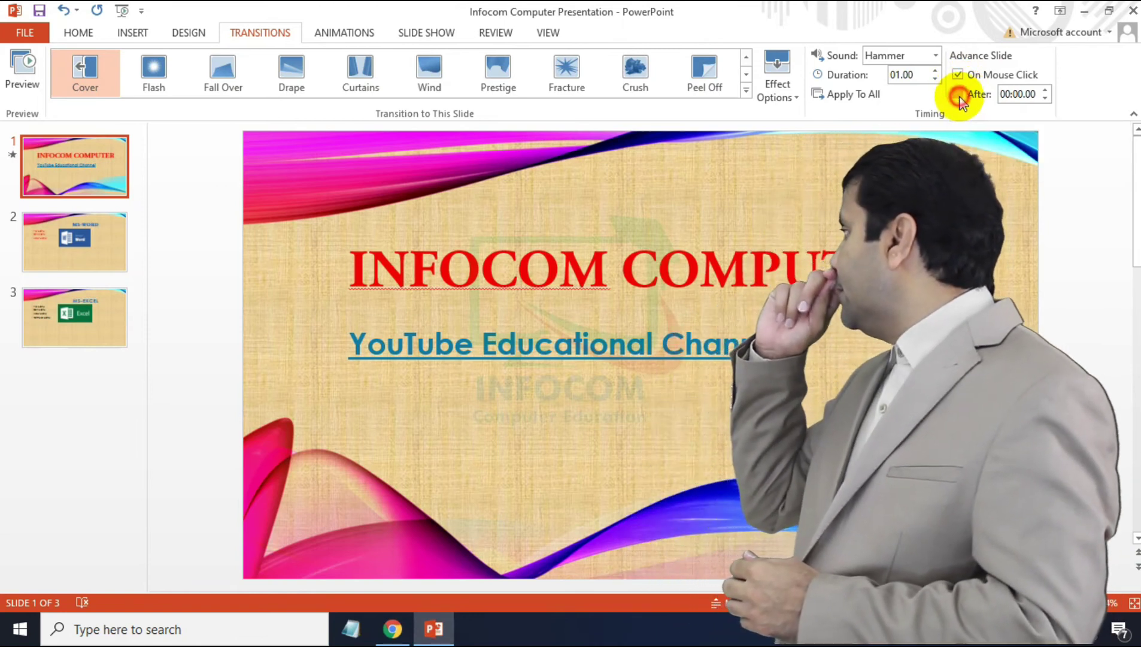
{"action": "left_click", "coordinate": [1045, 90]}
{"action": "left_click", "coordinate": [1045, 90]}
{"action": "left_click", "coordinate": [1045, 90]}
{"action": "left_click", "coordinate": [1046, 91]}
{"action": "left_click", "coordinate": [1045, 90]}
{"action": "left_click", "coordinate": [1045, 90]}
{"action": "left_click", "coordinate": [1045, 91]}
{"action": "left_click", "coordinate": [1046, 90]}
{"action": "left_click", "coordinate": [1046, 91]}
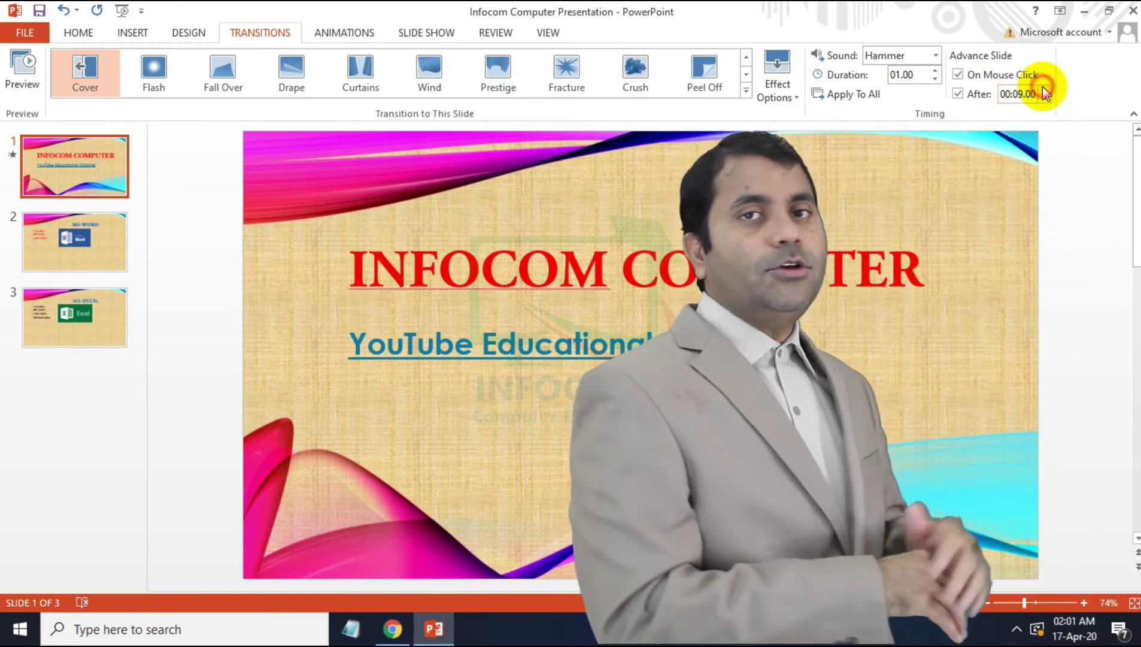
{"action": "left_click", "coordinate": [1046, 90]}
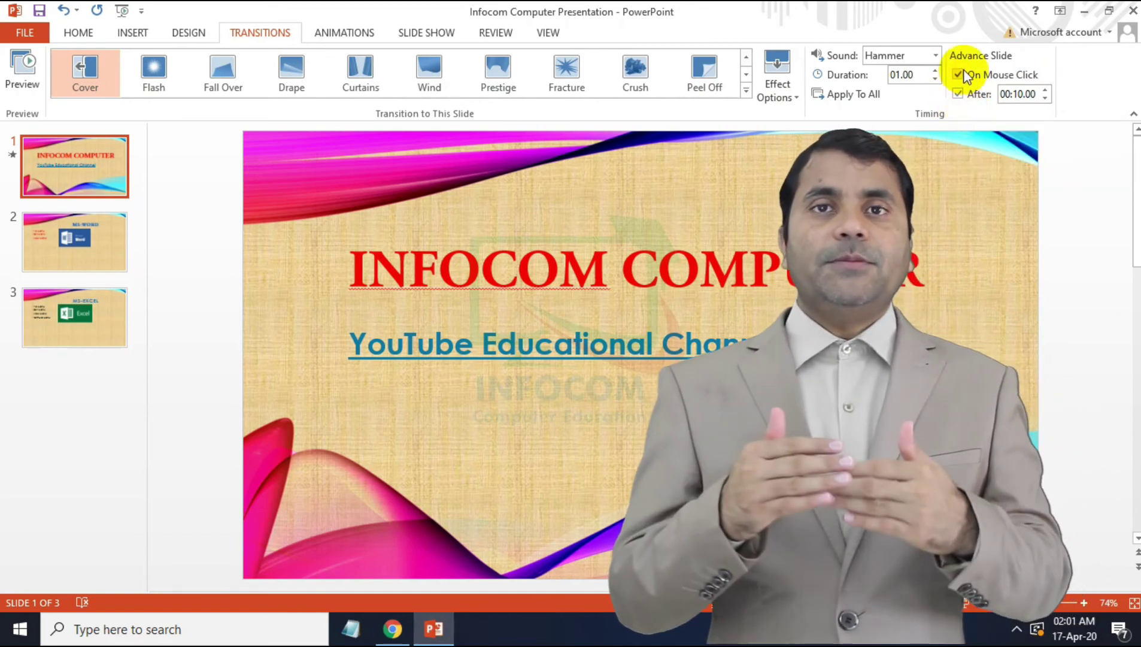
{"action": "left_click", "coordinate": [22, 66]}
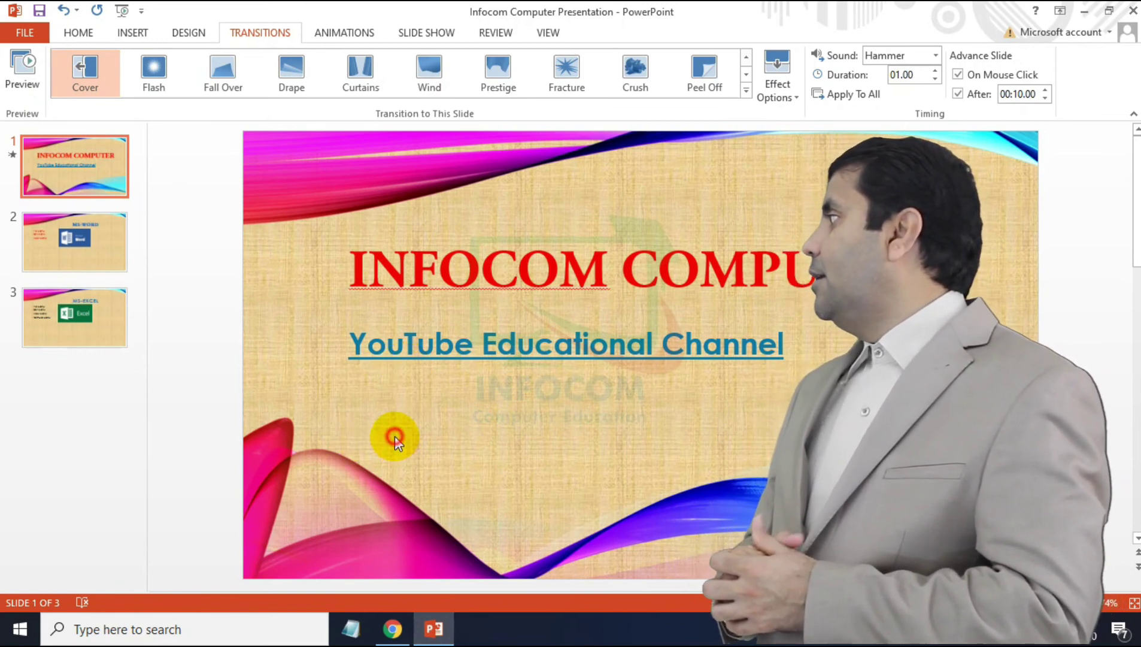
{"action": "left_click", "coordinate": [26, 73]}
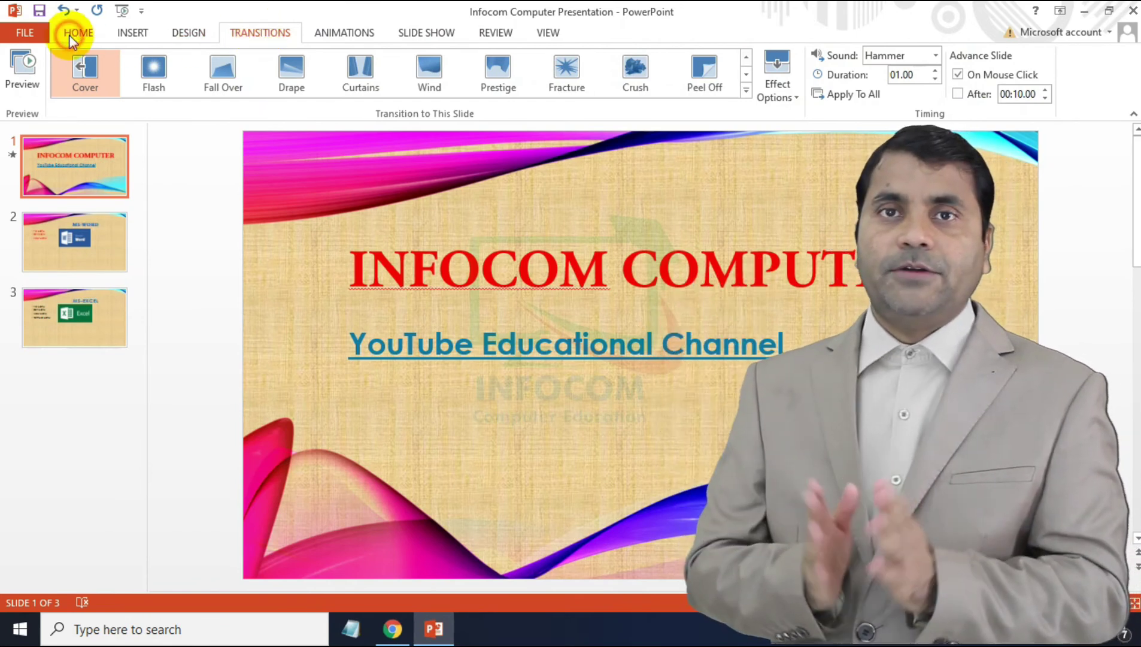
{"action": "left_click", "coordinate": [69, 35]}
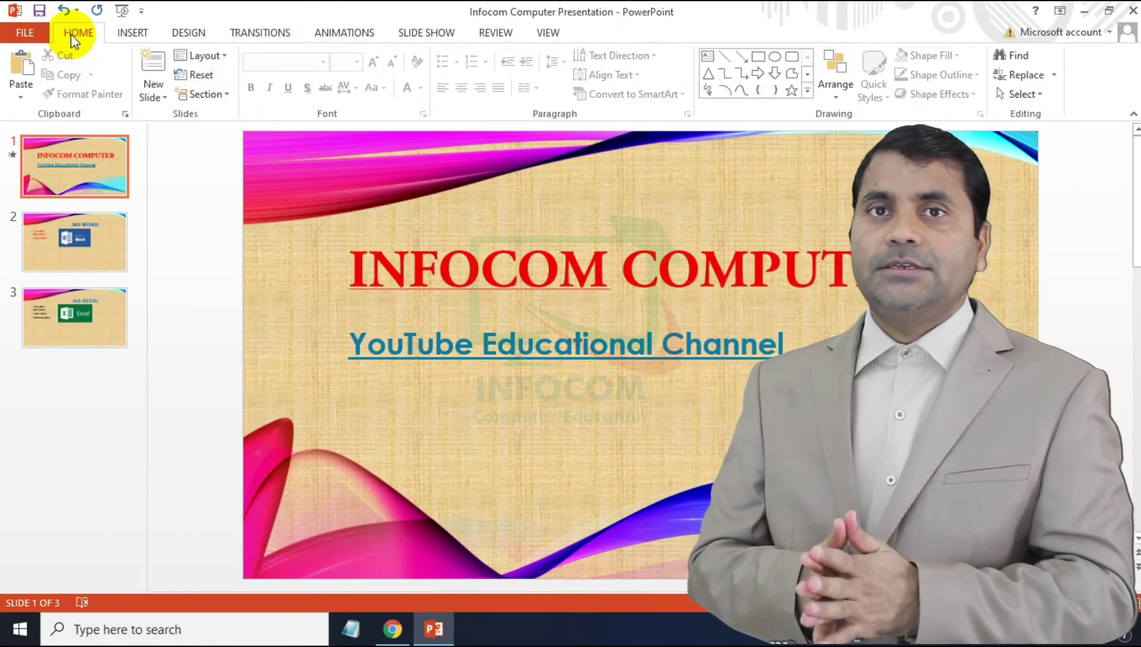
{"action": "left_click", "coordinate": [132, 36]}
{"action": "left_click", "coordinate": [191, 38]}
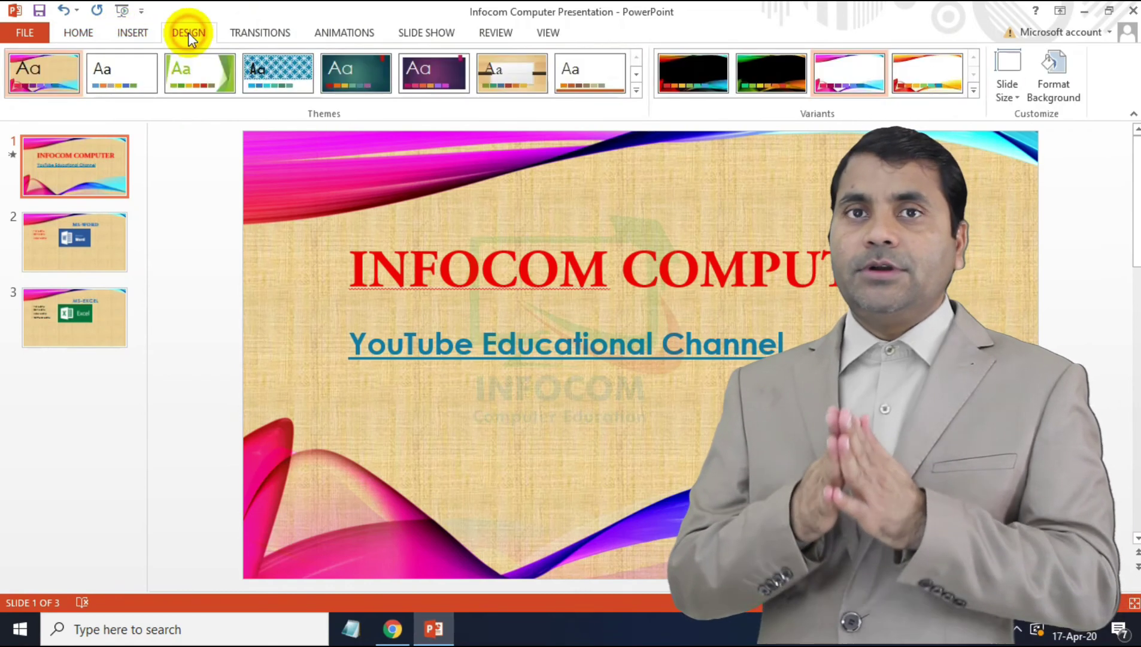
{"action": "left_click", "coordinate": [268, 36]}
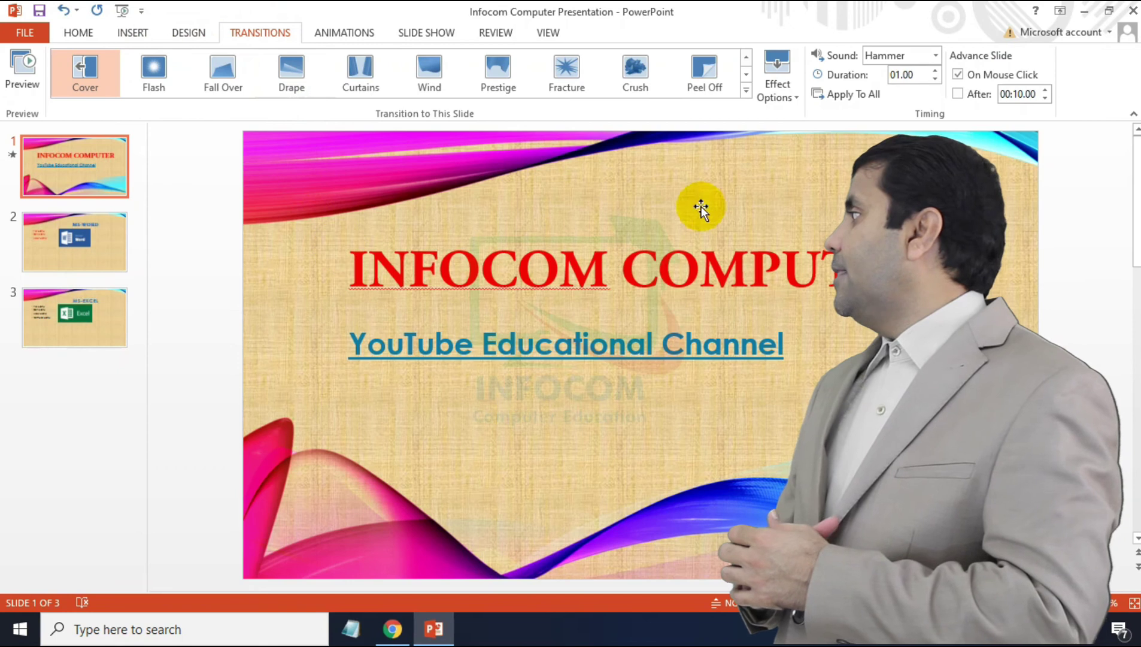
- Minimize the PowerPoint and Chrome windows to show the desktop
{"action": "left_click", "coordinate": [1087, 10]}
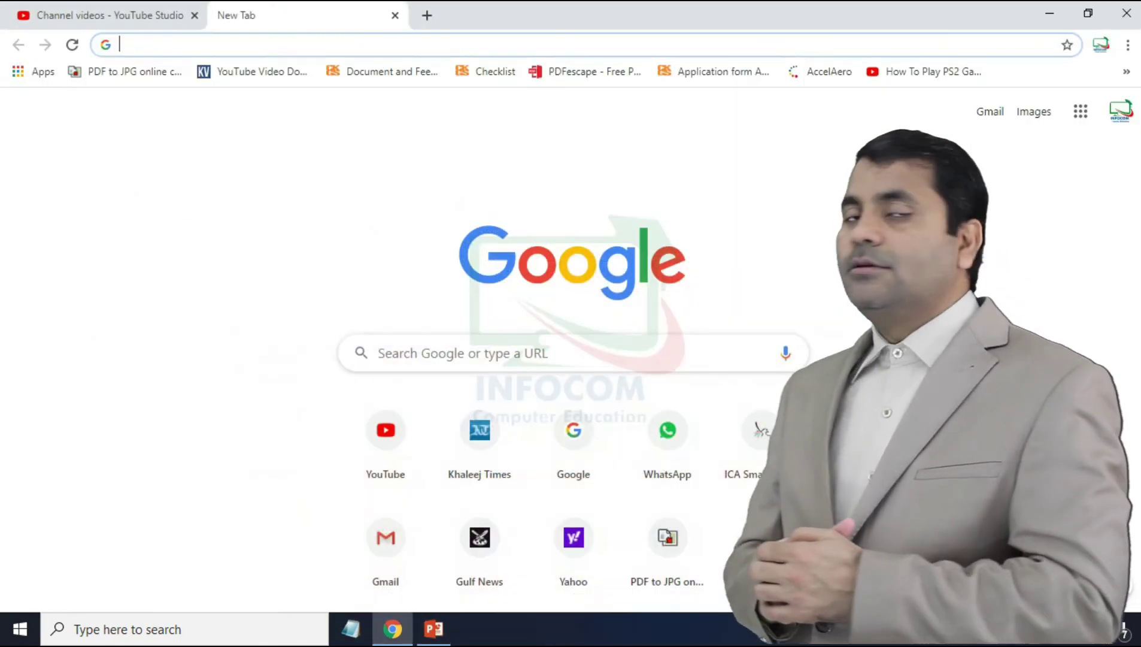
{"action": "left_click", "coordinate": [1057, 11]}
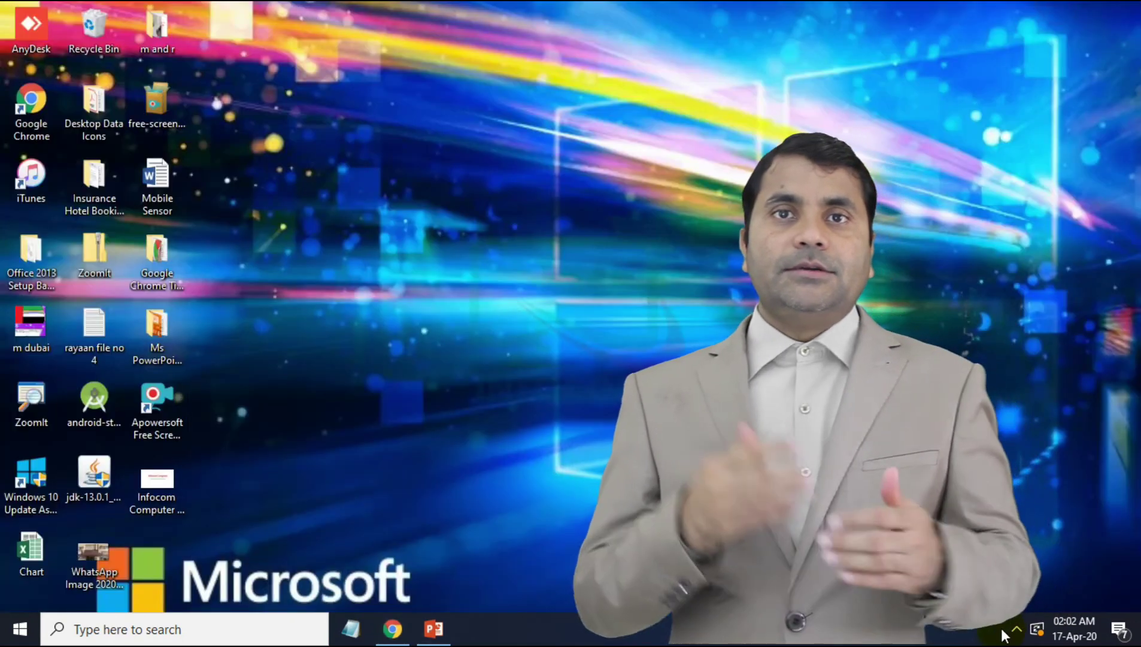